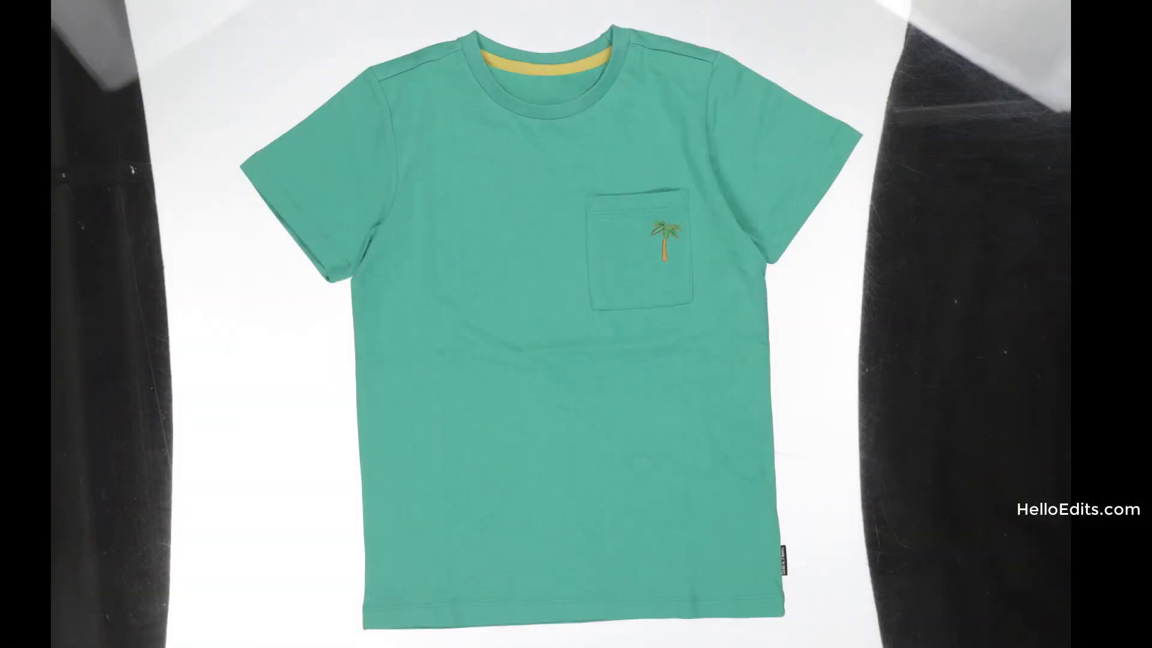
Zoom in and place the first pen anchors up the shirt's near side.
scroll(548, 514, up, 3)
scroll(547, 384, up, 3)
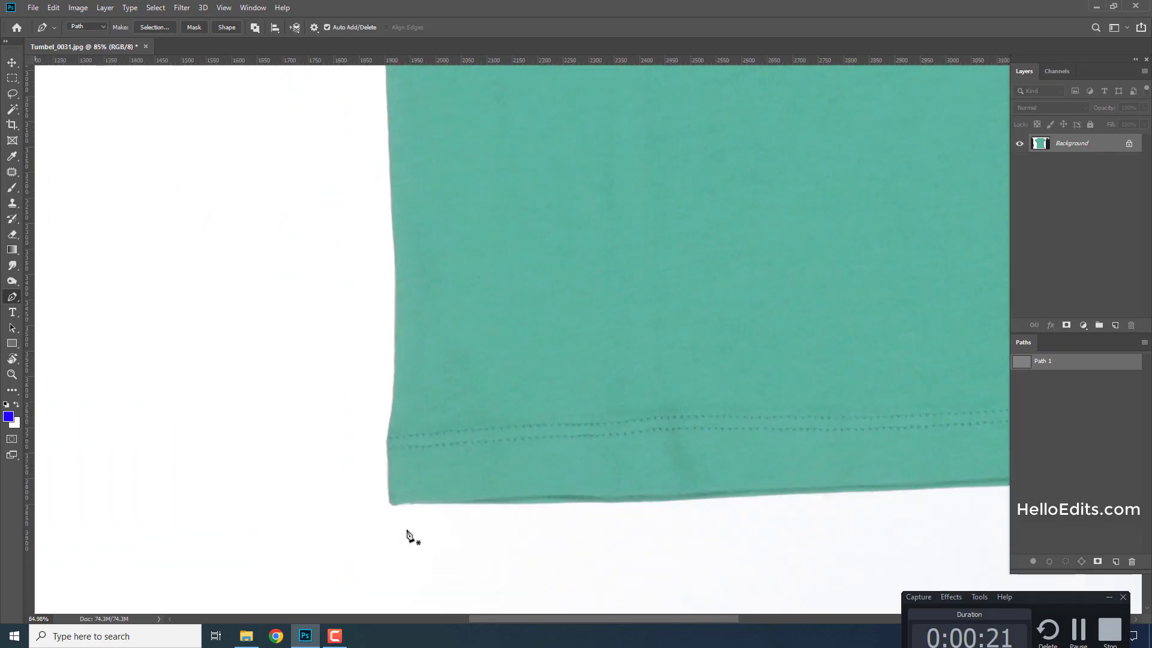
scroll(412, 537, up, 3)
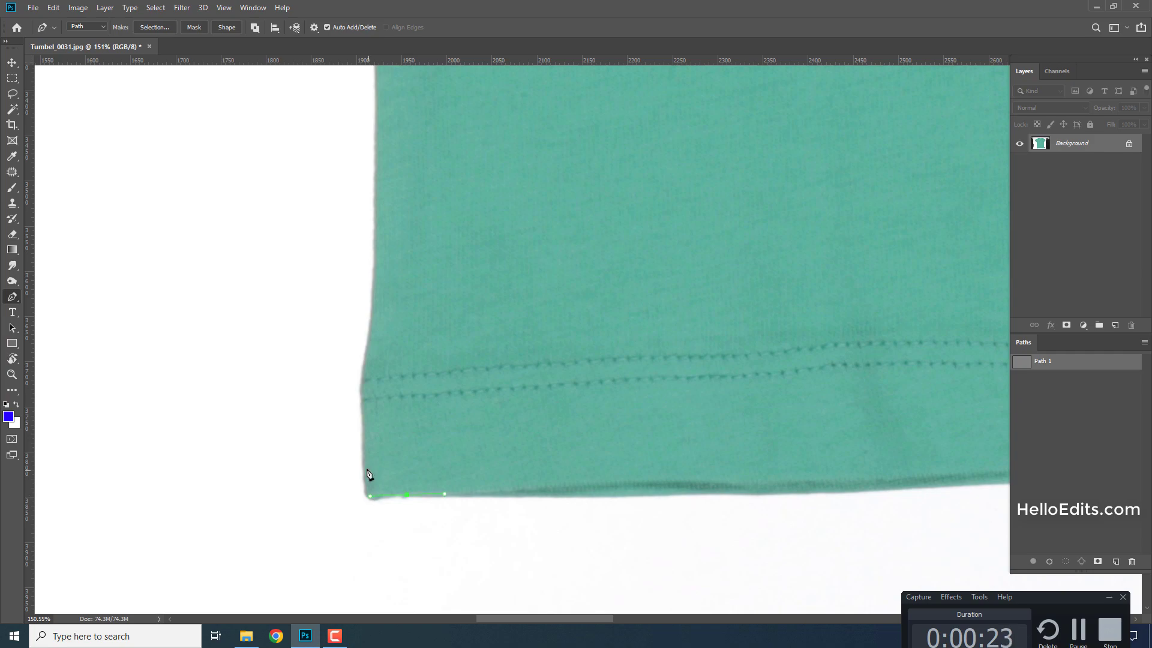
scroll(445, 536, up, 5)
scroll(463, 90, up, 5)
click(682, 285)
click(592, 318)
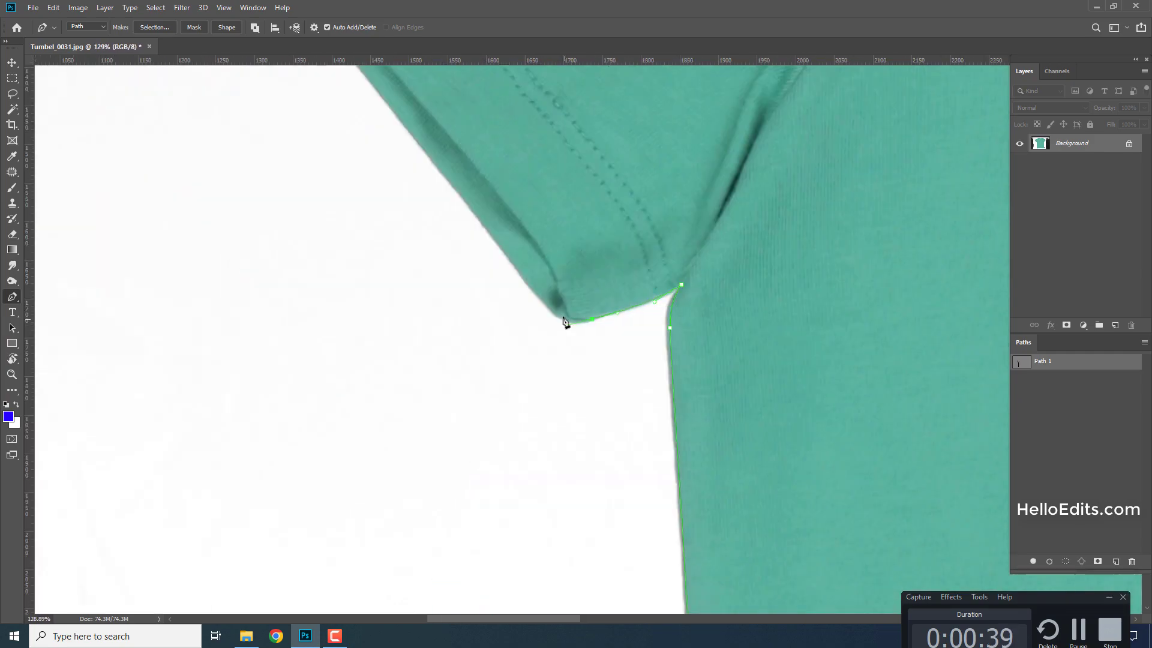
scroll(391, 142, up, 3)
Continue the path up the sleeve edge and along the shoulder.
click(426, 500)
click(575, 375)
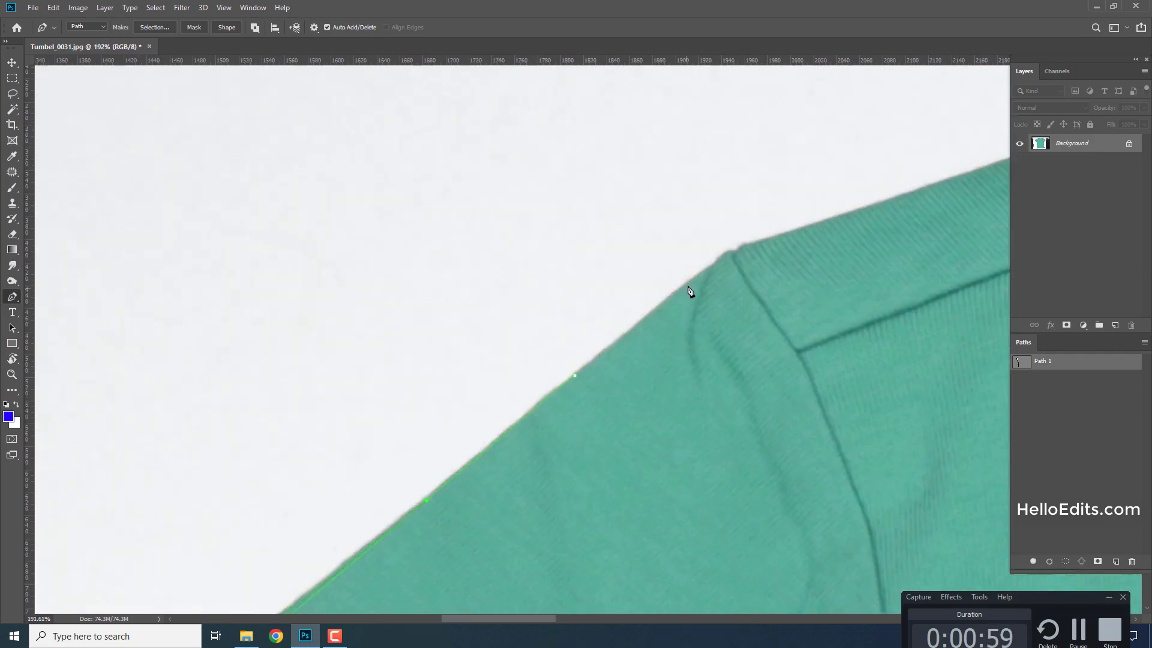
click(690, 292)
click(267, 440)
click(371, 407)
click(633, 312)
Trace the neckline with a curved segment and continue down the far sleeve.
scroll(798, 274, right, 5)
click(604, 355)
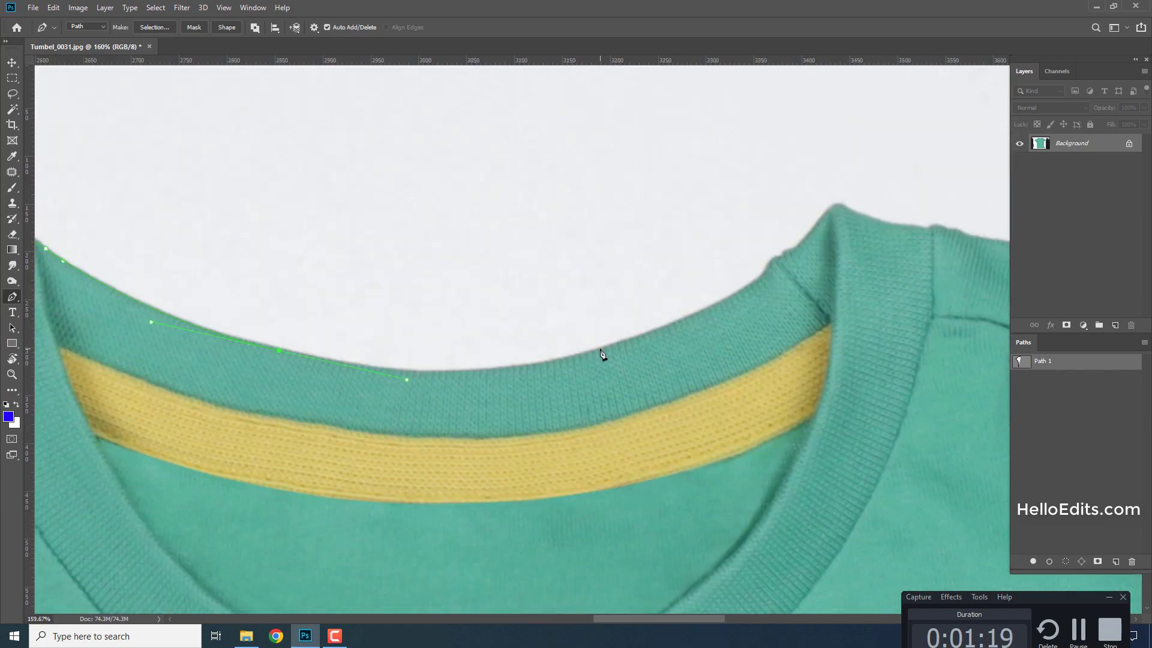
scroll(600, 360, right, 5)
click(283, 287)
drag(602, 363, 732, 409)
scroll(733, 411, right, 5)
click(407, 234)
scroll(411, 270, right, 5)
click(372, 179)
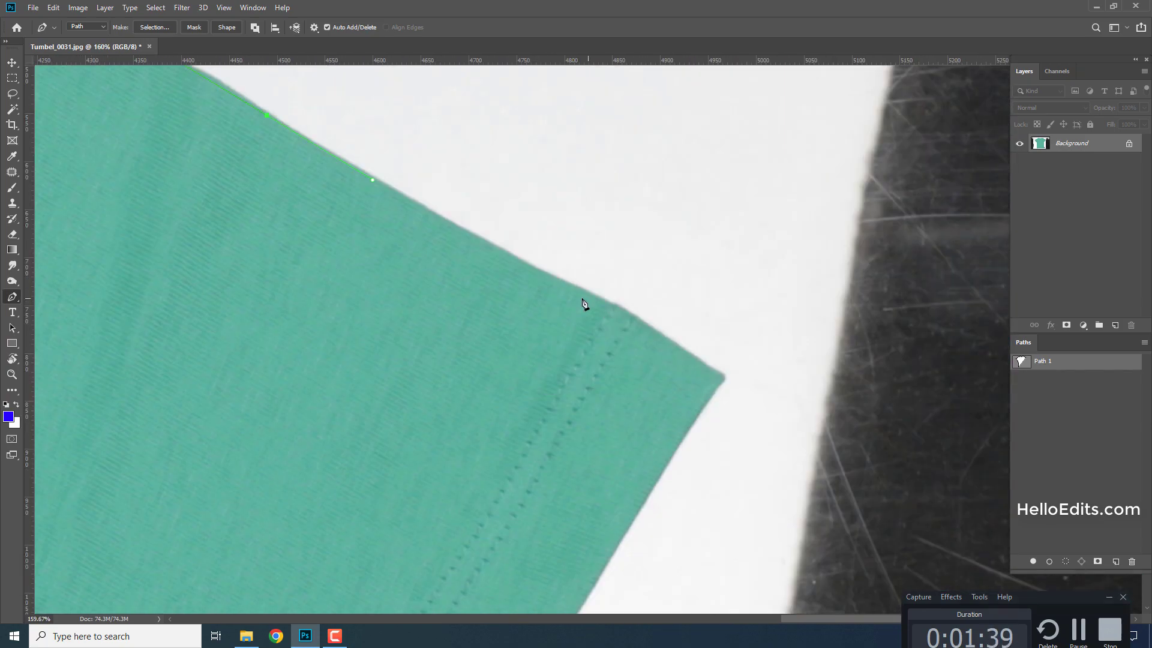
Carry the path down the shirt's far side and along the hem.
scroll(696, 422, down, 3)
click(705, 321)
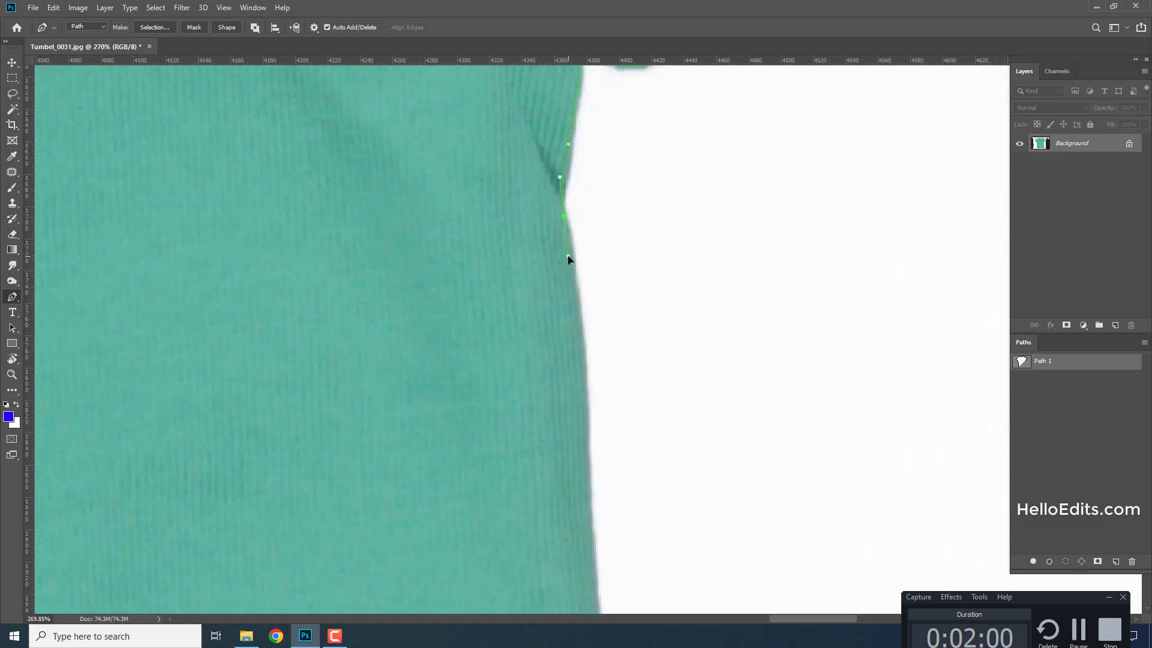
click(568, 258)
click(615, 392)
click(621, 519)
scroll(621, 520, down, 3)
scroll(558, 224, up, 5)
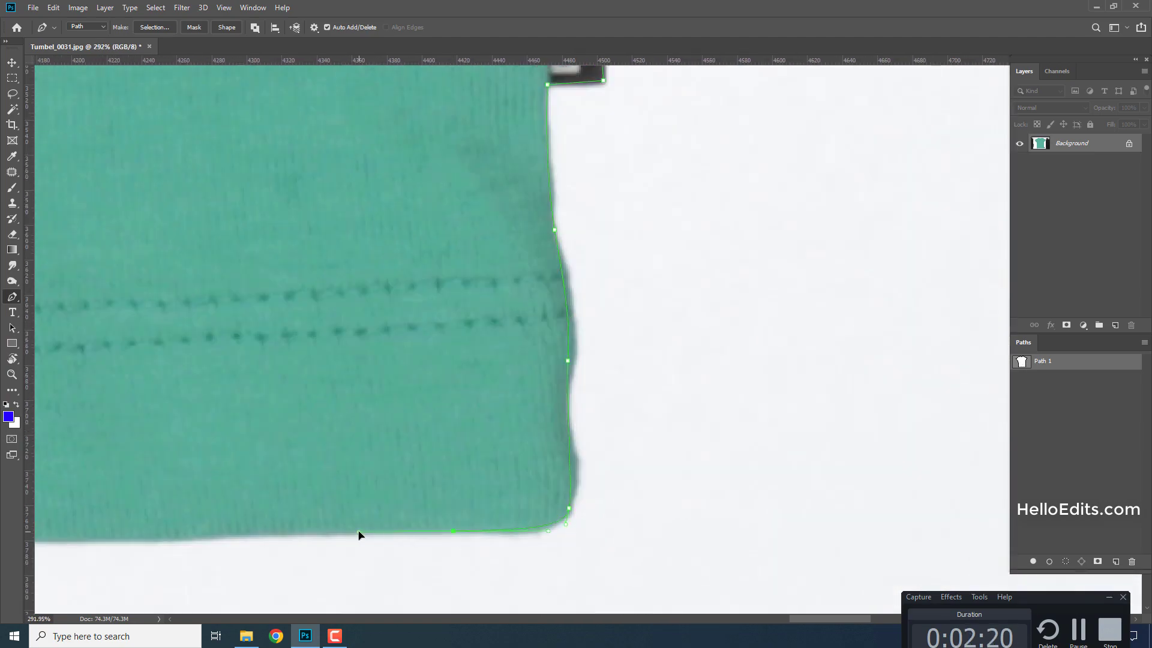
scroll(359, 534, left, 10)
Close the shirt path and turn it into a selection feathered 0.6 pixels.
click(240, 417)
key(ctrl+0)
key(ctrl+Return)
key(shift+F6)
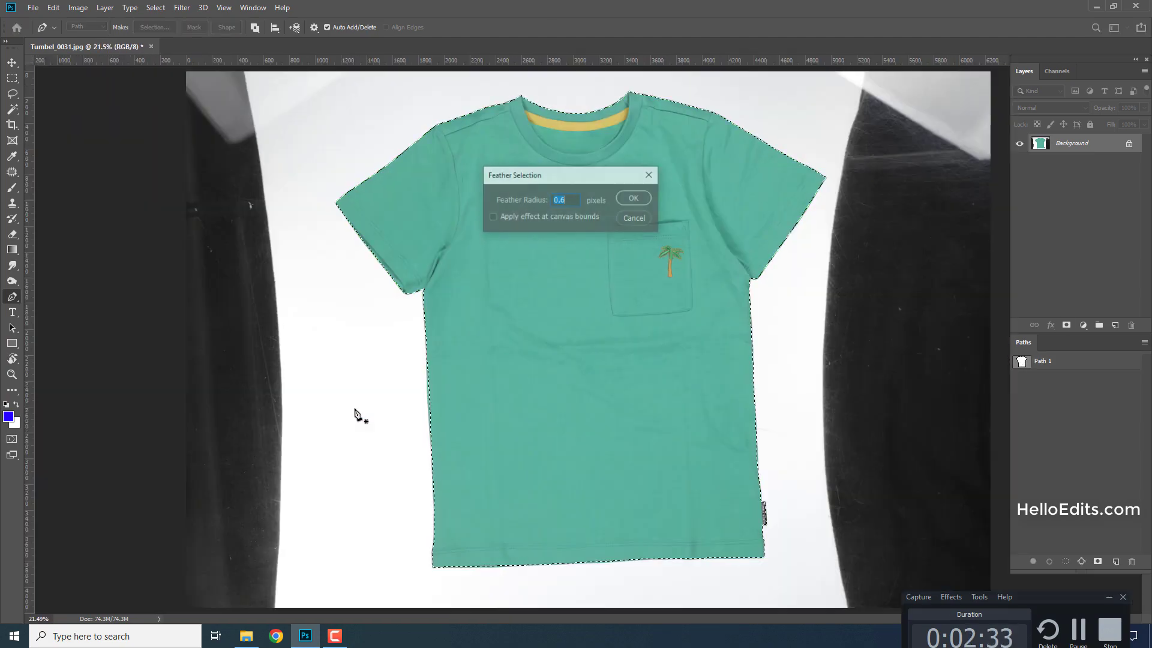
key(Return)
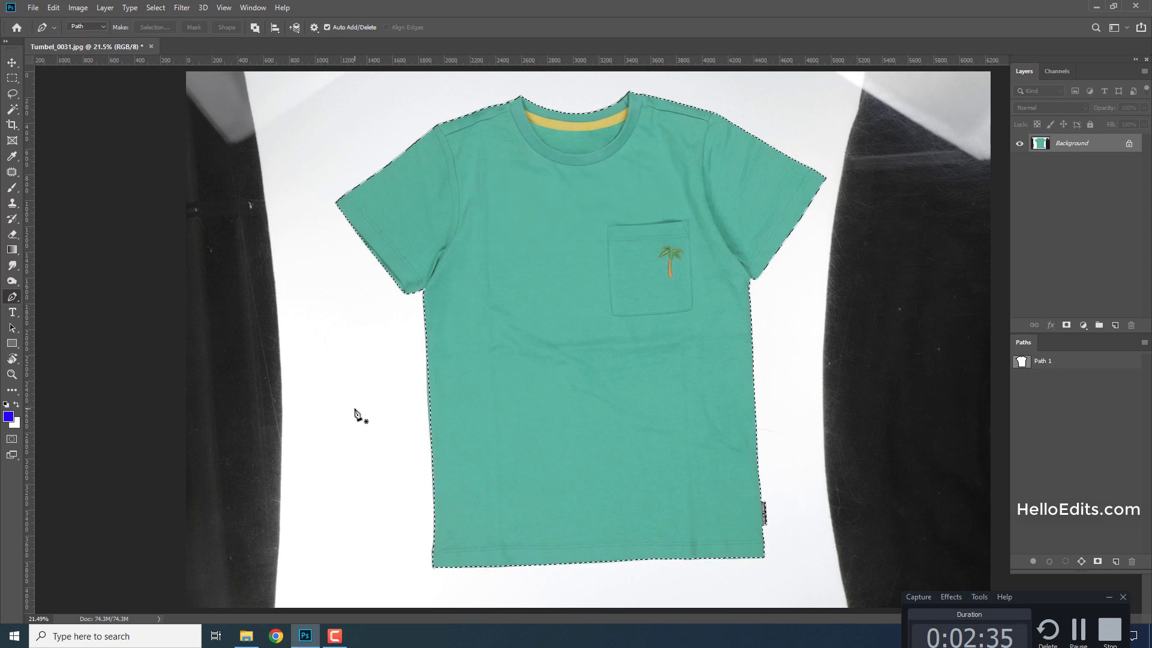
Add a white Solid Color fill layer above the original photo layer.
click(1076, 162)
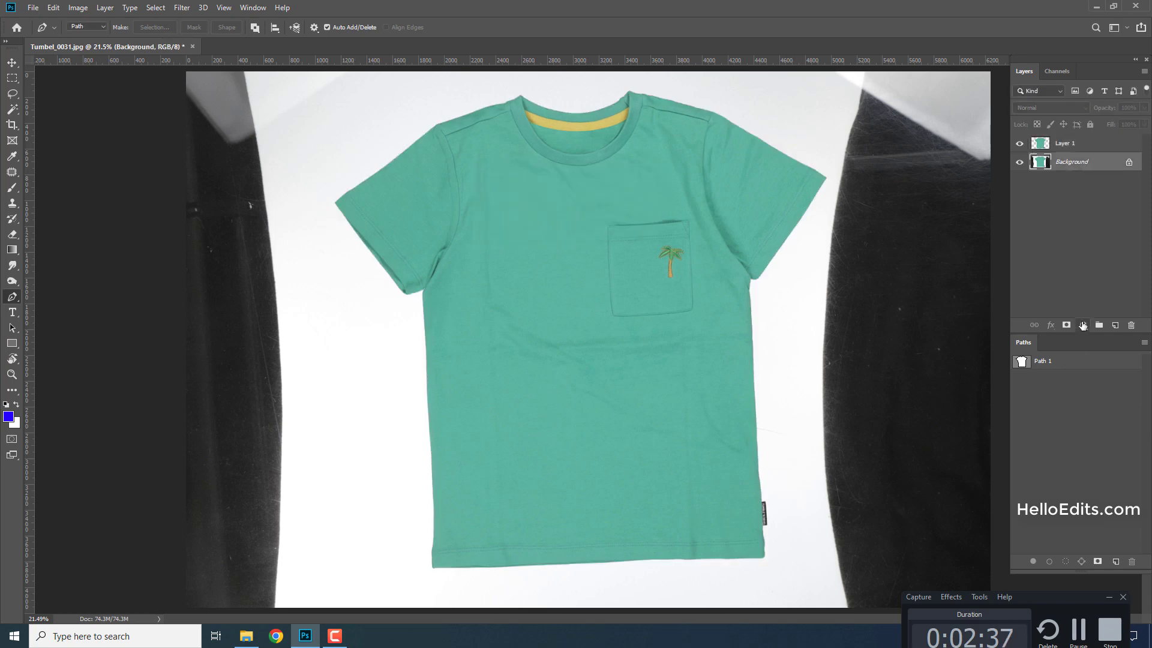
click(1082, 324)
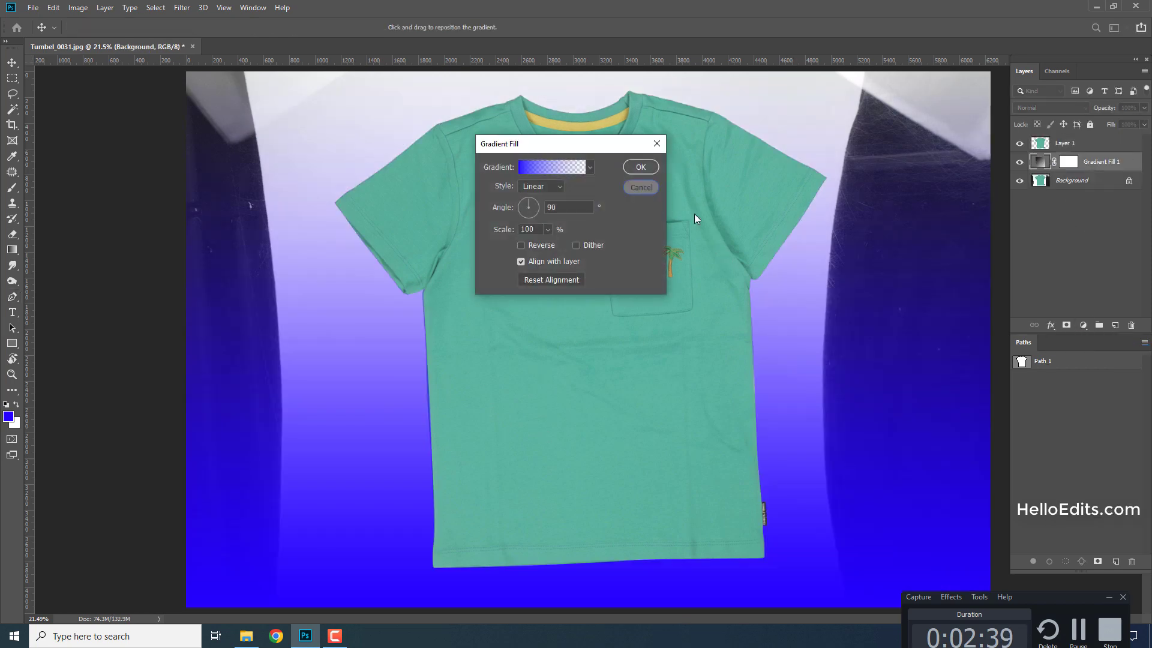
key(Escape)
click(1083, 324)
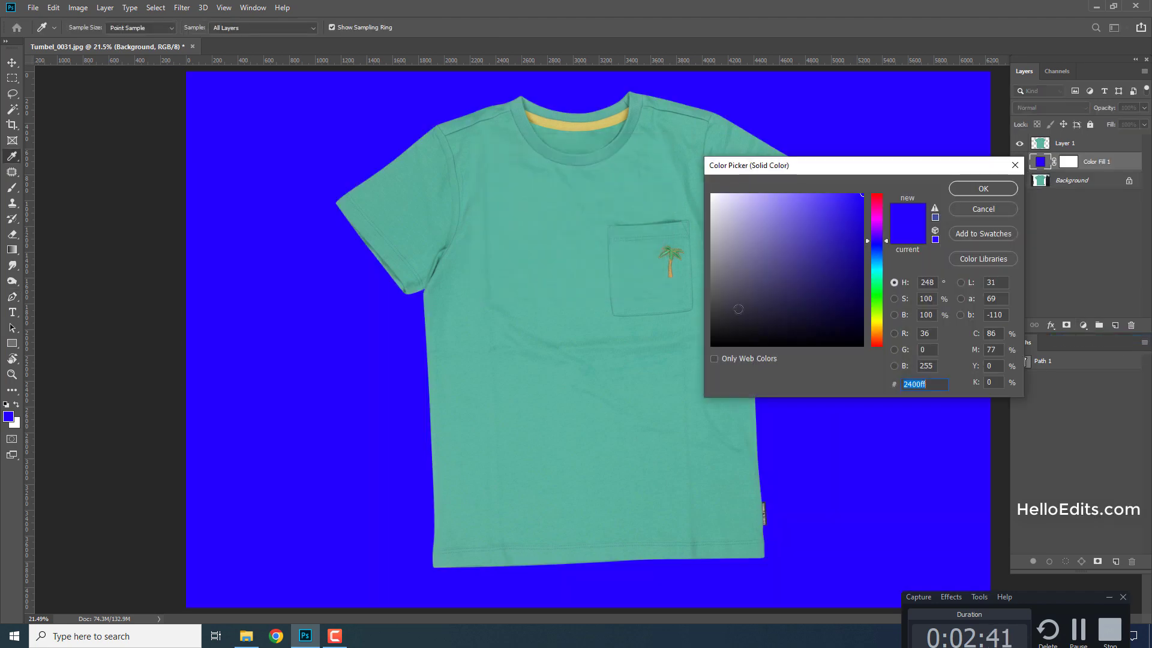
drag(738, 309, 625, 121)
key(Return)
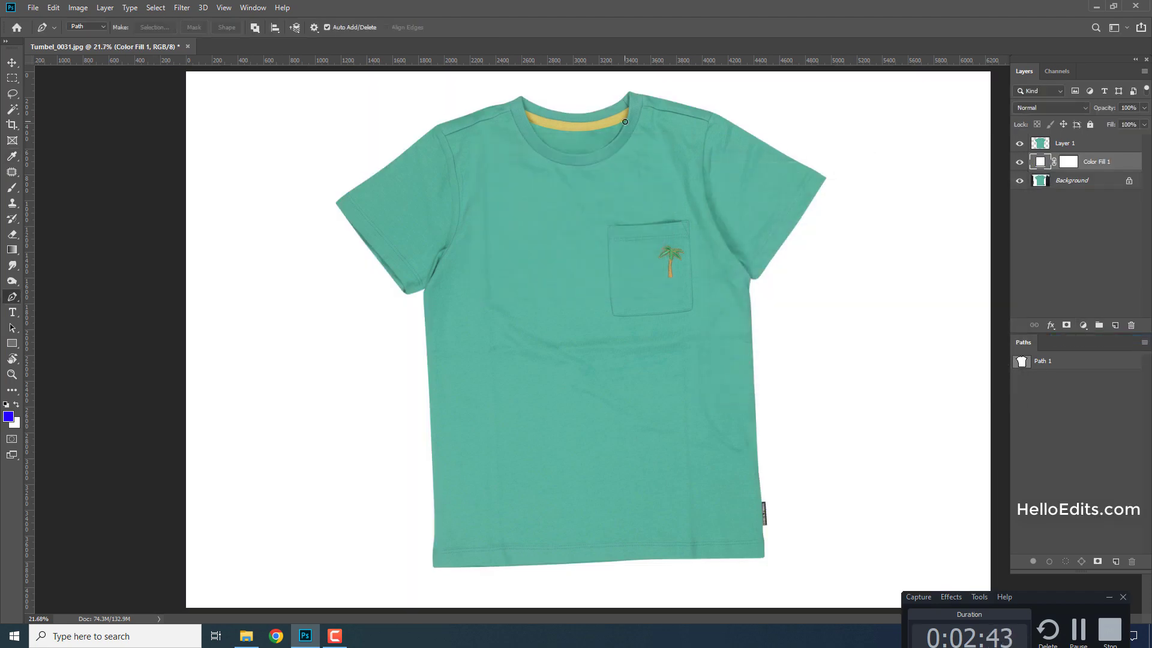
click(1065, 142)
Scale the shirt layer down and rotate it about 1.7° to straighten it.
key(ctrl+minus)
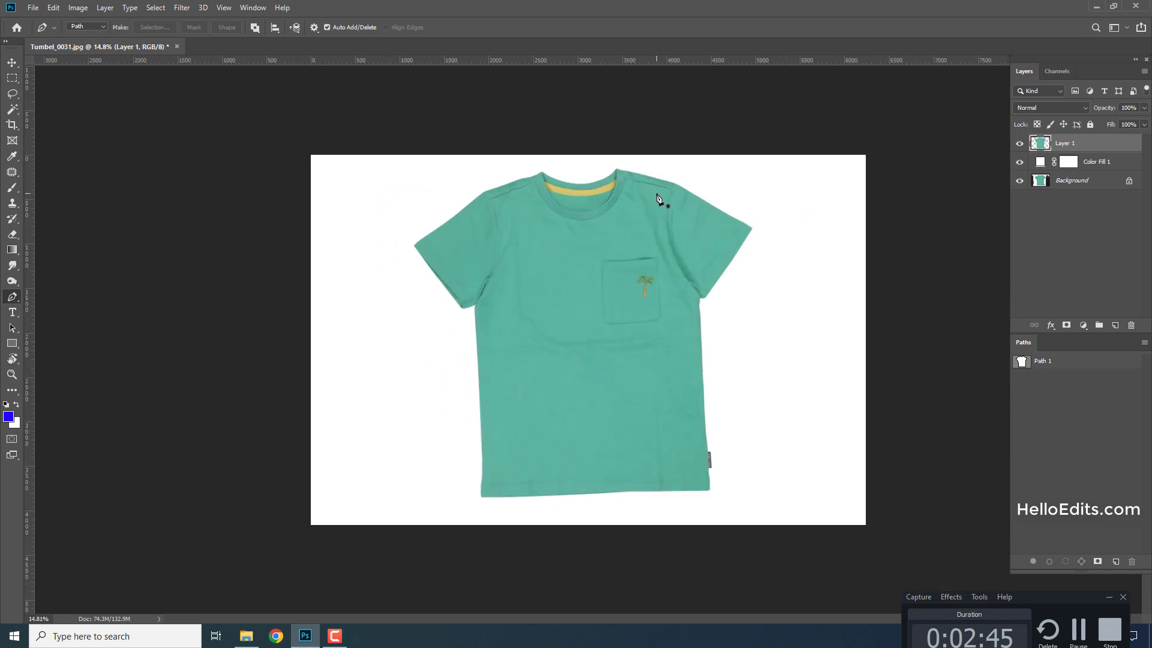
key(ctrl+t)
drag(587, 159, 593, 207)
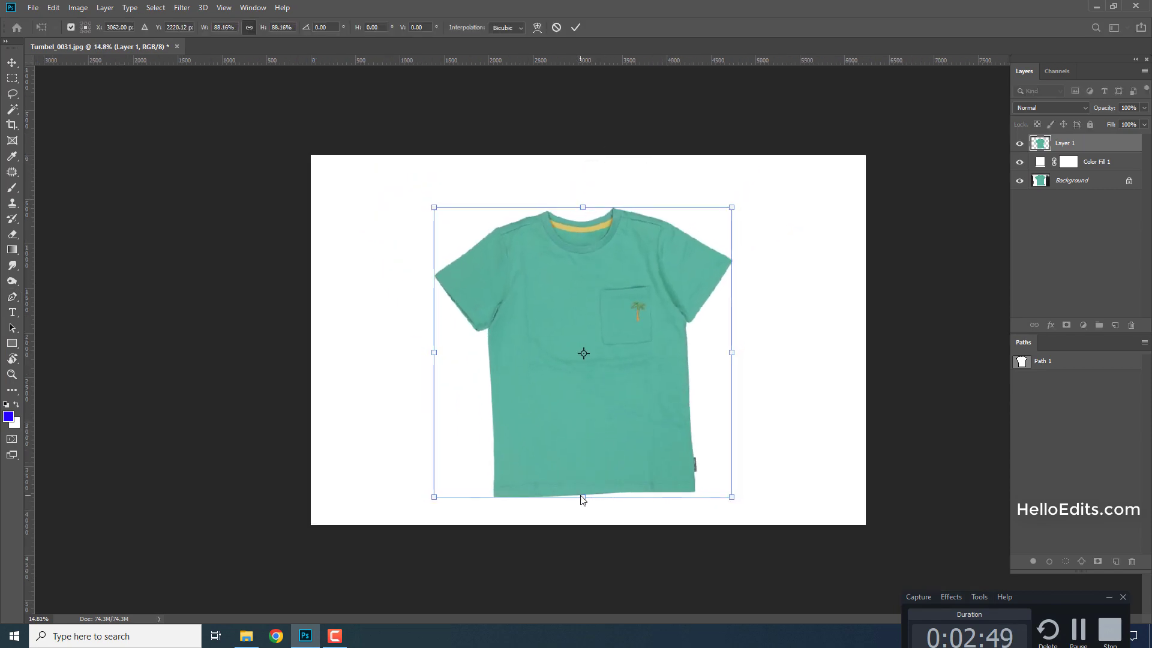
drag(581, 498, 580, 485)
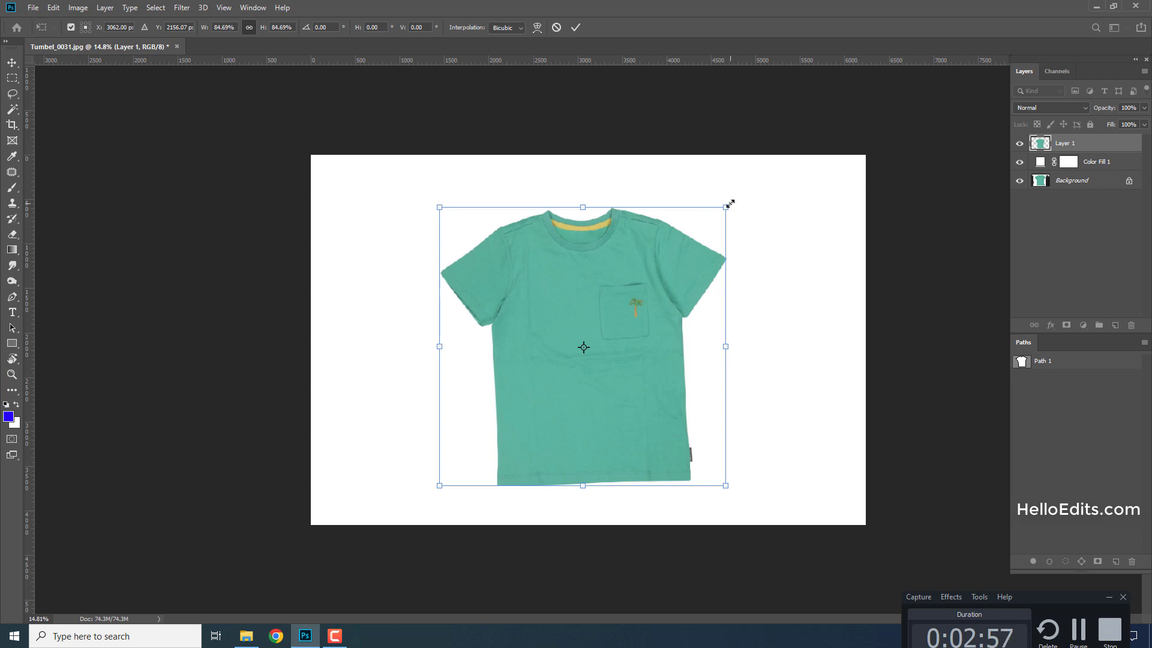
drag(735, 197, 740, 203)
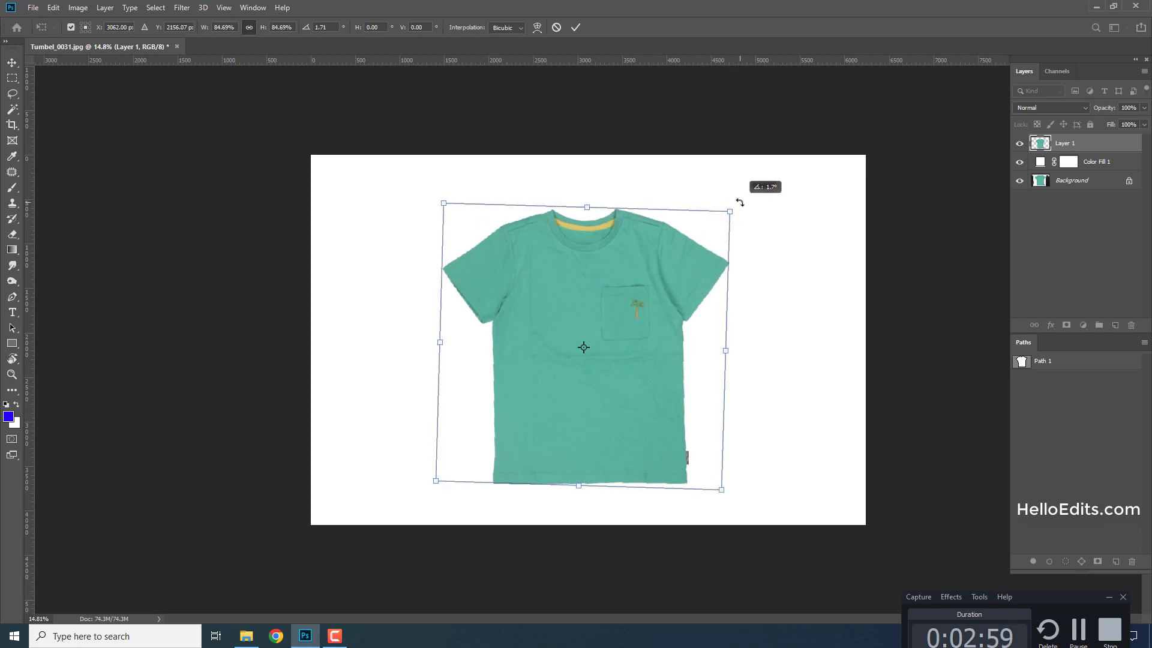
key(Return)
key(ctrl+0)
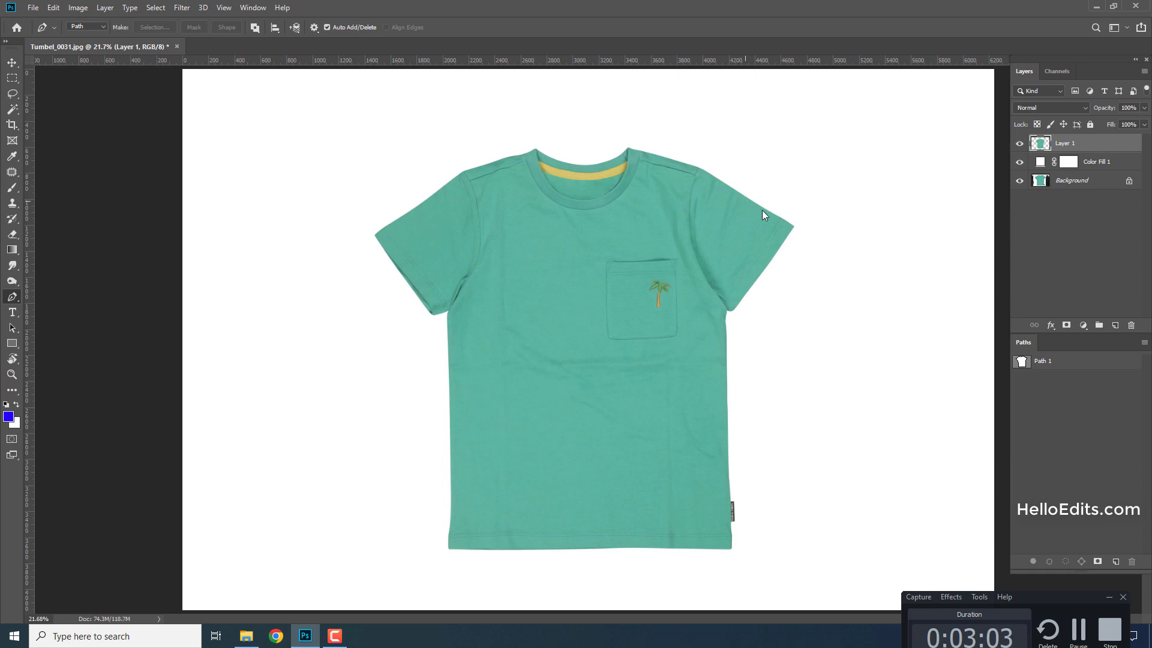
key(ctrl+shift+x)
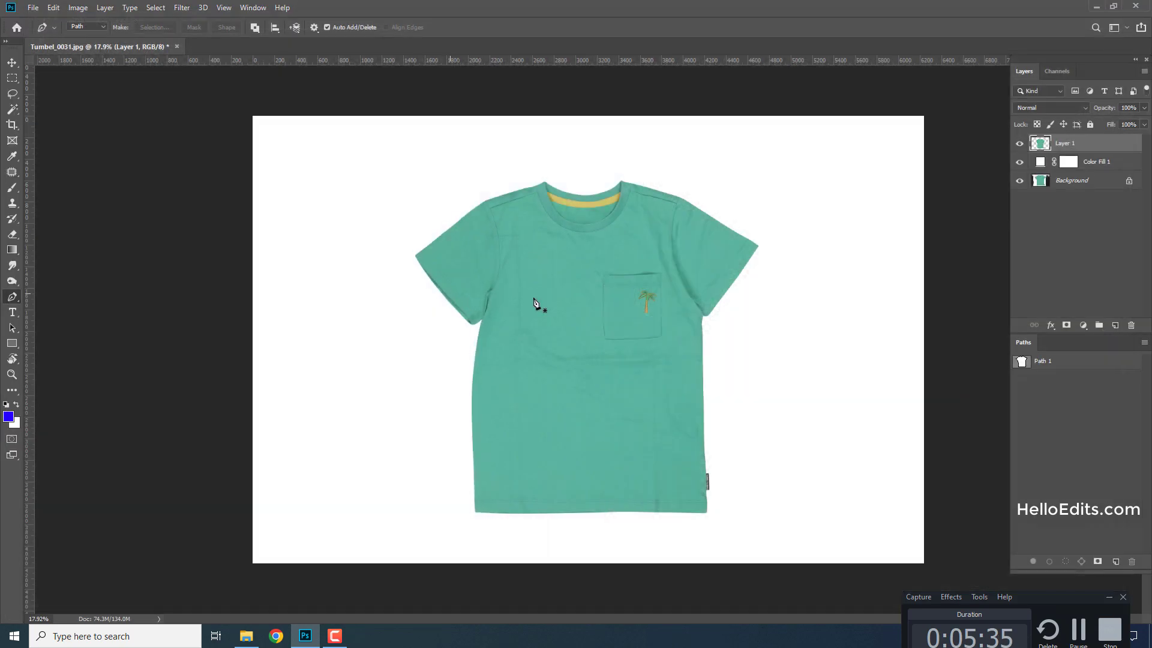
On a new empty layer, load the shirt outline and remove its right half from the selection.
click(1115, 325)
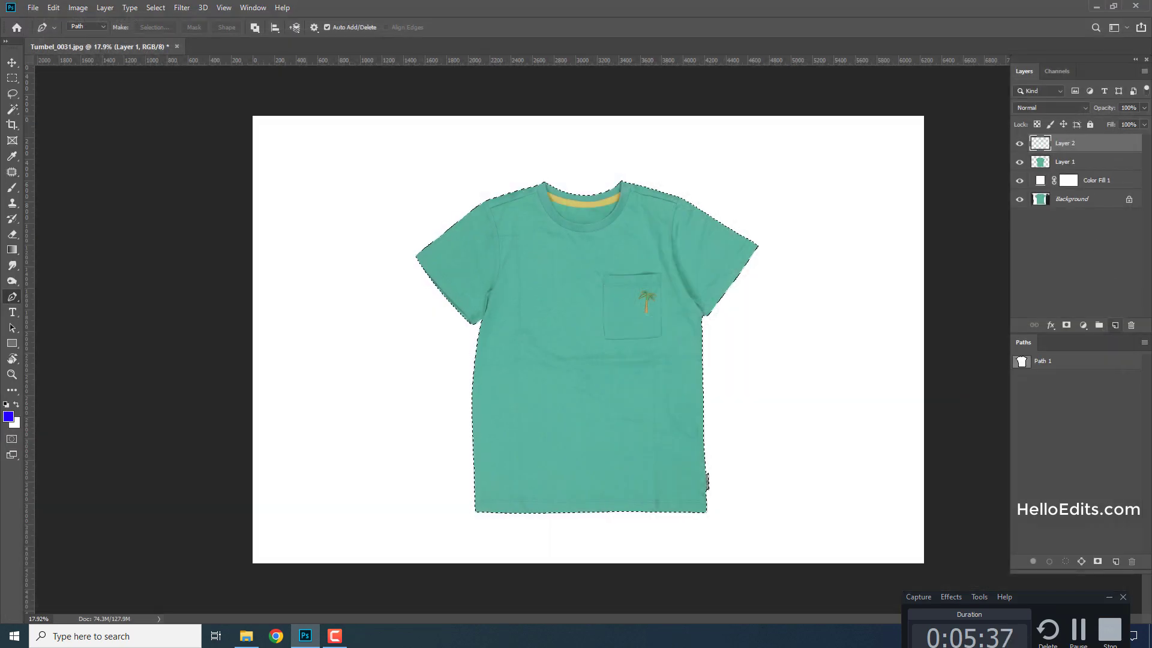
key(ctrl+Return)
key(m)
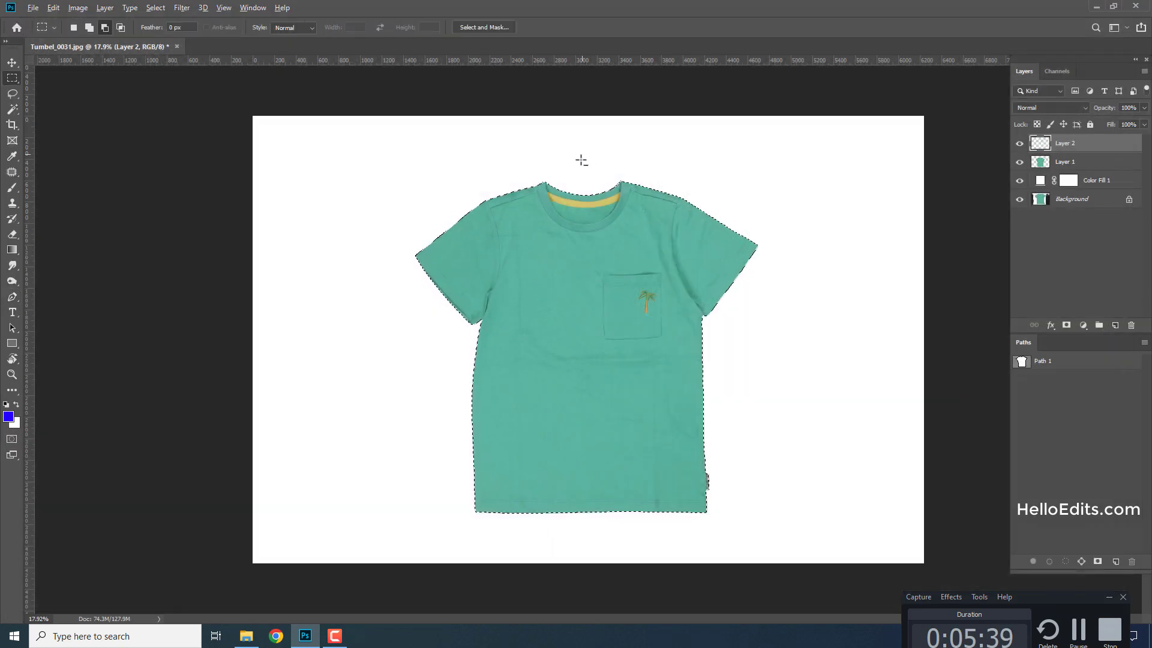
drag(581, 161, 894, 573)
Stroke the left-half selection with a 1 px red line, then deselect.
key(alt+e)
key(s)
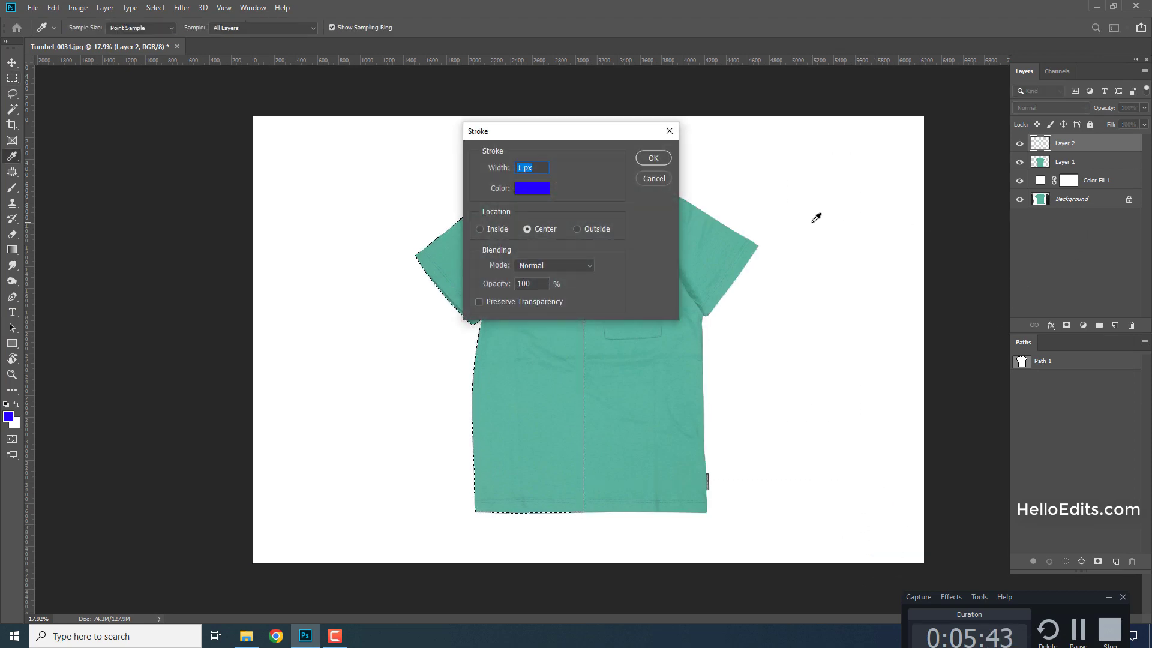
key(Return)
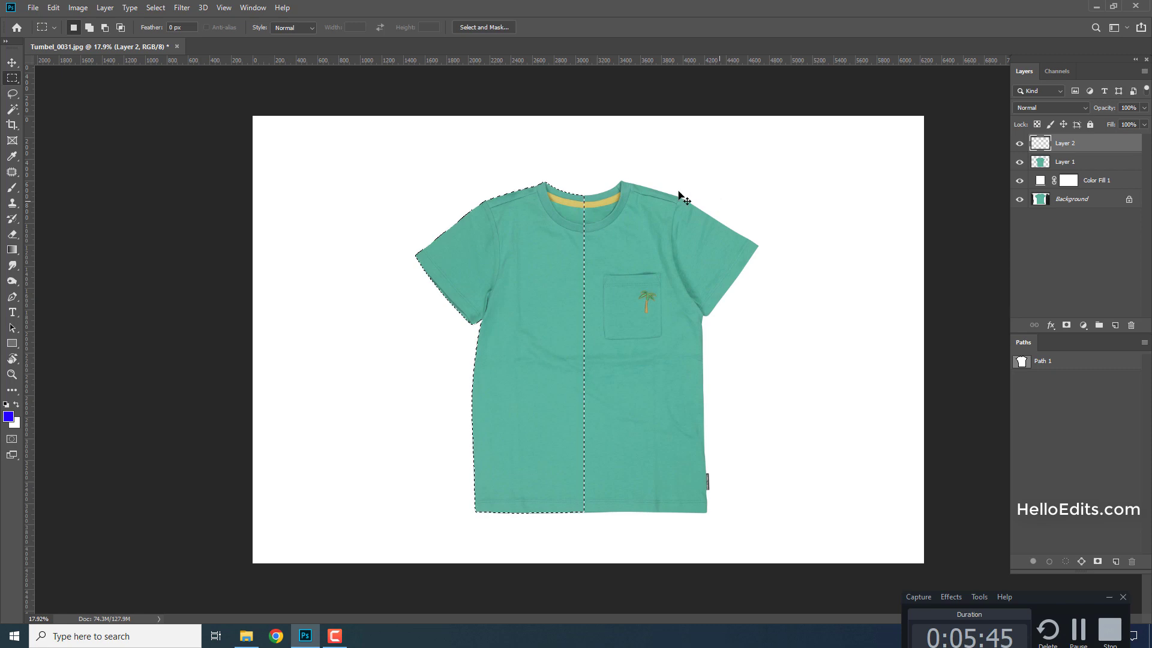
key(alt+e)
key(s)
click(532, 188)
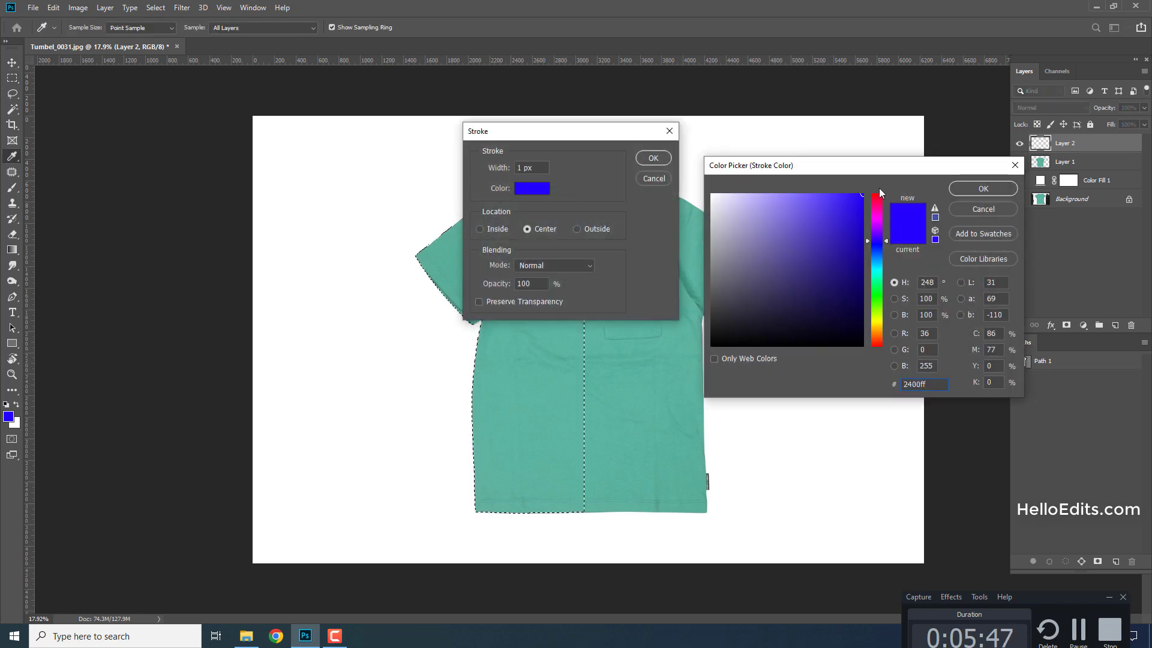
click(879, 190)
key(Return)
key(Return)
key(ctrl+d)
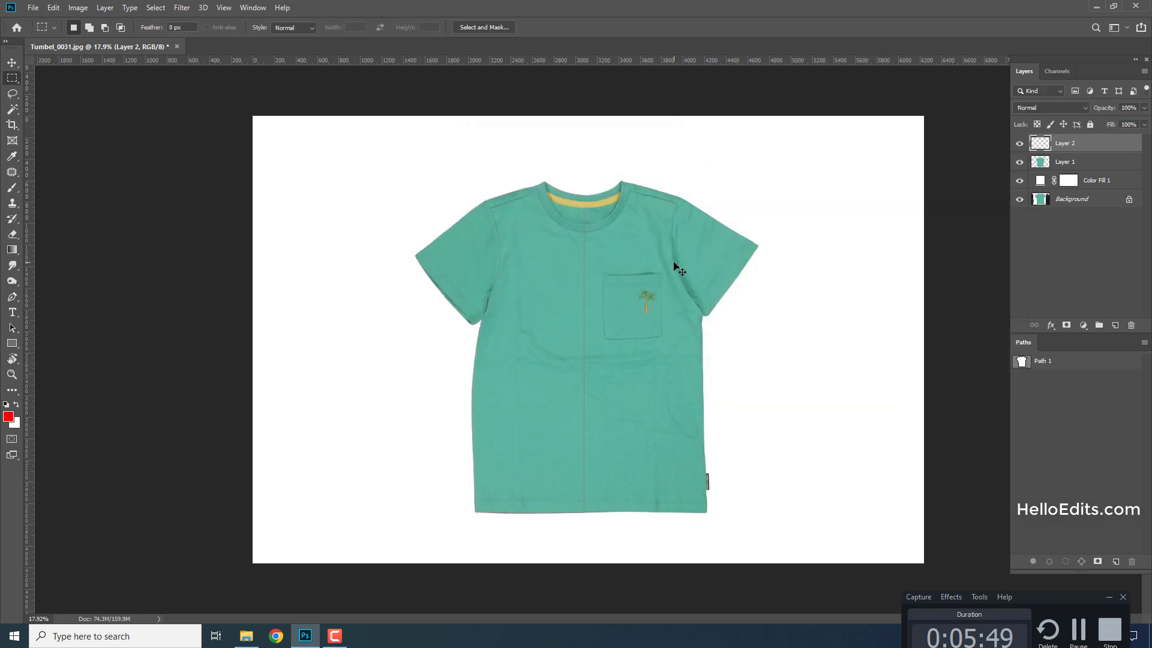
key(ctrl+t)
Flip the half outline horizontally around the centre line to mirror it onto the right half.
drag(500, 349, 585, 348)
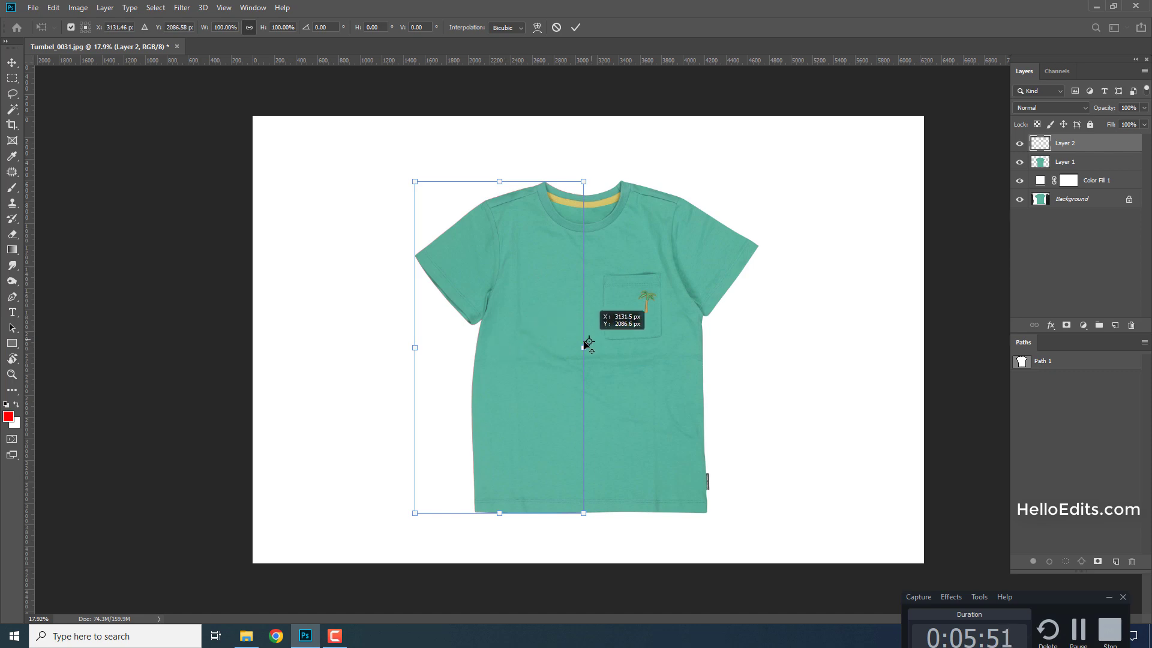
right_click(547, 443)
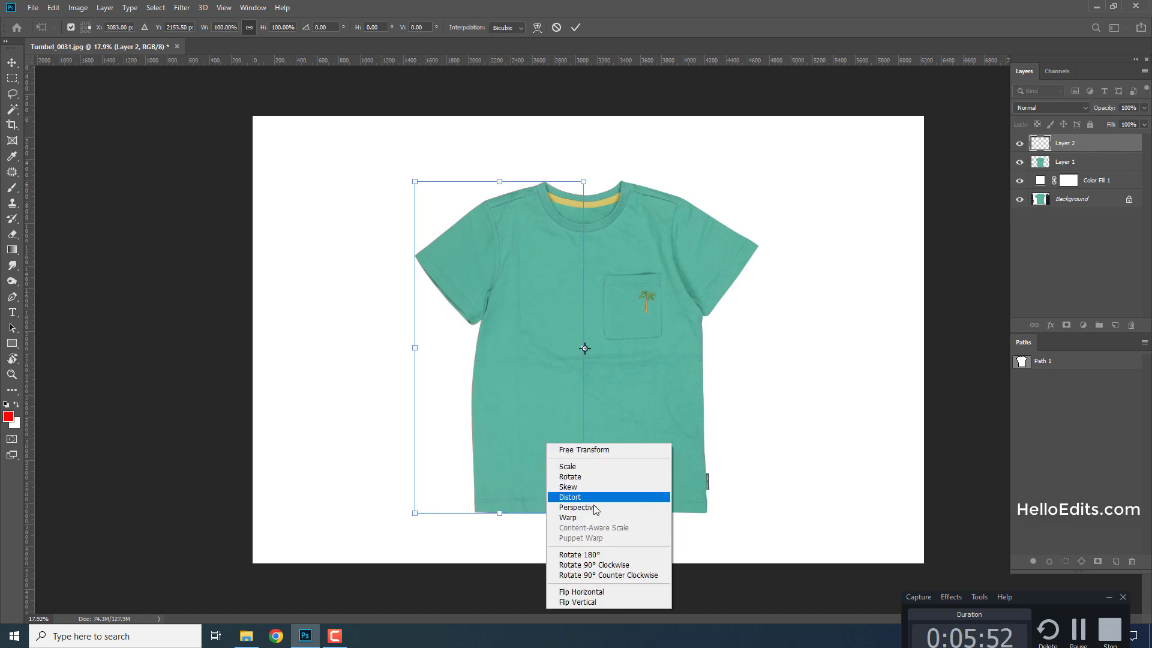
click(590, 592)
key(Return)
key(m)
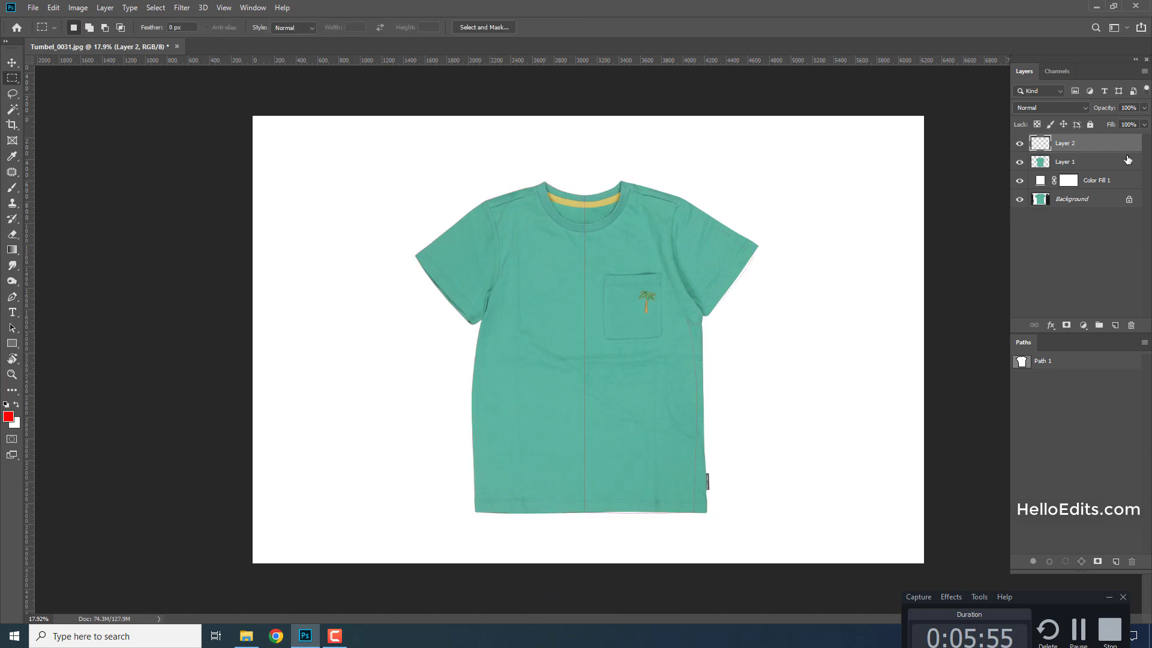
Narrow the cut-out shirt layer to about 98.6% width.
click(1119, 166)
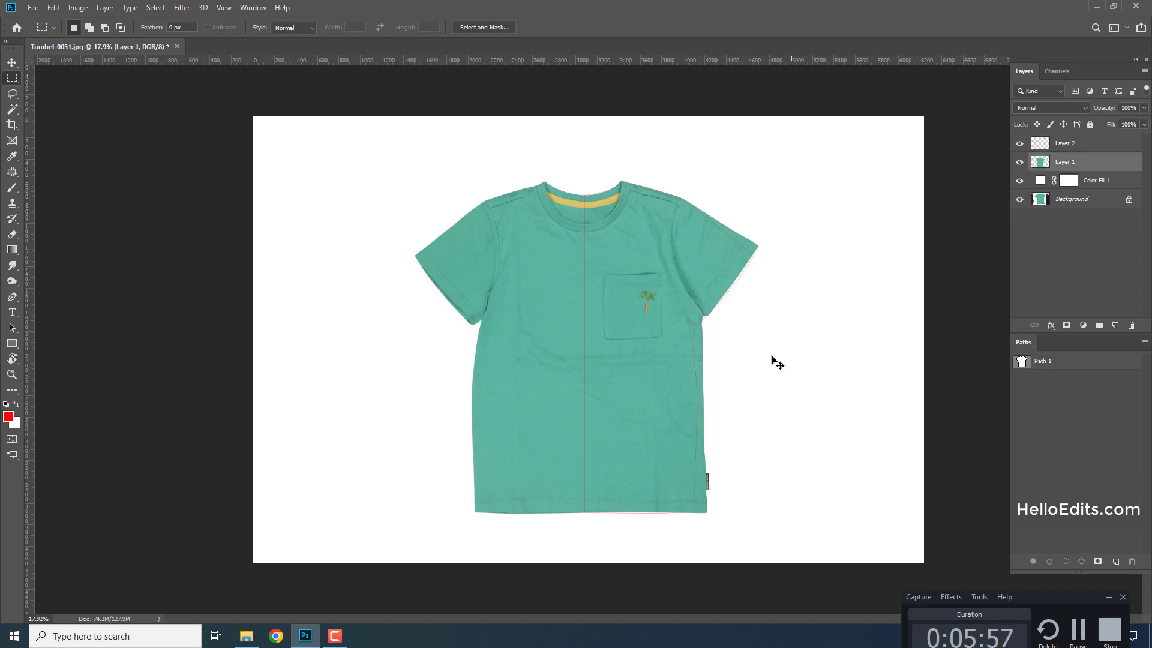
key(ctrl+t)
drag(758, 346, 754, 346)
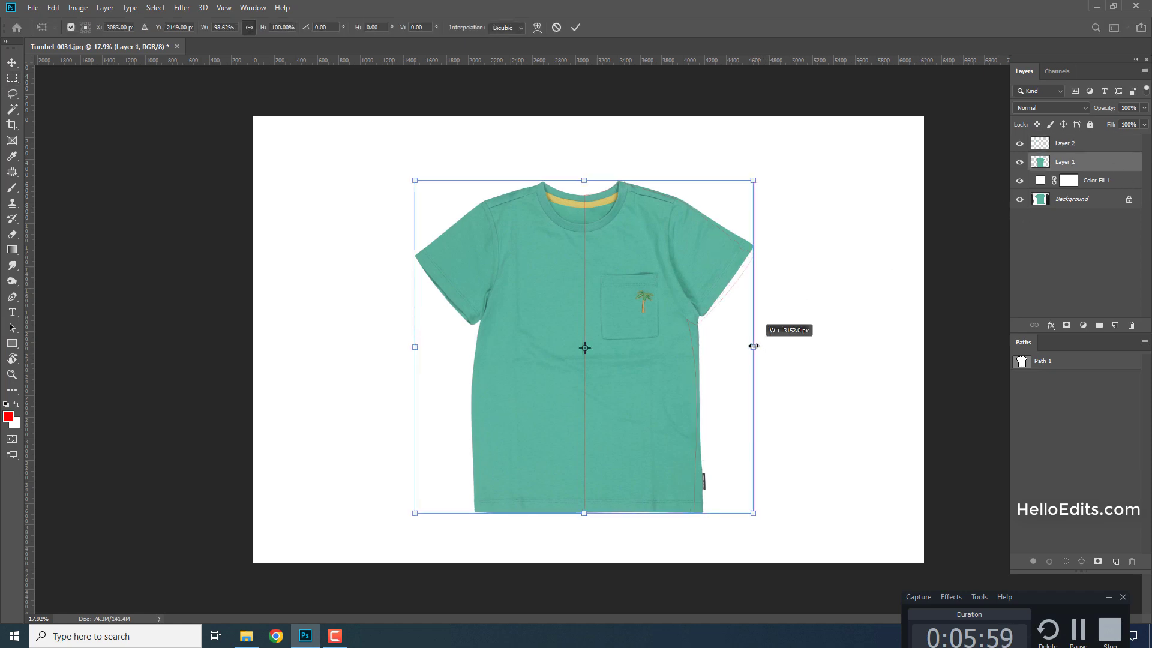
key(Return)
key(m)
key(ctrl+0)
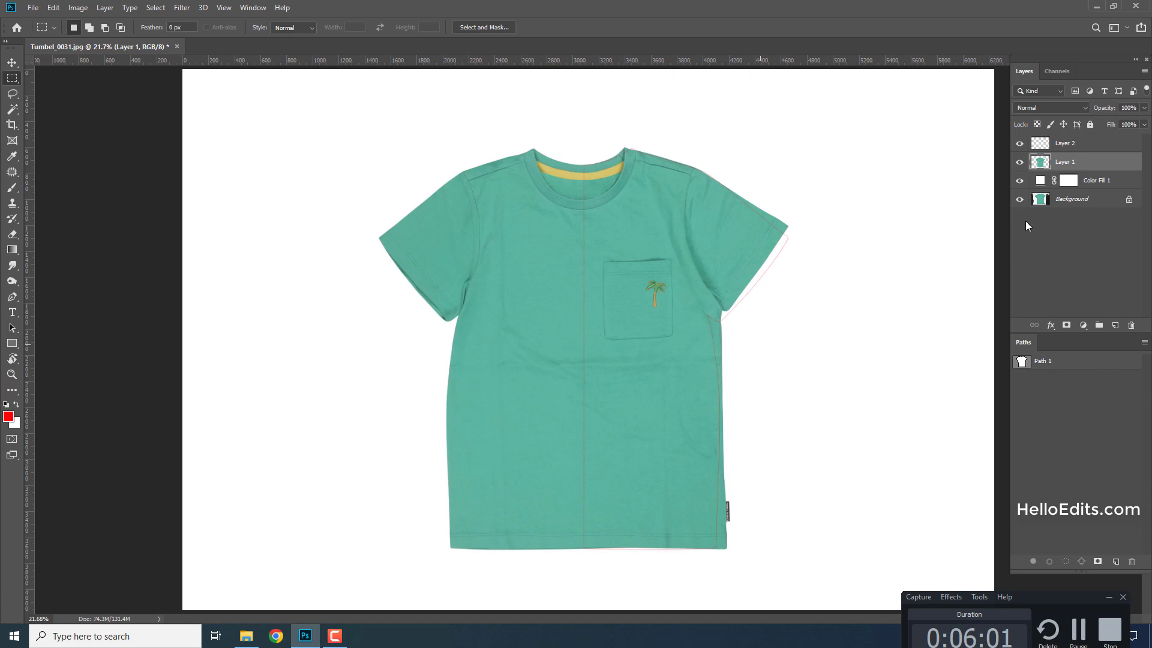
Open Liquify with Show Backdrop enabled, using Layer 2 as the reference.
key(ctrl+shift+x)
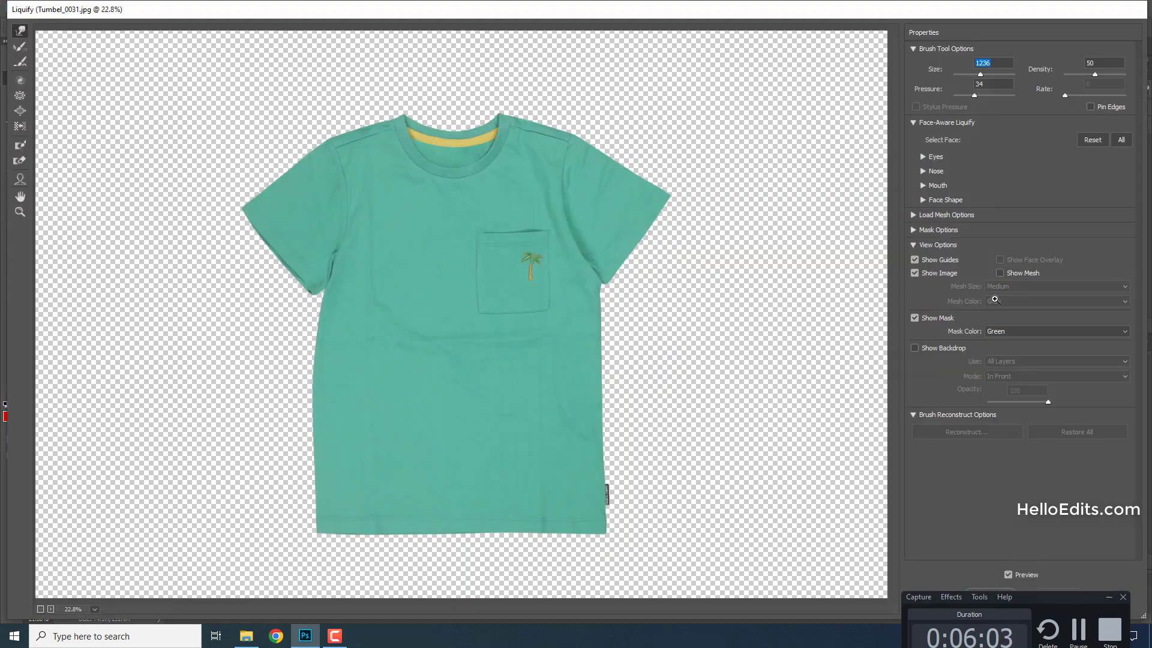
click(954, 354)
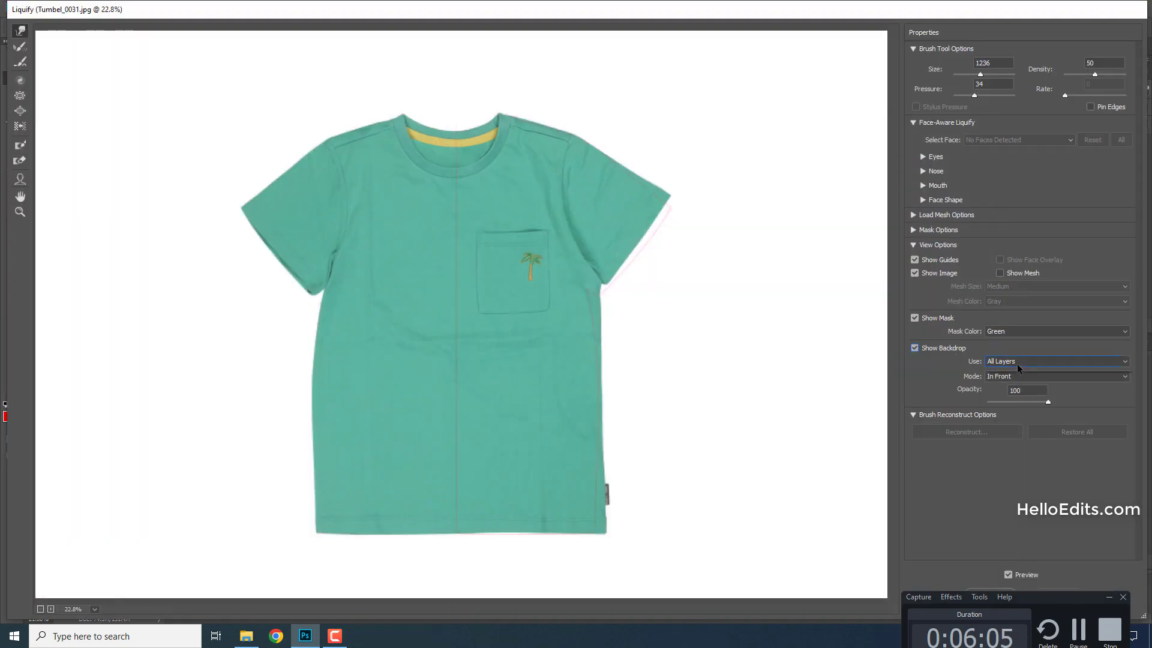
click(1016, 364)
click(1007, 407)
Forward Warp the shirt's hem straight, resizing the brush to fit.
scroll(595, 459, up, 3)
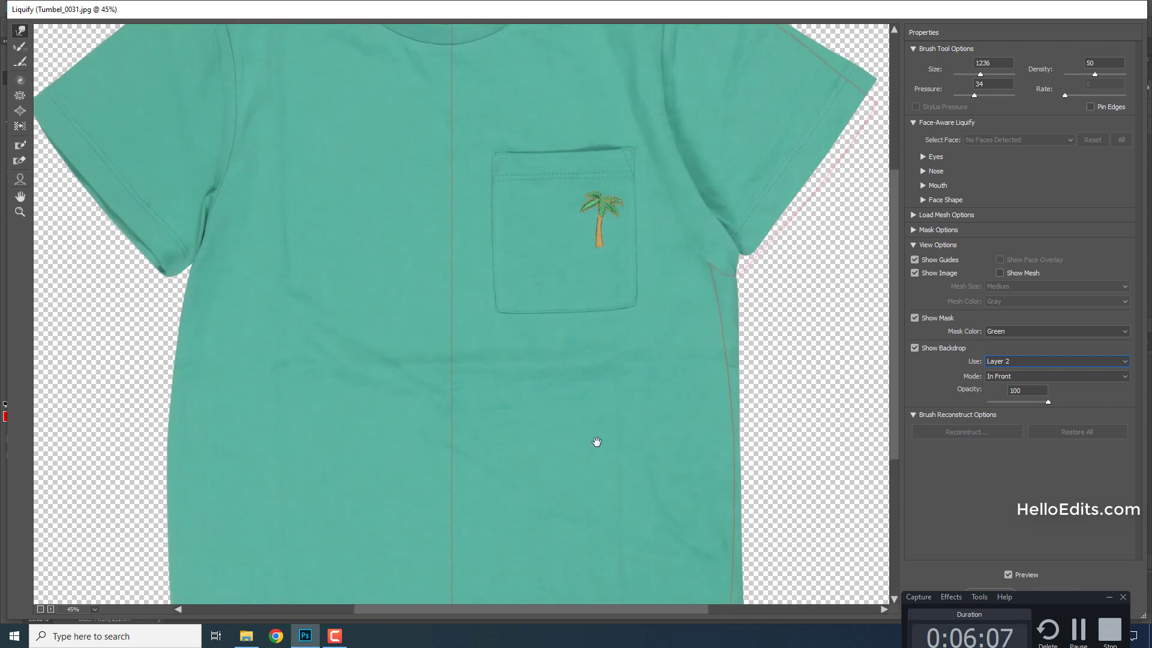
drag(594, 442, 545, 141)
drag(680, 377, 759, 394)
scroll(636, 360, up, 3)
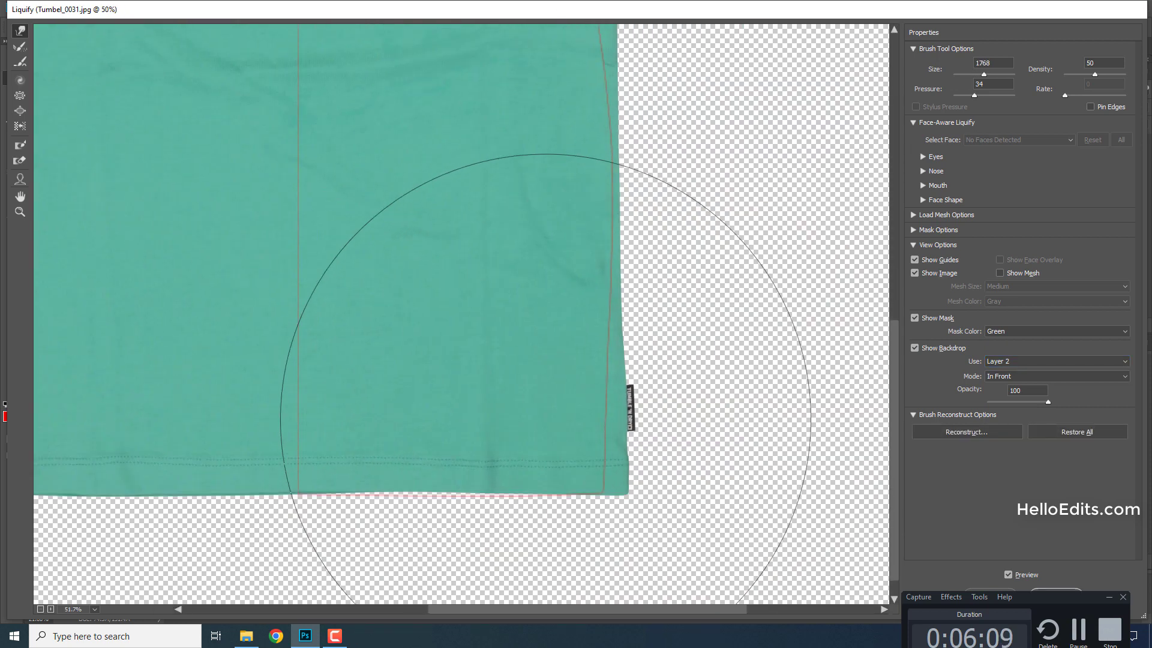
mouse_move(647, 329)
mouse_down()
mouse_move(449, 305)
mouse_move(313, 308)
mouse_up()
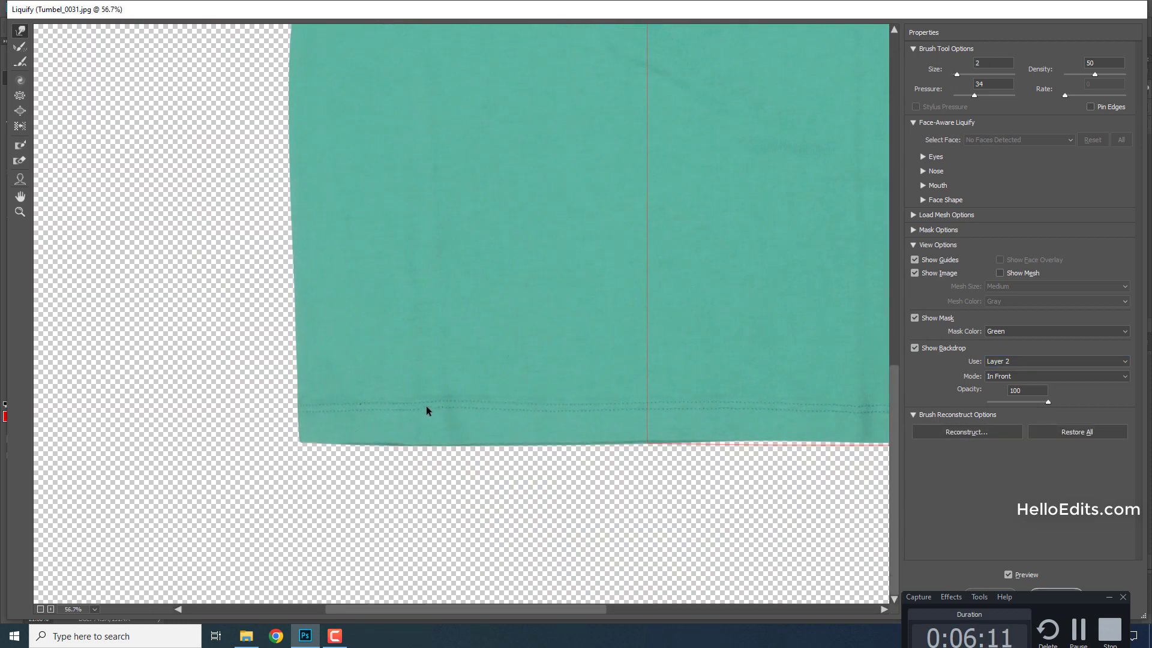
key(ctrl+plus)
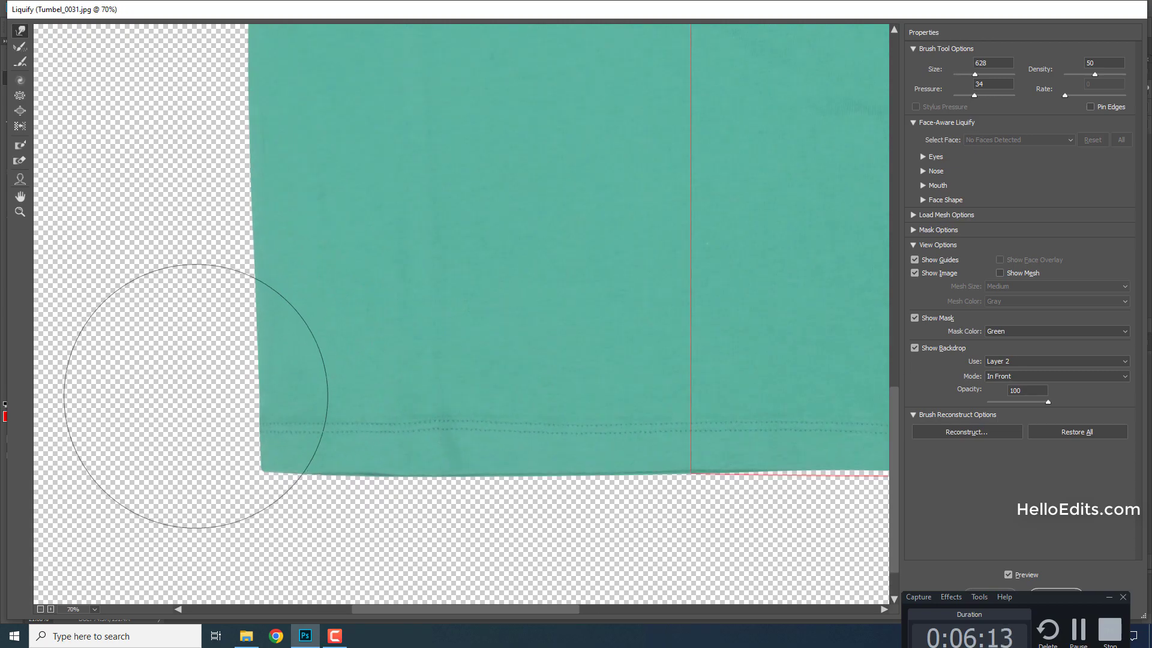
mouse_move(504, 368)
mouse_down()
mouse_move(435, 367)
mouse_move(439, 404)
mouse_up()
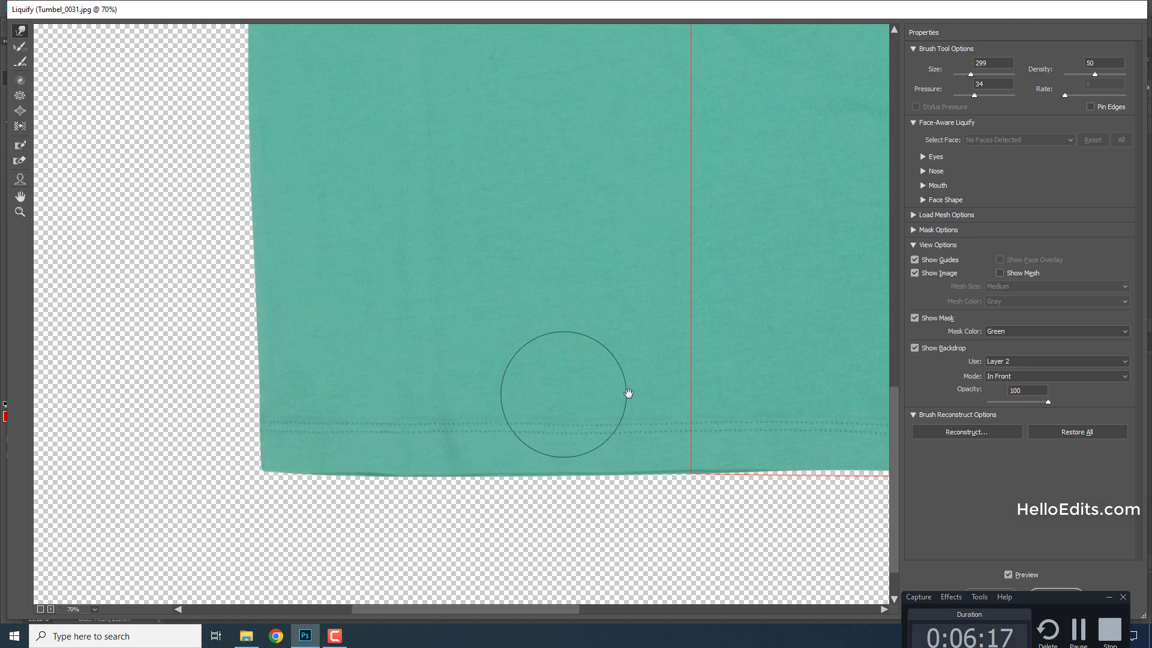
mouse_move(628, 393)
mouse_down()
mouse_move(504, 380)
mouse_move(672, 337)
mouse_move(480, 316)
mouse_up()
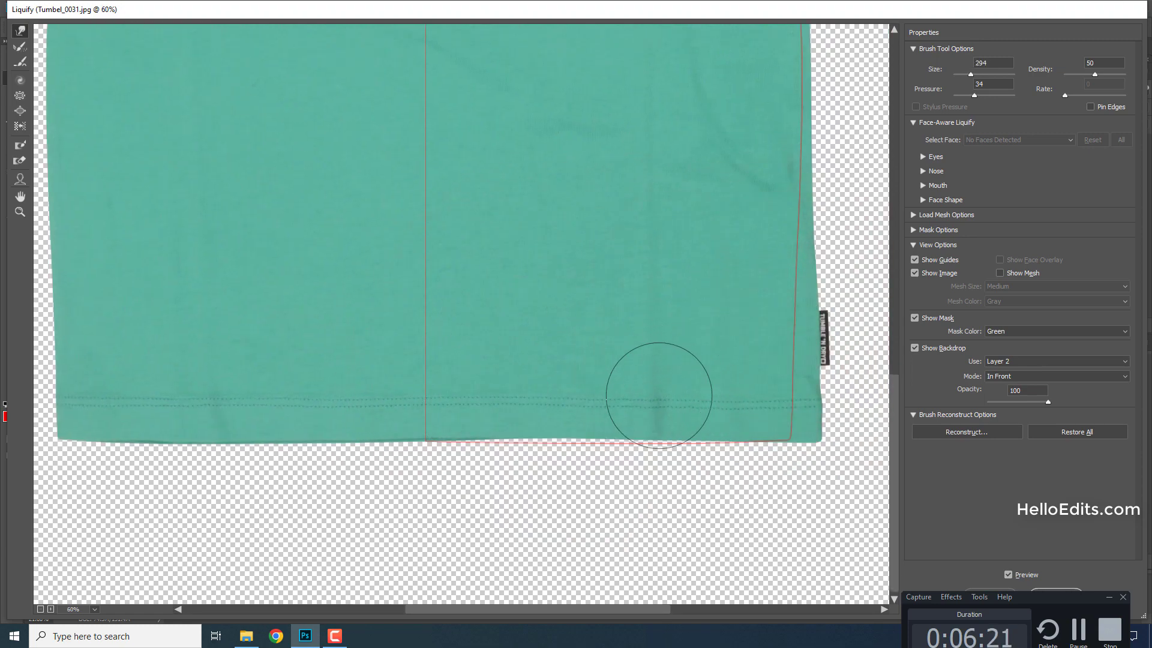
drag(560, 367, 736, 403)
mouse_move(508, 429)
mouse_down()
mouse_move(569, 432)
mouse_move(437, 368)
mouse_up()
Straighten the shirt's right side edge with a smaller warp brush.
scroll(750, 406, right, 5)
drag(552, 306, 638, 318)
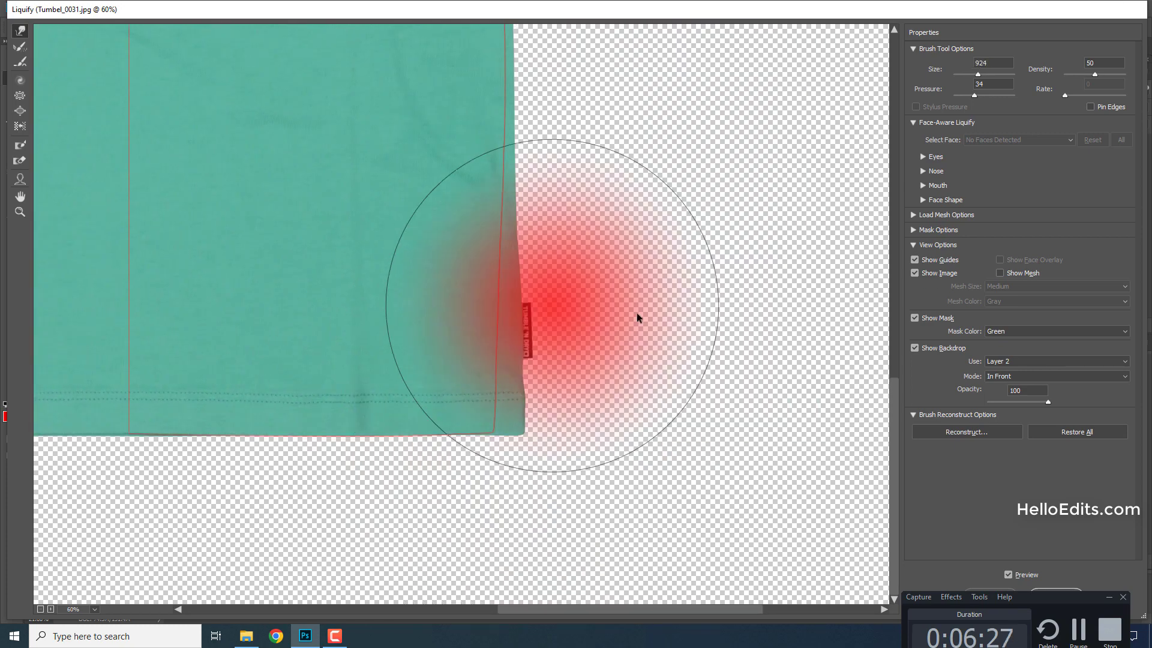
scroll(483, 497, up, 1)
scroll(630, 347, up, 3)
mouse_move(538, 304)
mouse_down()
mouse_move(684, 334)
mouse_move(780, 336)
mouse_up()
Adjust brush size around the collar and side edges, then apply the Liquify warp.
scroll(386, 308, down, 2)
scroll(618, 420, up, 3)
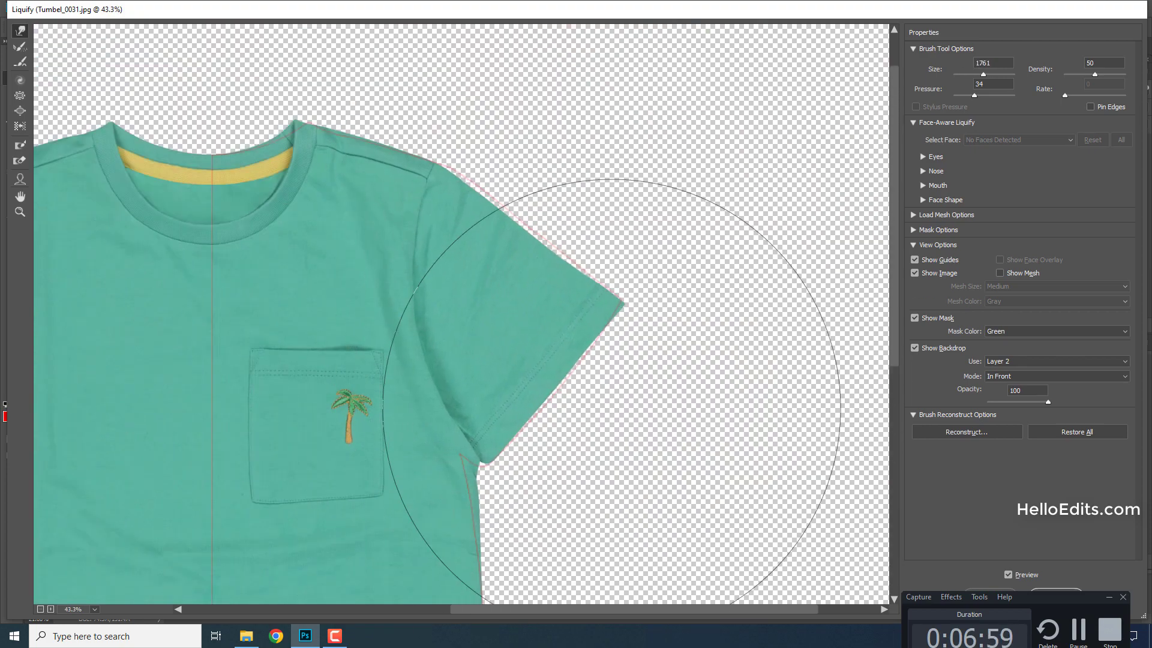
scroll(612, 396, up, 2)
scroll(540, 240, left, 3)
key(bracketleft)
key(bracketleft)
key(bracketleft)
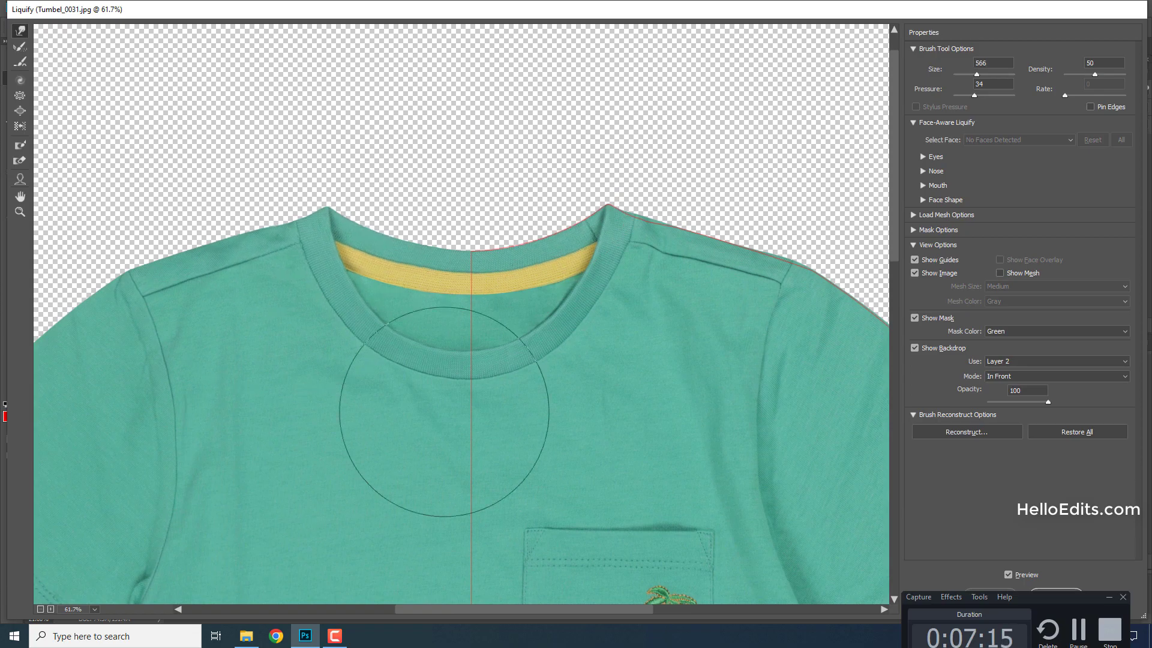
scroll(444, 411, down, 2)
scroll(586, 146, up, 2)
scroll(535, 285, down, 3)
scroll(583, 336, up, 3)
key(bracketright)
key(bracketright)
key(bracketright)
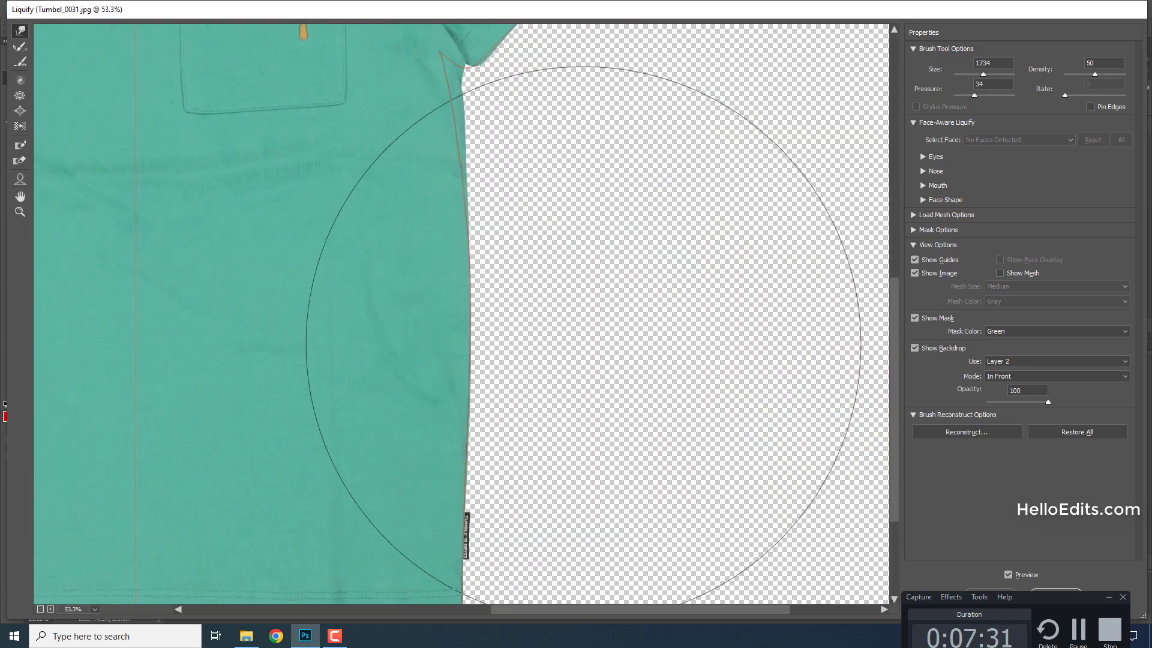
scroll(412, 514, down, 3)
scroll(660, 303, down, 2)
scroll(660, 304, up, 3)
key(bracketleft)
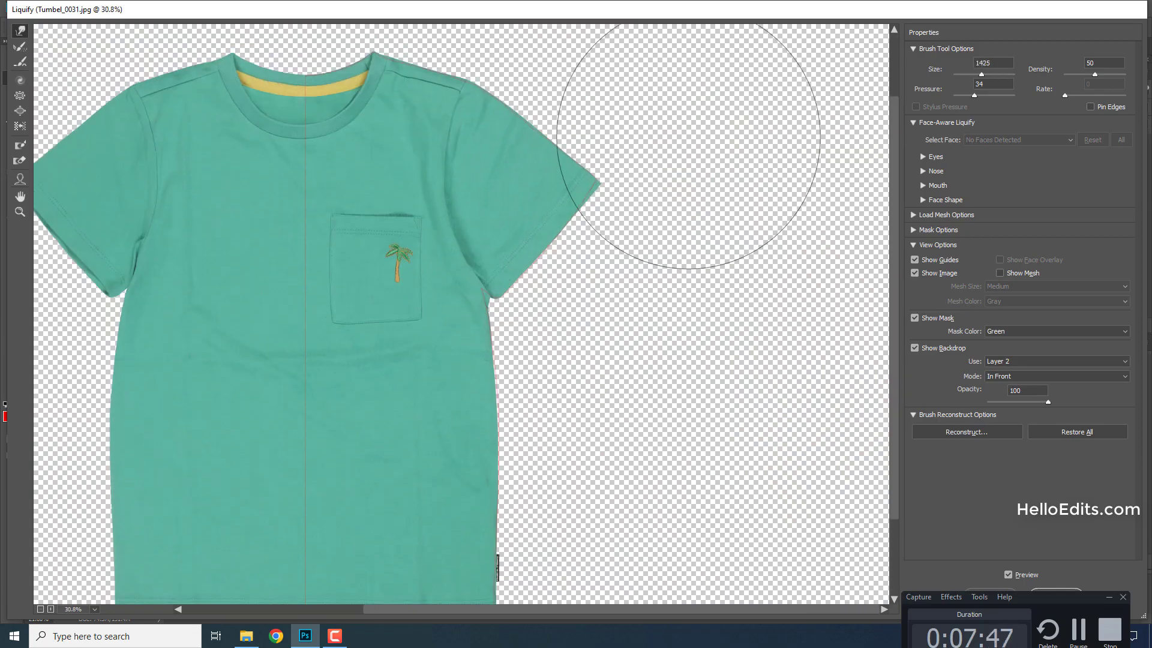
scroll(688, 147, down, 3)
key(Return)
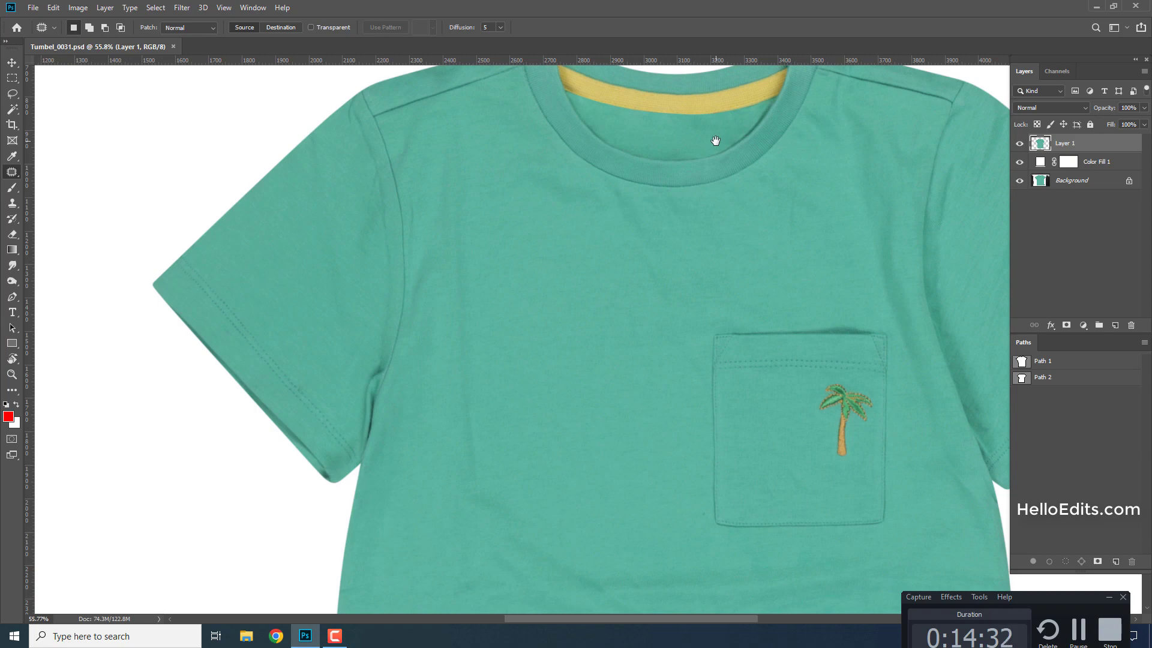
Patch out the creases below the left shoulder and near the left sleeve.
scroll(711, 132, up, 1)
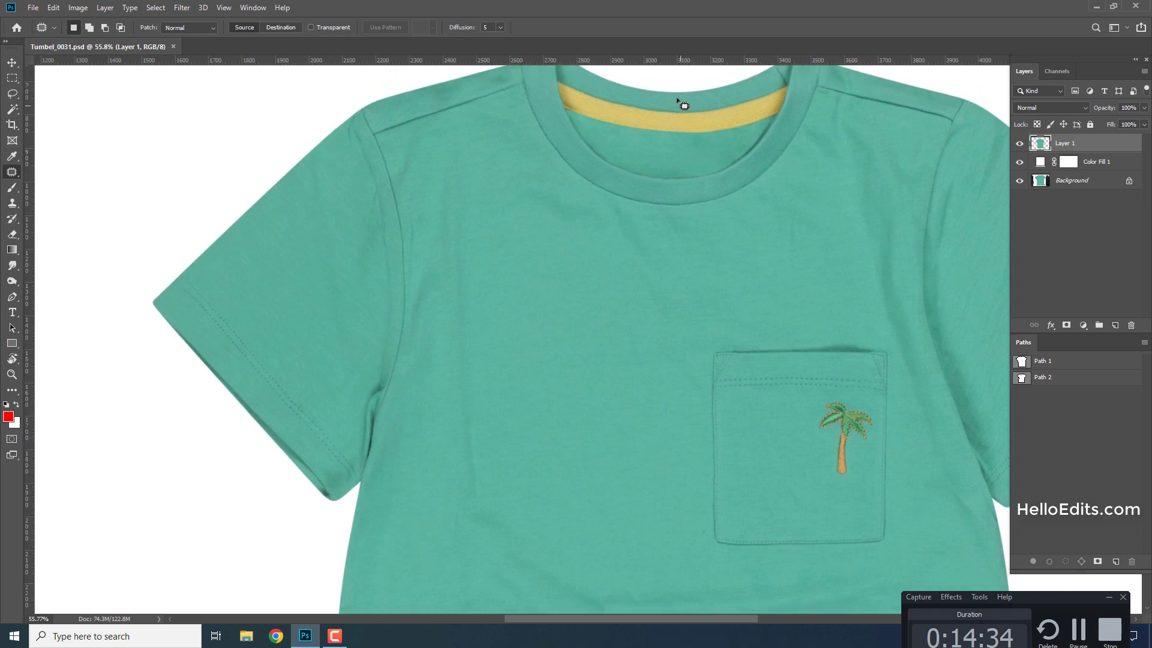
drag(473, 375, 469, 341)
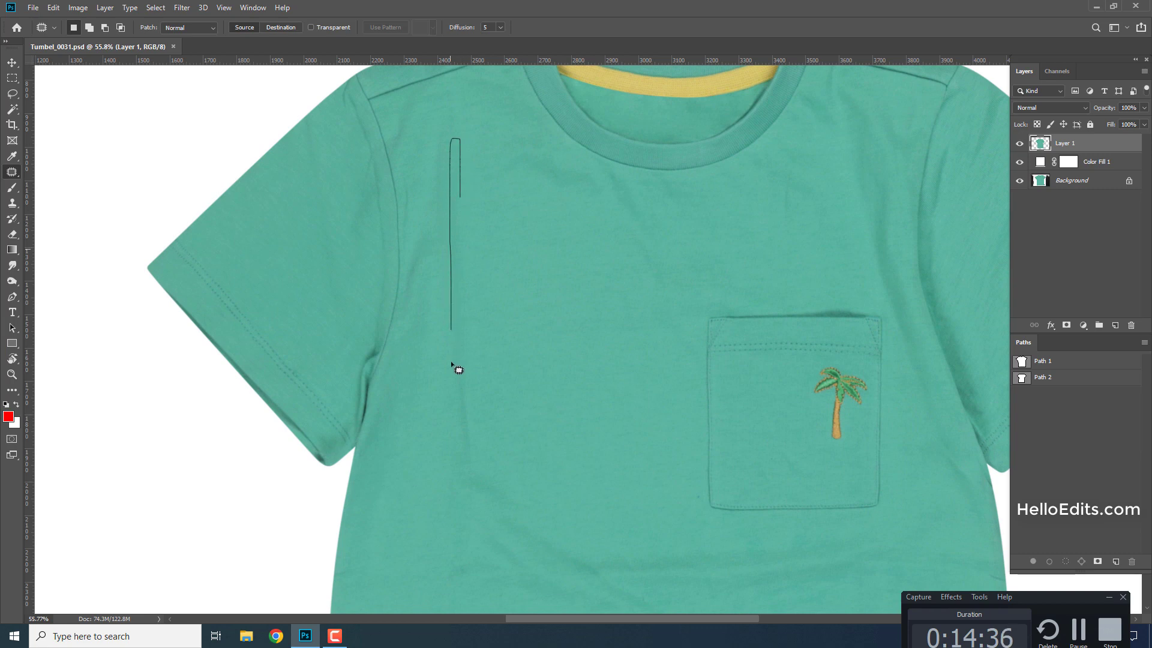
drag(486, 472, 520, 384)
key(ctrl+d)
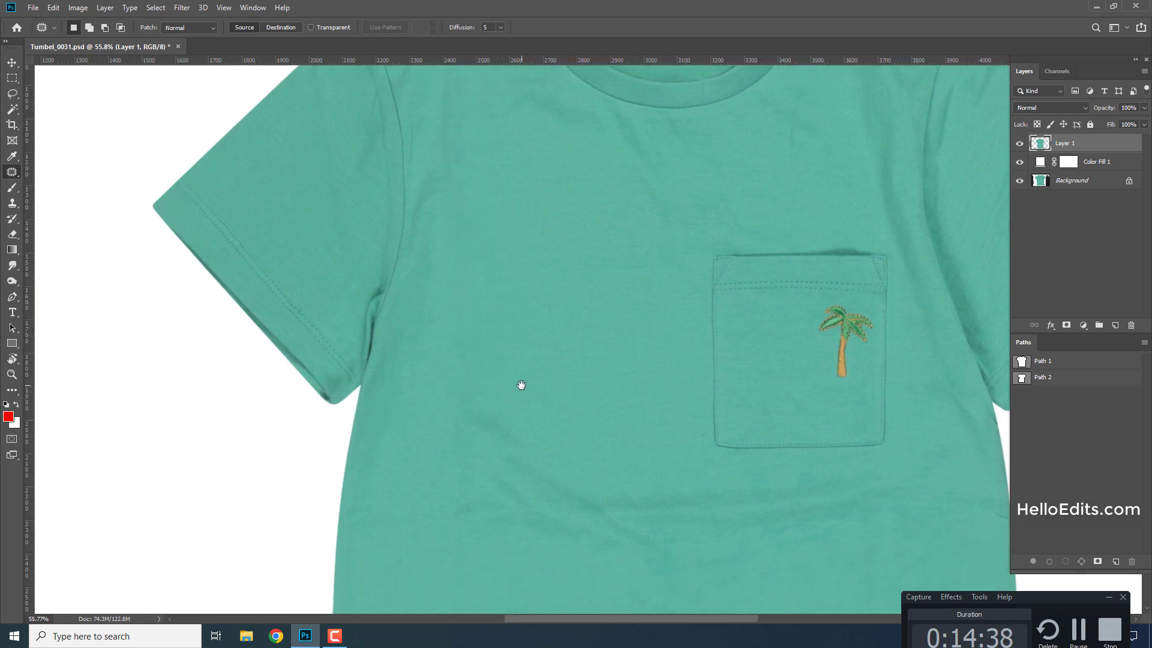
scroll(473, 377, up, 1)
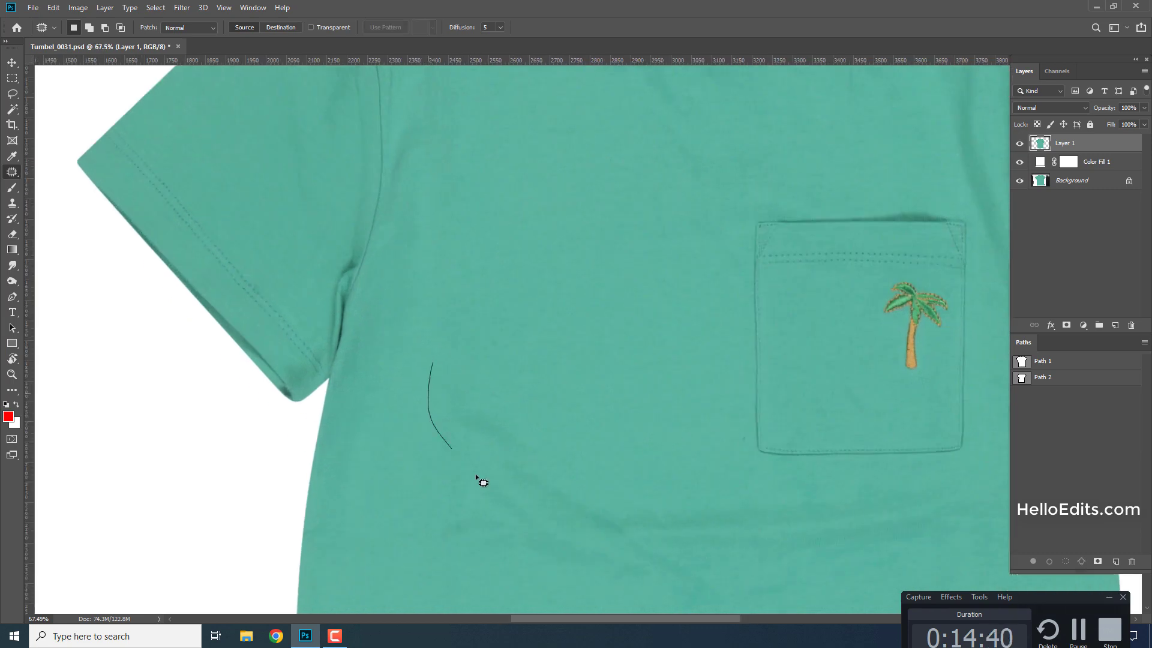
drag(579, 501, 510, 359)
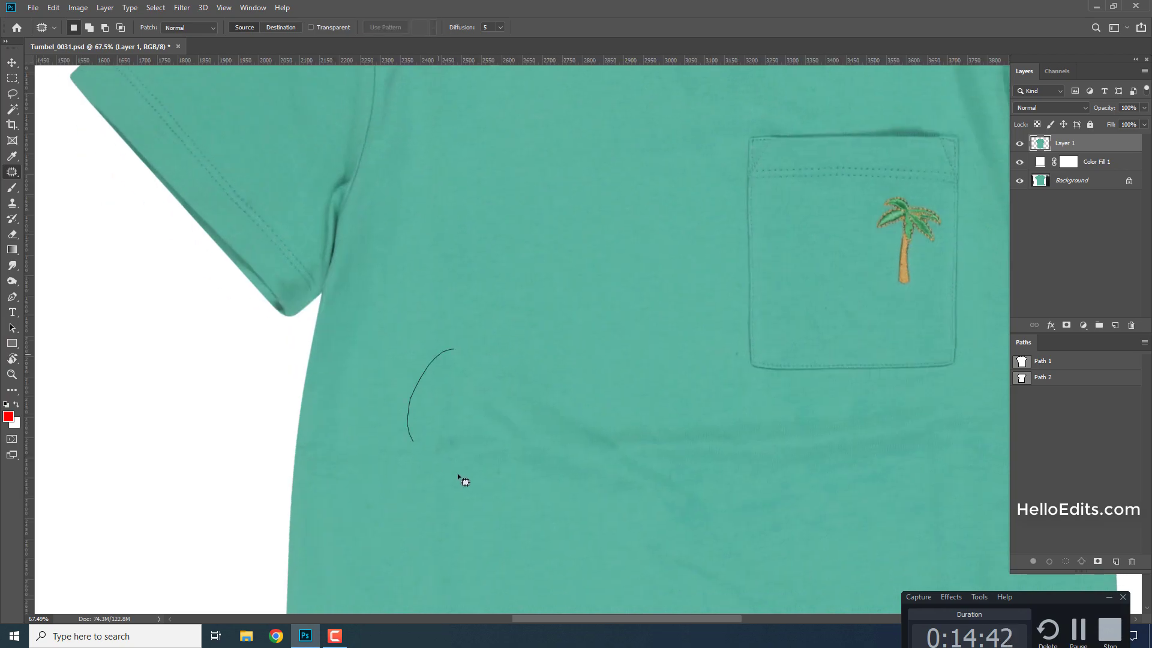
drag(560, 448, 624, 420)
key(ctrl+d)
Patch the two folds below the pocket with nearby clean fabric.
drag(727, 432, 622, 324)
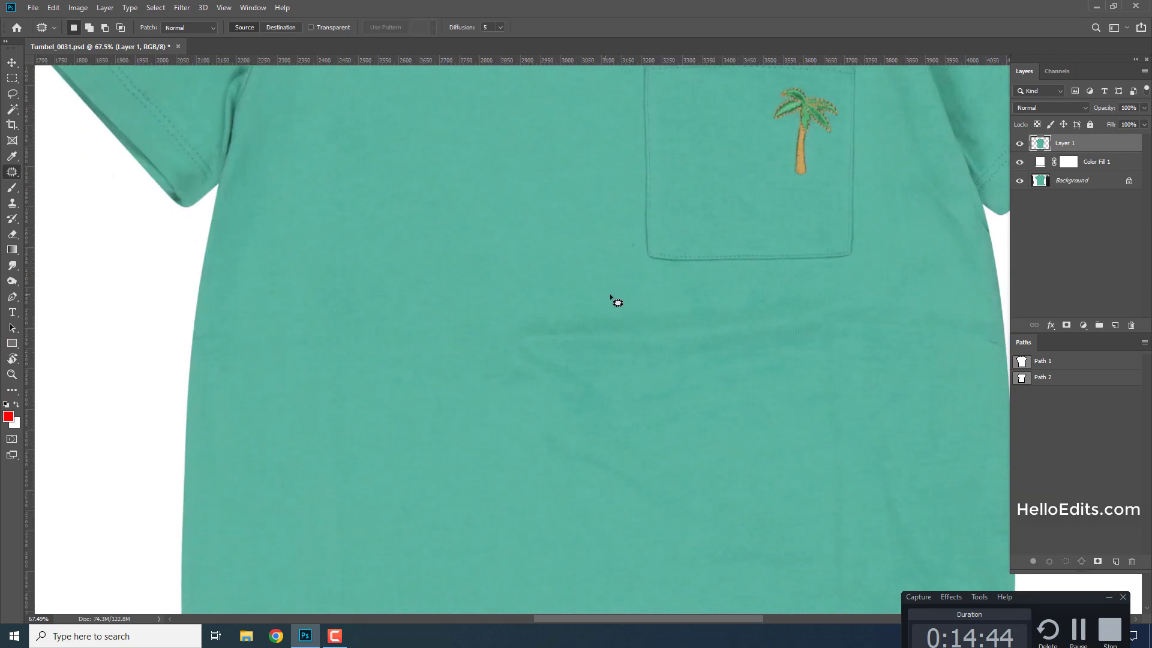
drag(473, 385, 605, 294)
drag(671, 329, 673, 388)
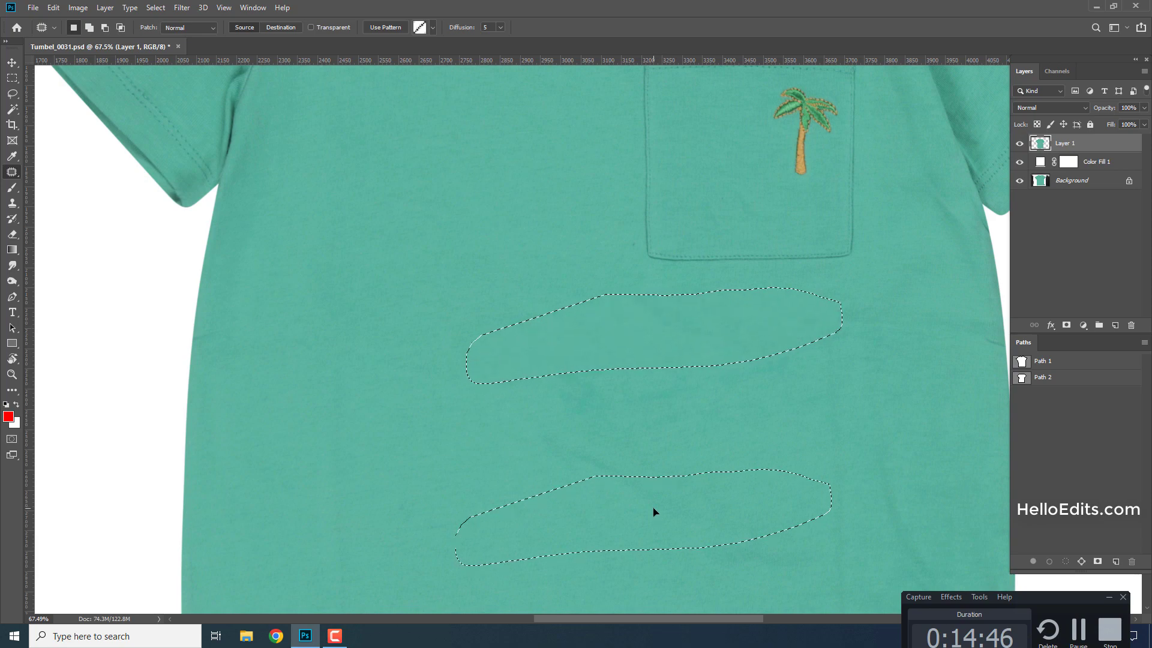
key(ctrl+d)
drag(728, 319, 610, 273)
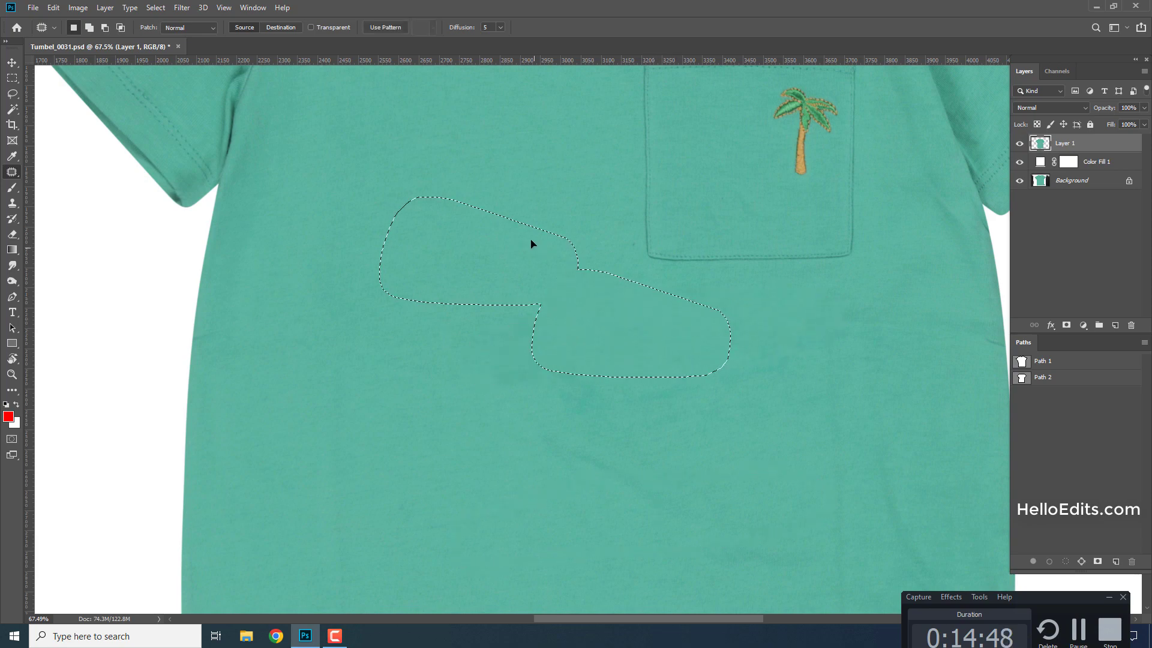
drag(532, 244, 615, 367)
key(ctrl+d)
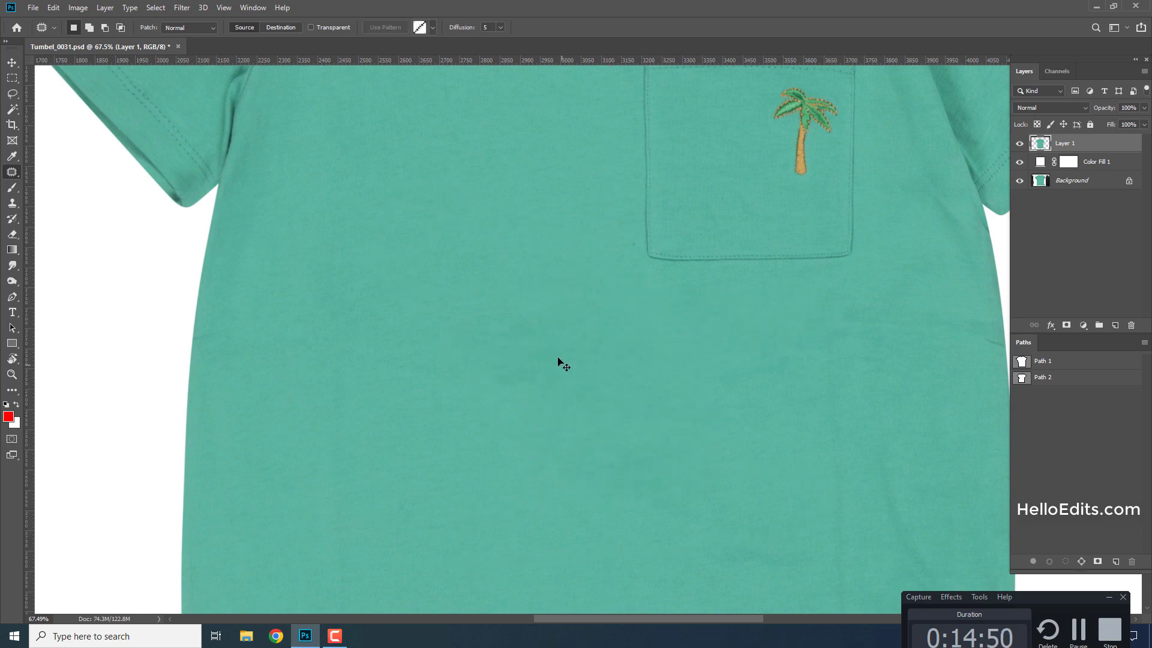
key(ctrl+d)
scroll(608, 273, down, 5)
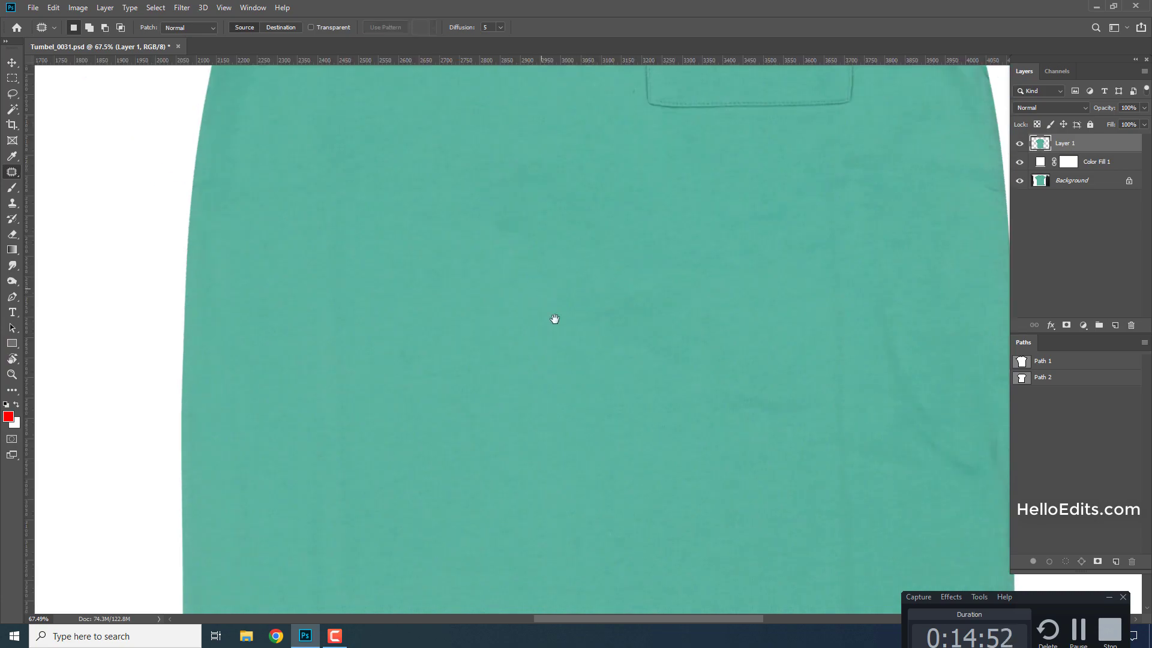
scroll(554, 318, up, 3)
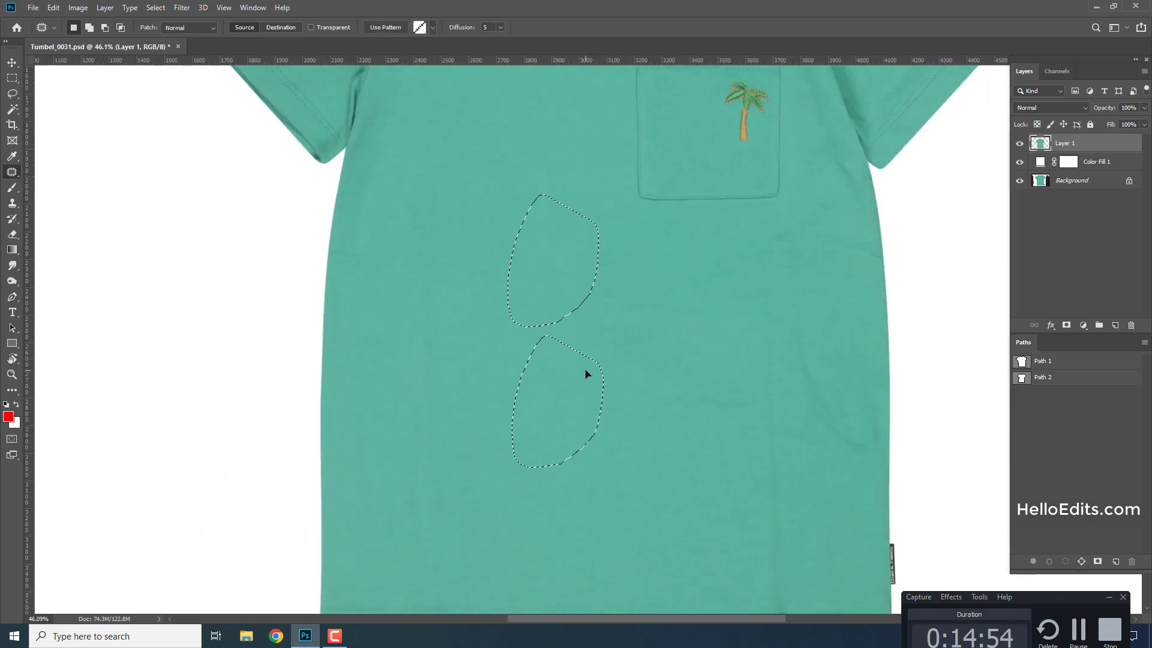
scroll(592, 266, down, 2)
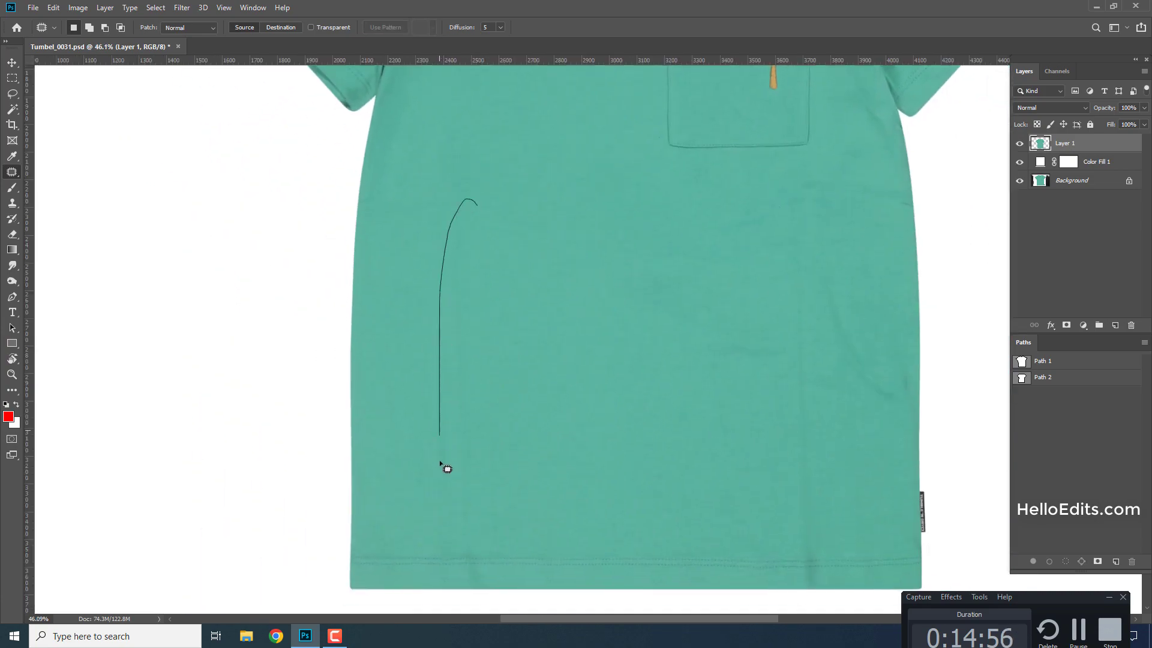
Patch the long crease on the lower left body and the pucker on the hem stitching.
drag(486, 467, 558, 440)
scroll(558, 439, up, 2)
scroll(532, 312, up, 1)
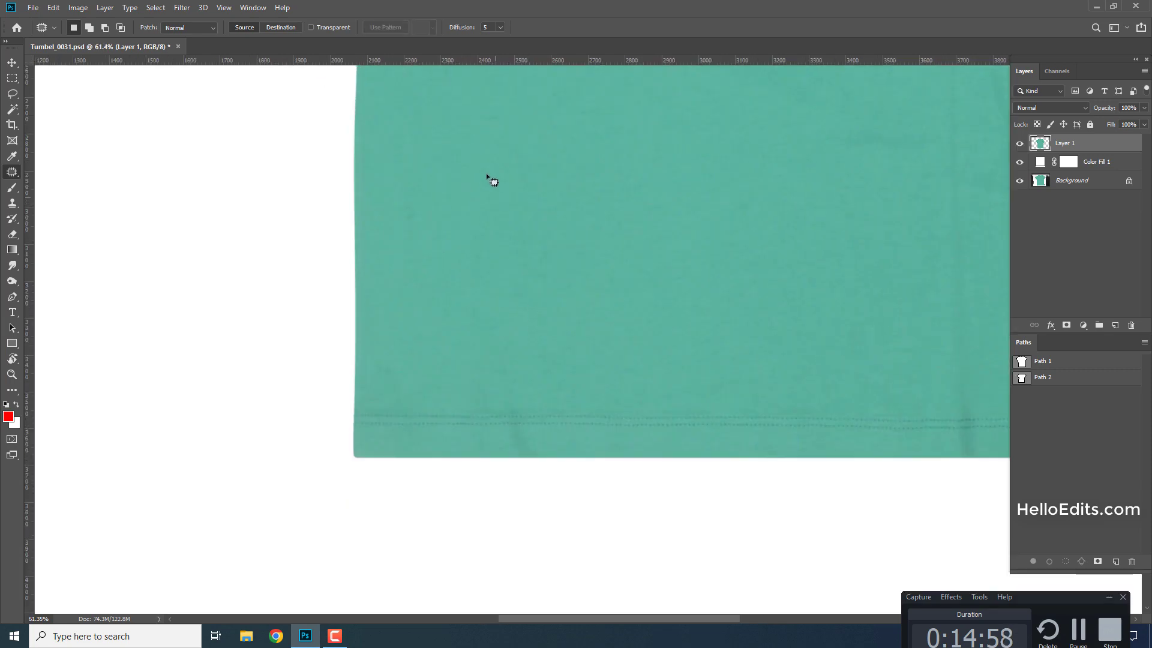
key(ctrl+d)
scroll(513, 423, up, 8)
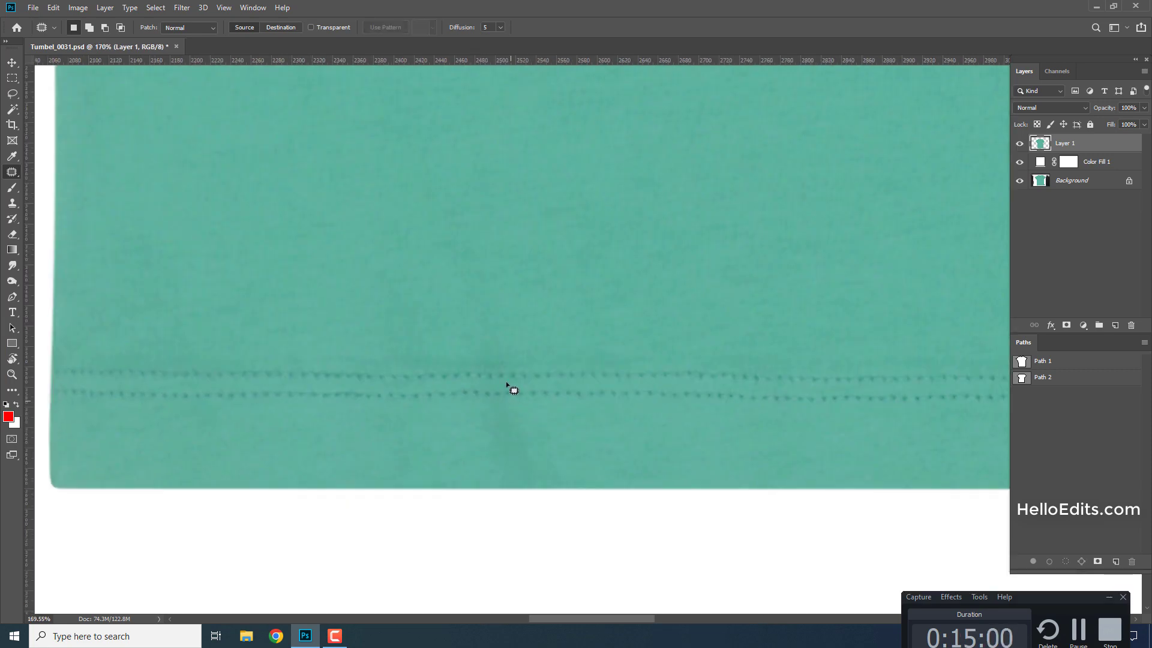
drag(499, 344, 507, 318)
drag(511, 387, 624, 391)
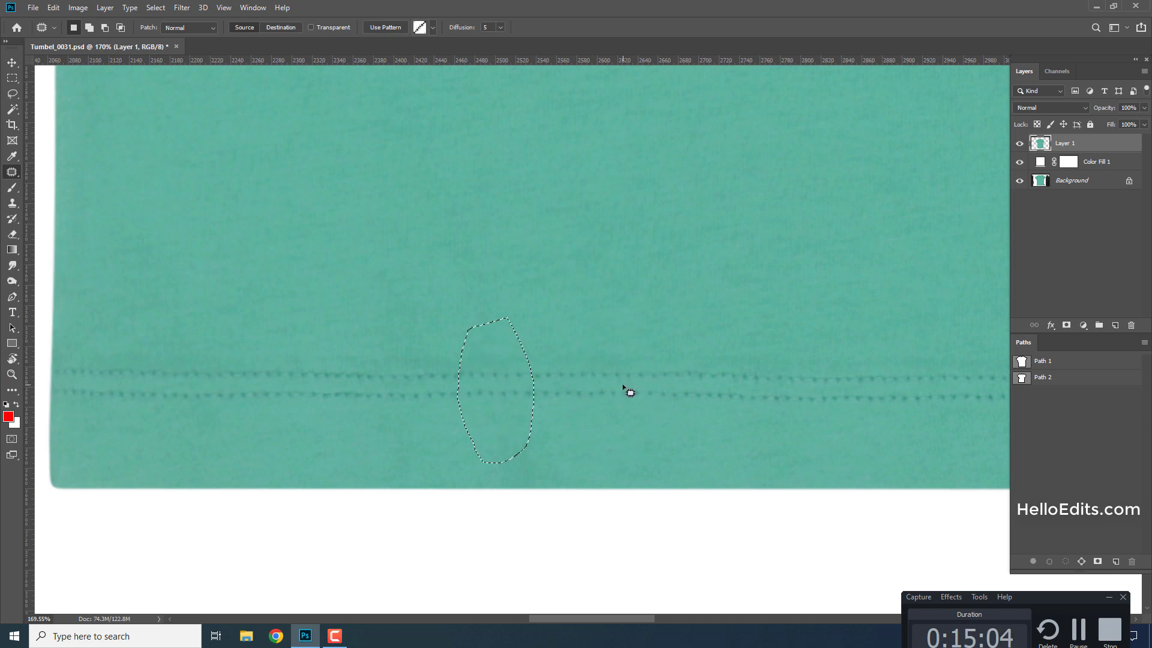
key(ctrl+d)
Patch a remaining wrinkle near the hem.
scroll(629, 392, down, 5)
drag(518, 334, 495, 380)
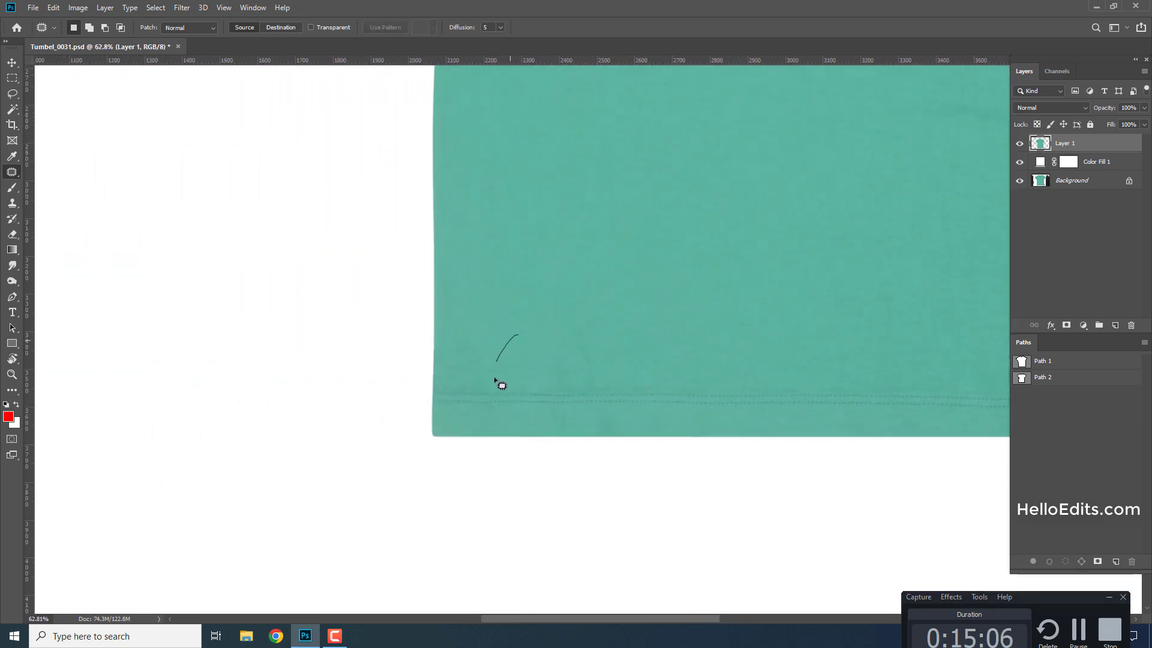
key(ctrl+d)
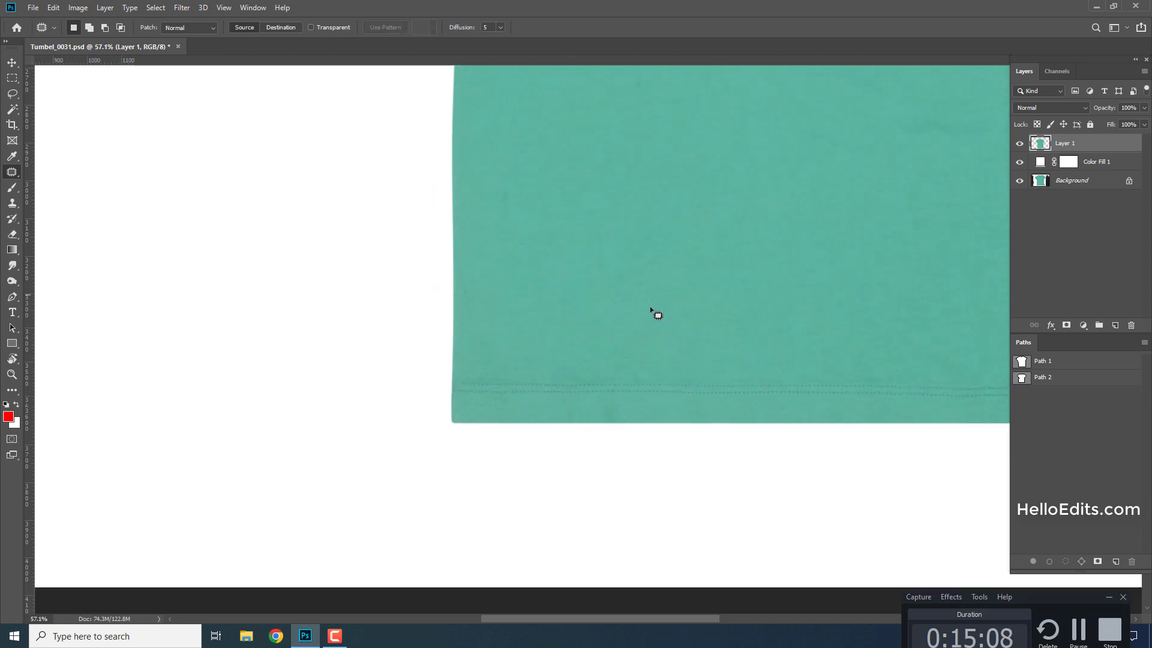
scroll(639, 314, down, 5)
scroll(586, 236, up, 2)
Patch the creases by the left shoulder seam and along the left armhole.
scroll(491, 189, up, 2)
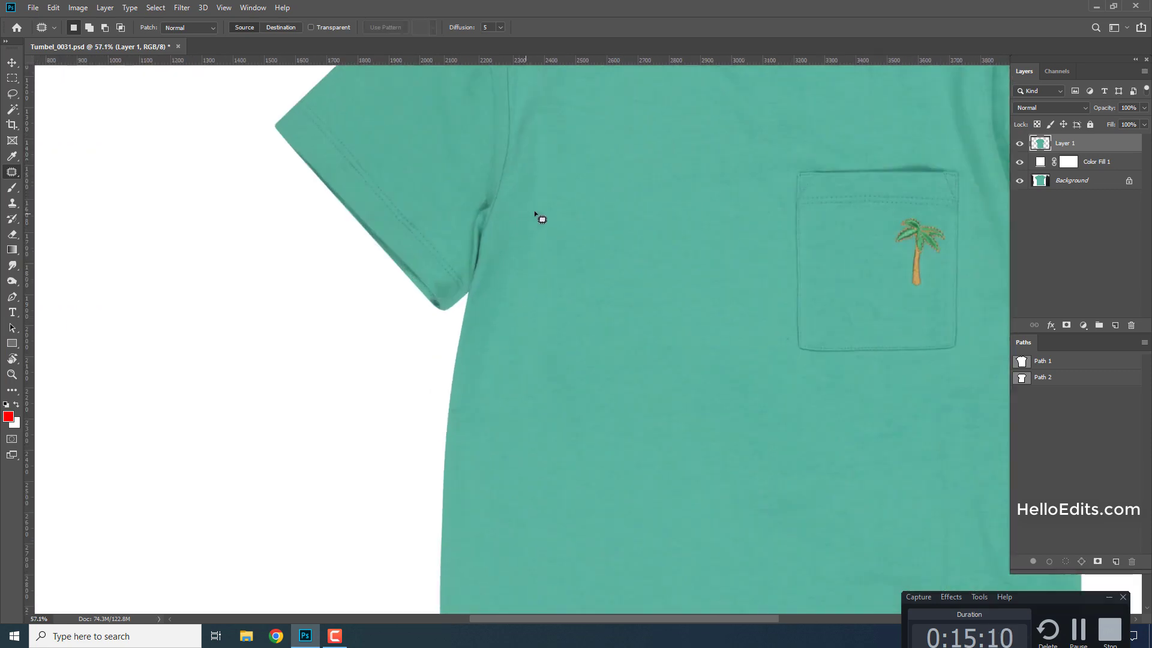
scroll(537, 216, up, 2)
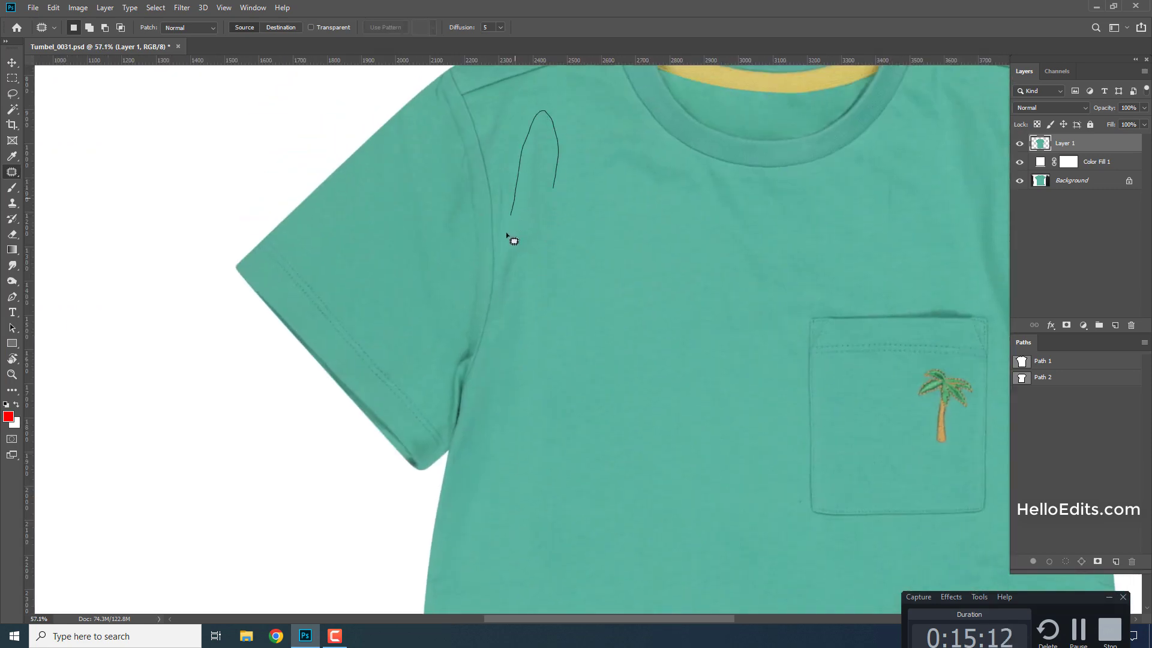
drag(581, 327, 624, 425)
key(ctrl+d)
scroll(549, 201, up, 2)
drag(523, 181, 495, 191)
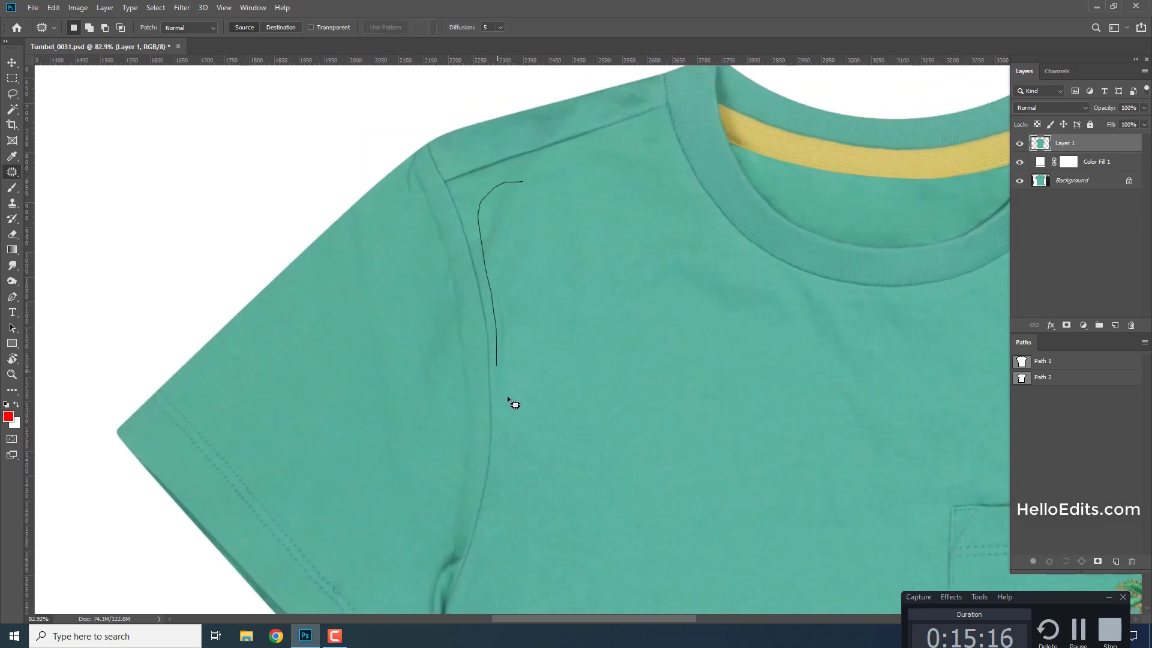
drag(514, 404, 521, 407)
key(ctrl+d)
Patch the armhole crease and the wrinkle below the shoulder seam.
drag(502, 186, 512, 251)
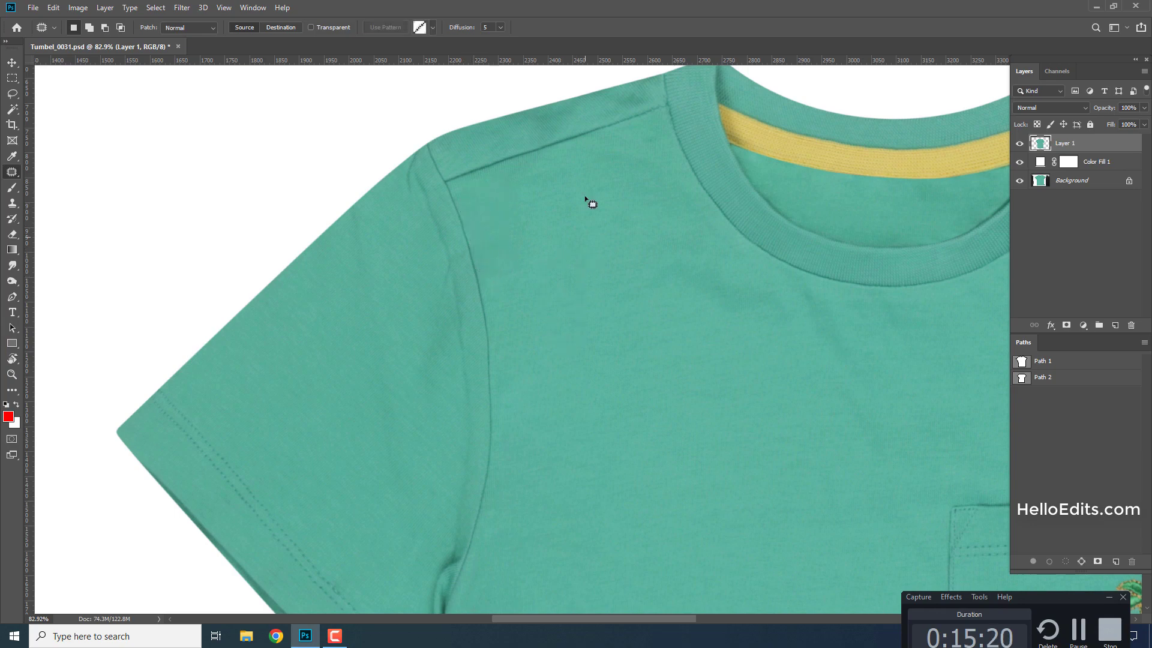
scroll(616, 181, up, 1)
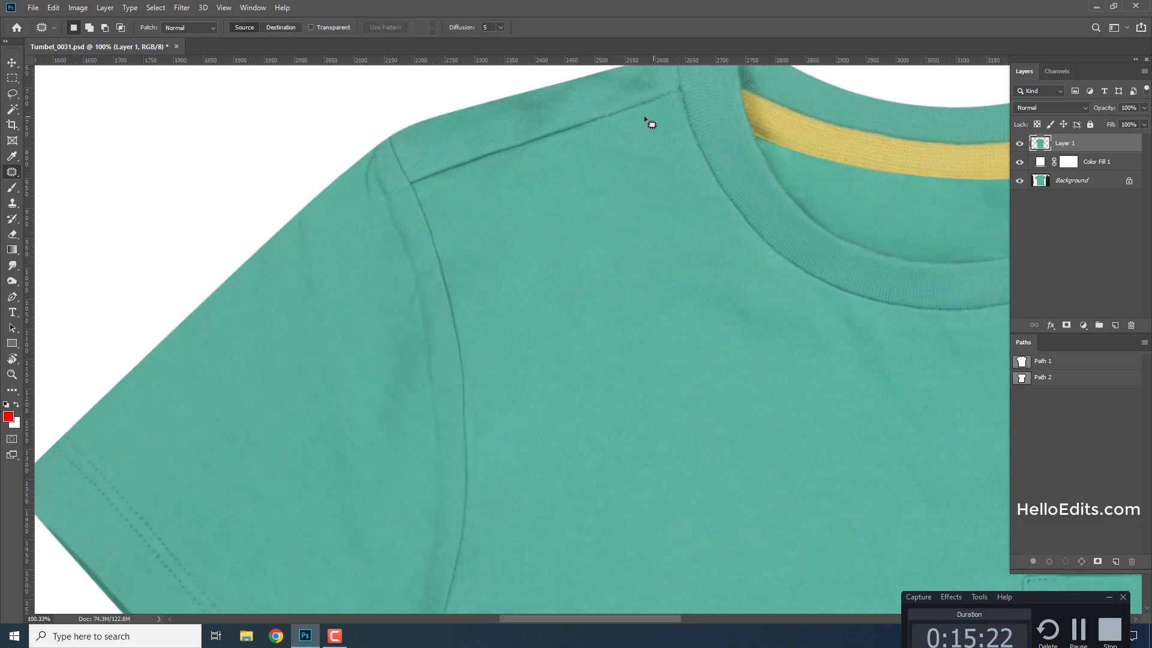
drag(596, 214, 638, 144)
key(ctrl+d)
Patch the crease below the collar with clean fabric to its left.
drag(606, 206, 527, 158)
drag(573, 153, 554, 280)
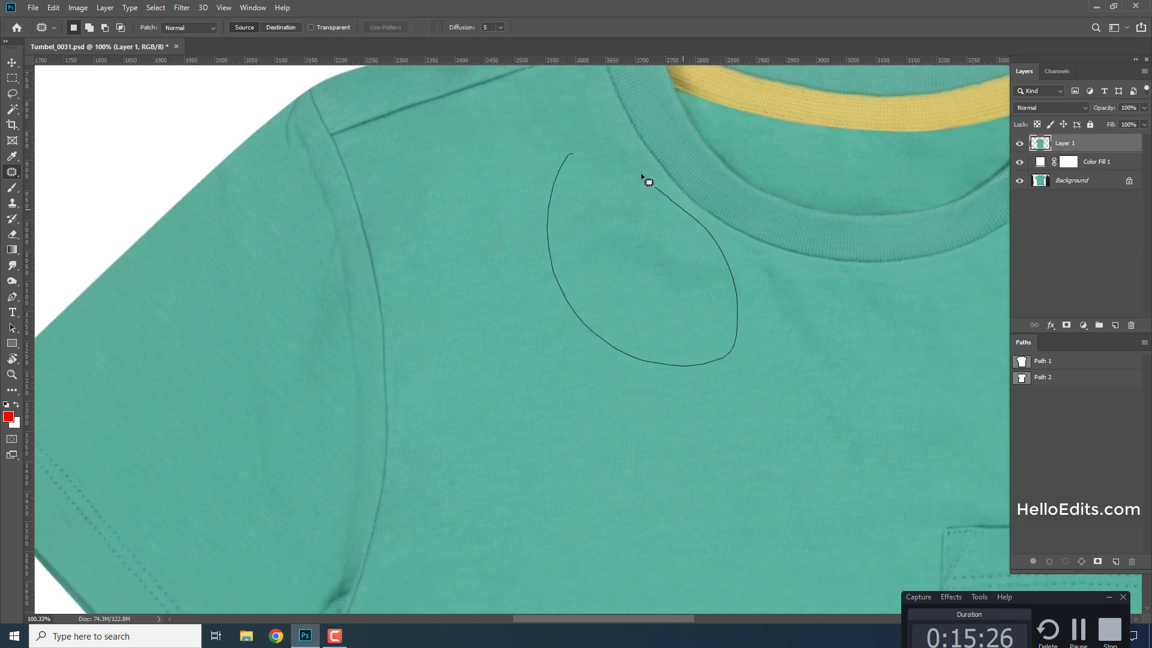
drag(648, 182, 648, 182)
key(ctrl+d)
drag(674, 336, 598, 265)
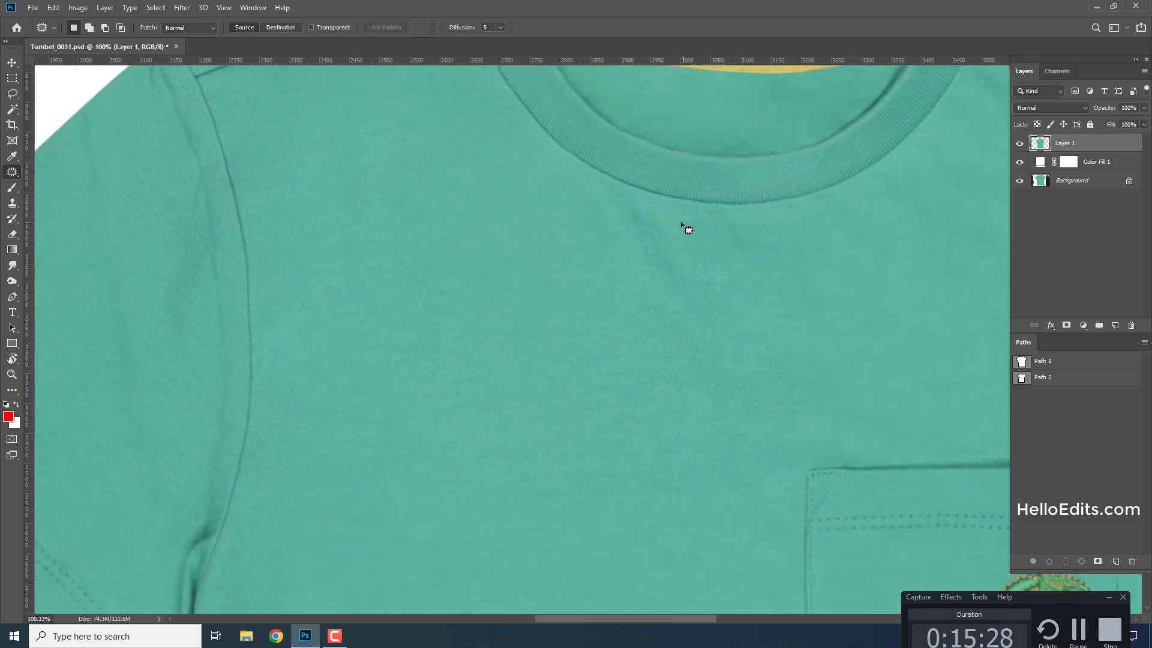
mouse_move(608, 188)
mouse_down()
mouse_move(756, 330)
mouse_move(643, 327)
mouse_up()
key(ctrl+d)
Patch the wrinkle below the right side of the collar.
mouse_move(771, 232)
mouse_down()
mouse_move(785, 322)
mouse_move(643, 339)
mouse_up()
scroll(568, 255, down, 3)
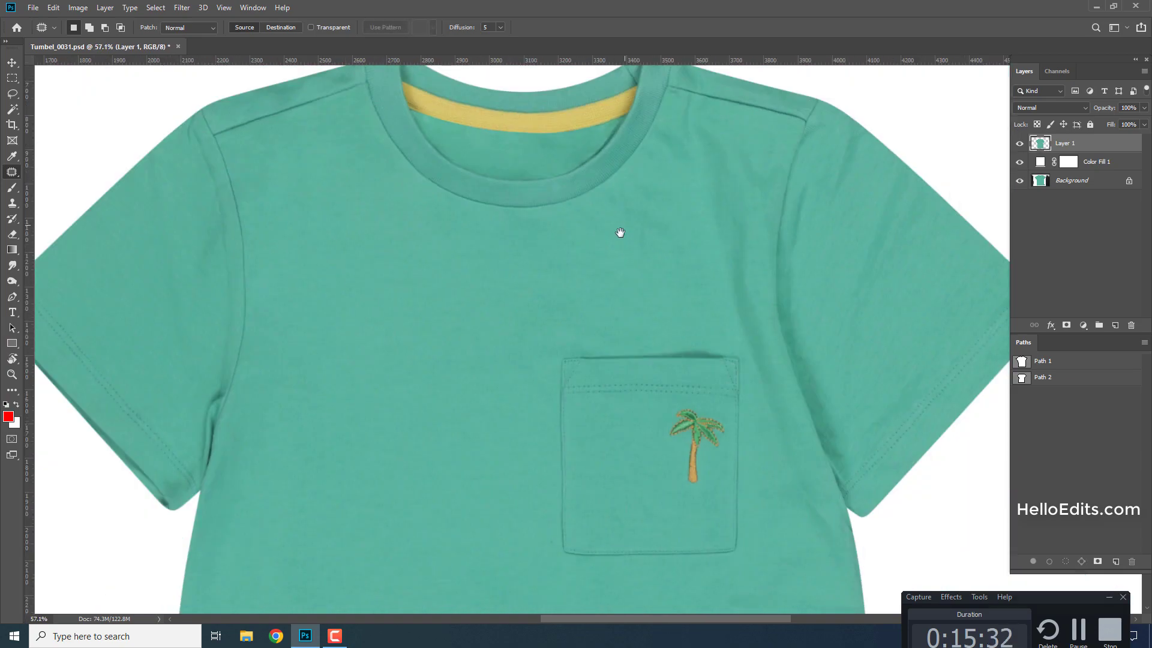
scroll(658, 154, up, 2)
drag(662, 138, 573, 325)
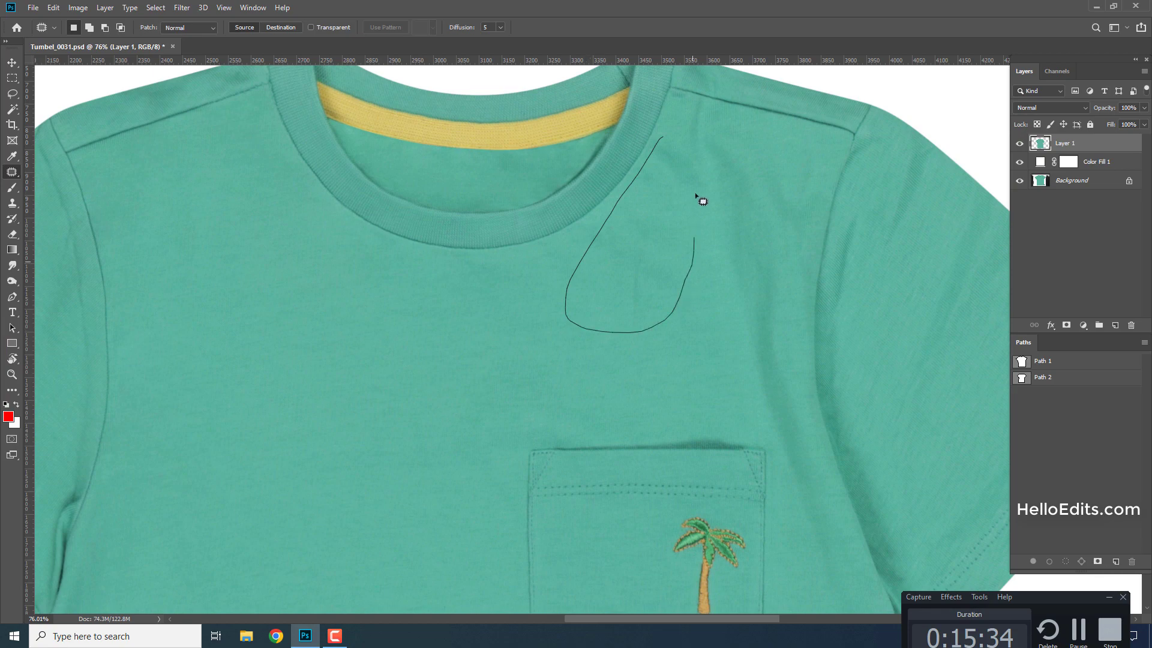
drag(669, 147, 663, 139)
drag(606, 282, 408, 360)
key(ctrl+d)
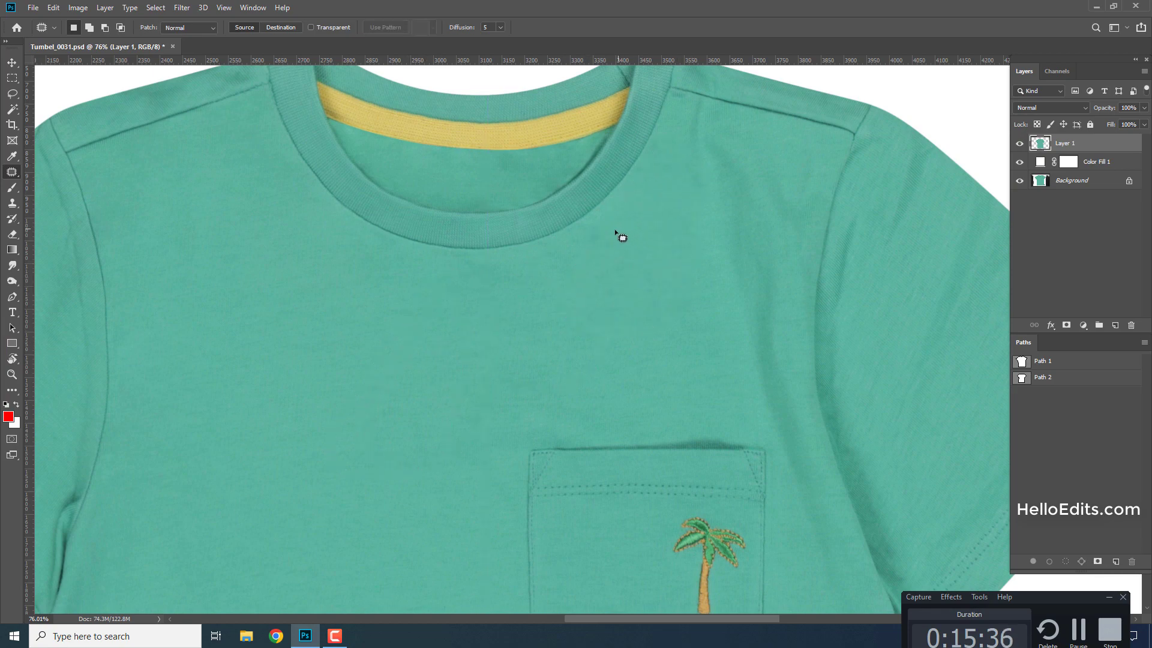
Patch away the dark seam marks and the mark on the lower body.
mouse_move(538, 255)
mouse_down()
mouse_move(604, 256)
mouse_move(557, 318)
mouse_up()
key(ctrl+d)
mouse_move(455, 277)
mouse_down()
mouse_move(474, 270)
mouse_move(609, 348)
mouse_up()
key(ctrl+d)
scroll(660, 300, down, 5)
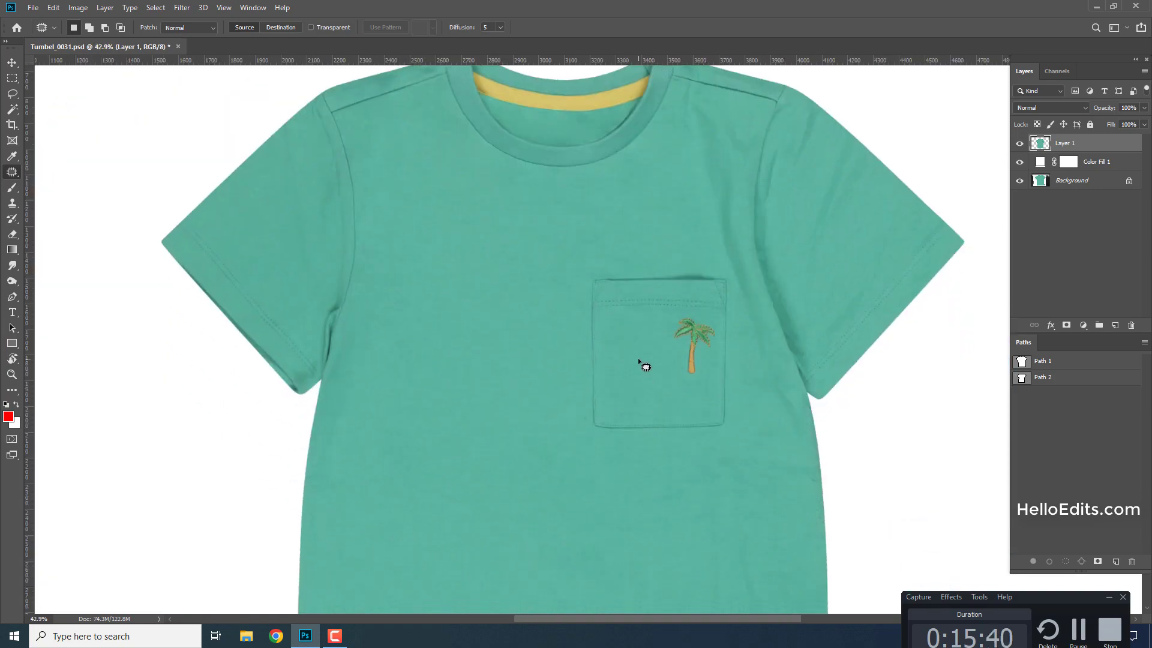
scroll(662, 425, down, 2)
scroll(663, 317, down, 3)
scroll(735, 412, down, 2)
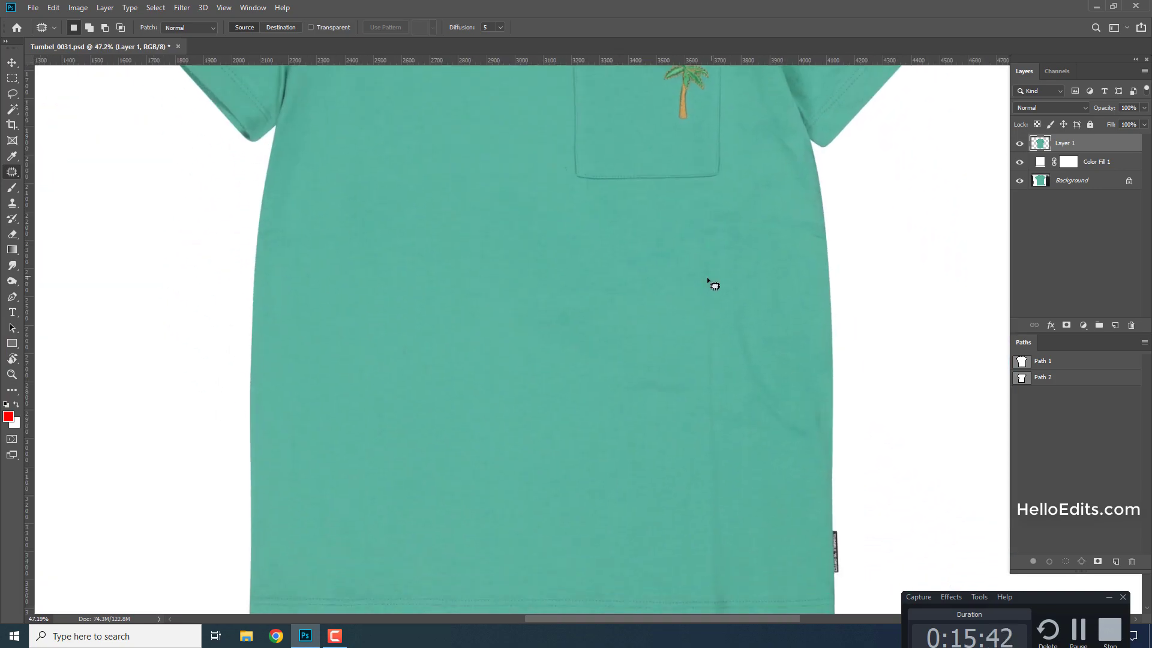
mouse_move(667, 433)
mouse_down()
mouse_move(658, 458)
mouse_move(694, 460)
mouse_move(666, 373)
mouse_up()
key(ctrl+d)
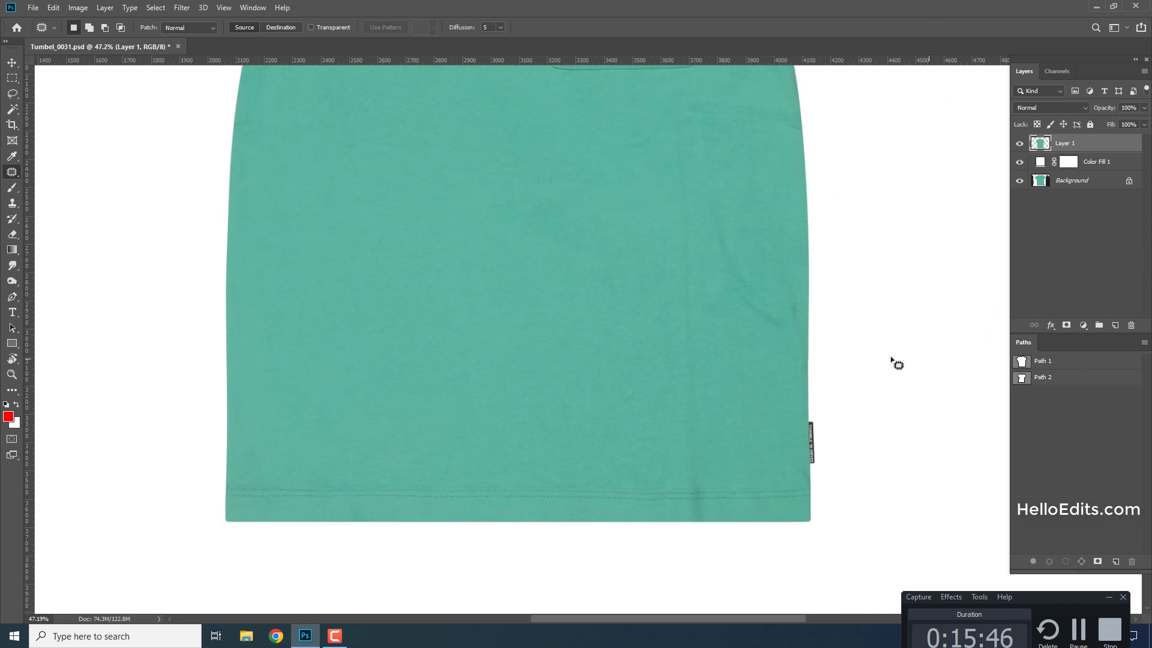
Patch the creases along the right side seam and the long vertical crease on the lower right body.
scroll(706, 280, up, 2)
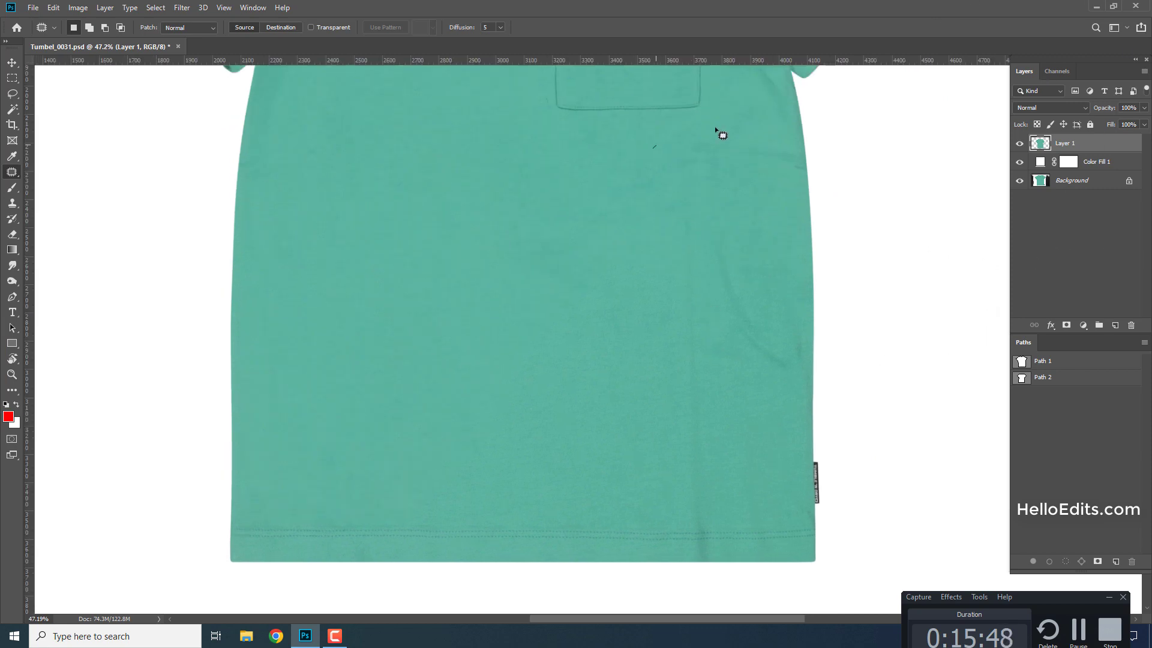
drag(803, 163, 693, 177)
key(ctrl+d)
key(ctrl+d)
drag(521, 295, 561, 347)
key(ctrl+d)
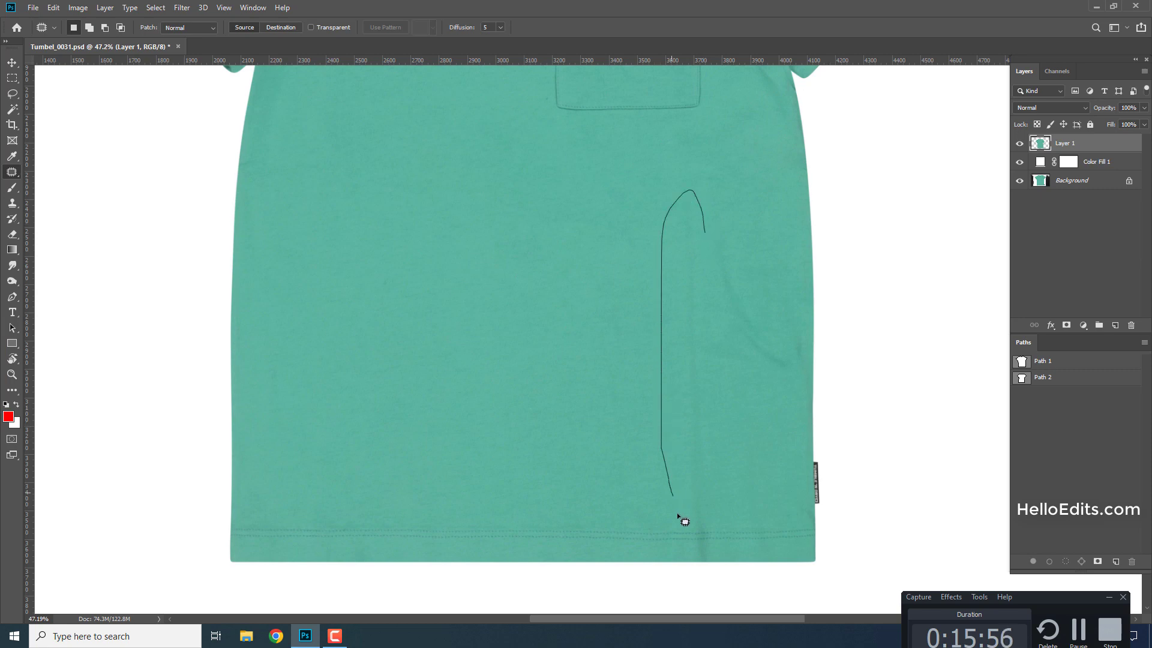
drag(684, 521, 708, 437)
key(ctrl+d)
Patch the crease below the right armpit and a mark near the right edge.
scroll(755, 263, up, 2)
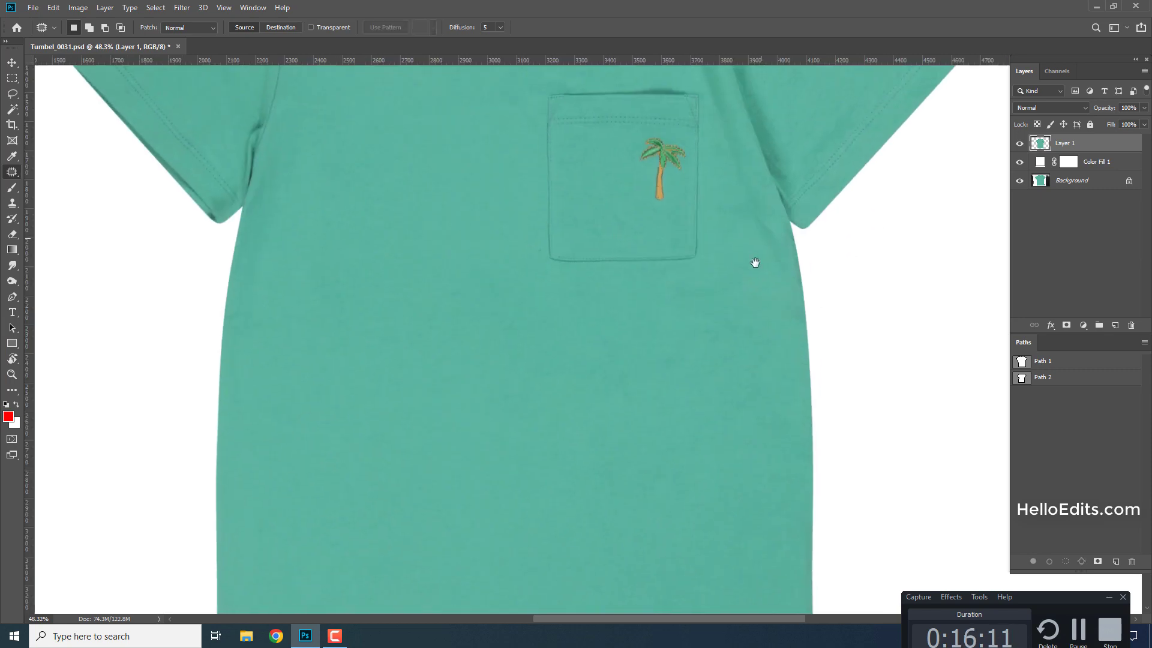
scroll(756, 263, up, 2)
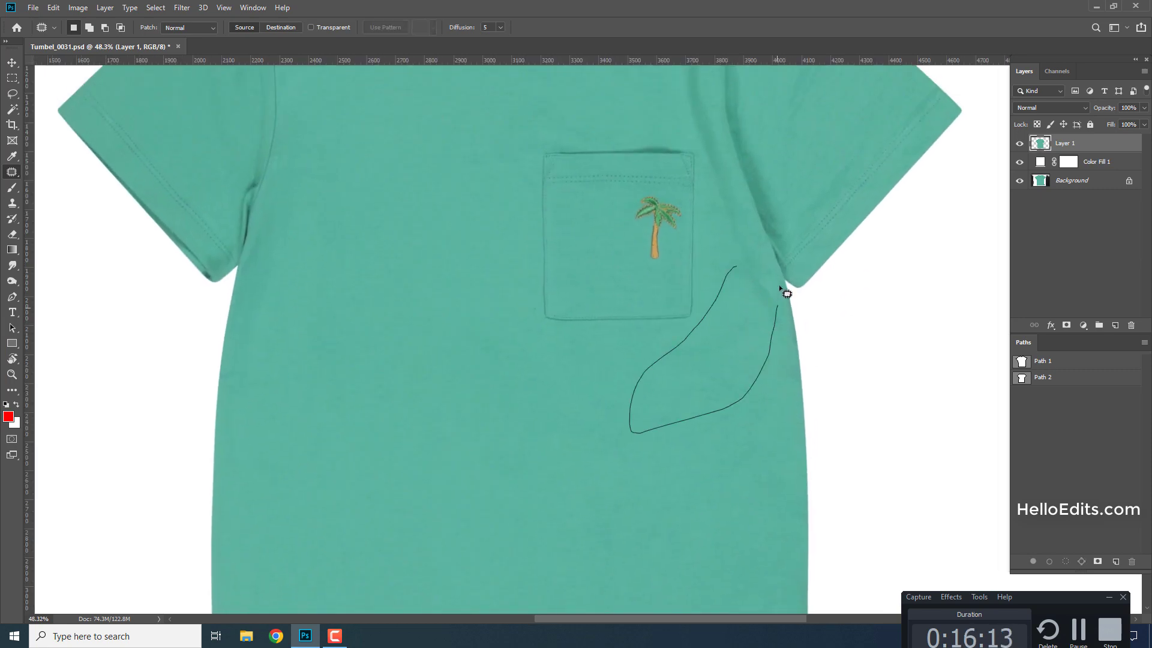
drag(744, 246, 755, 240)
key(ctrl+d)
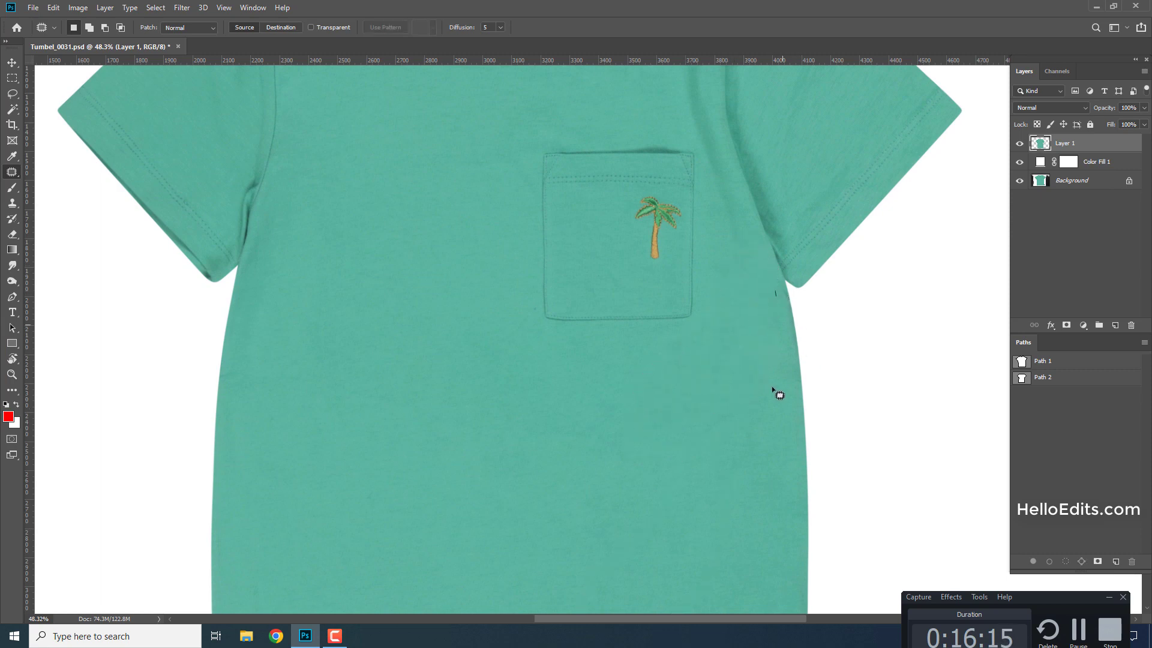
drag(778, 394, 738, 487)
key(ctrl+d)
scroll(792, 402, up, 5)
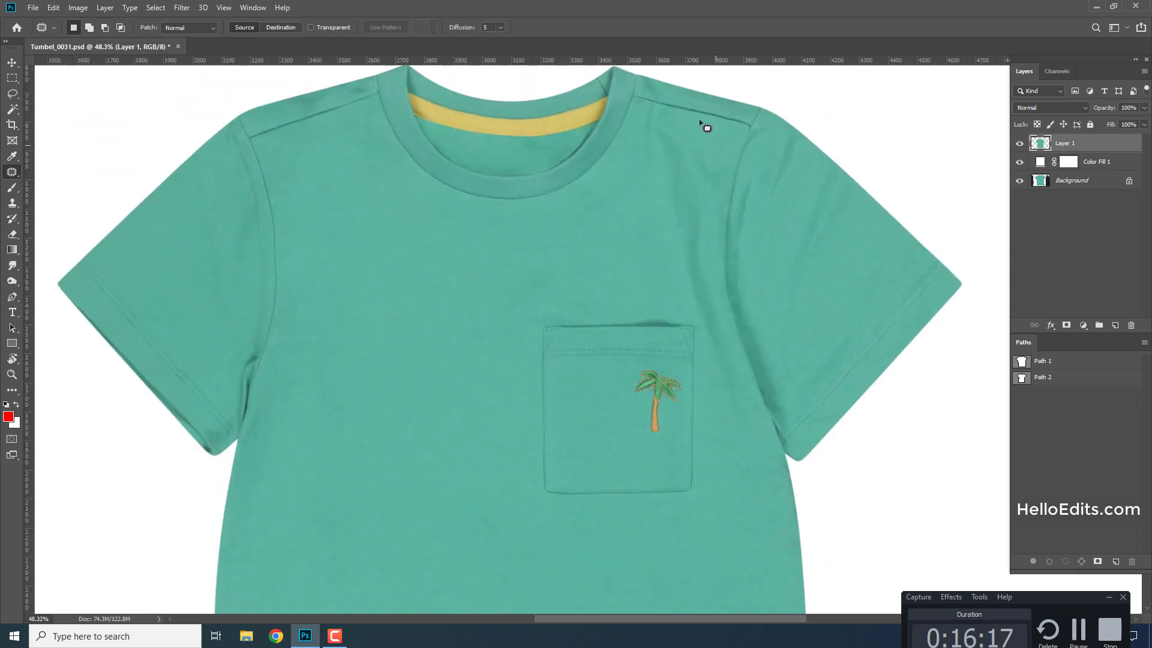
scroll(706, 127, up, 3)
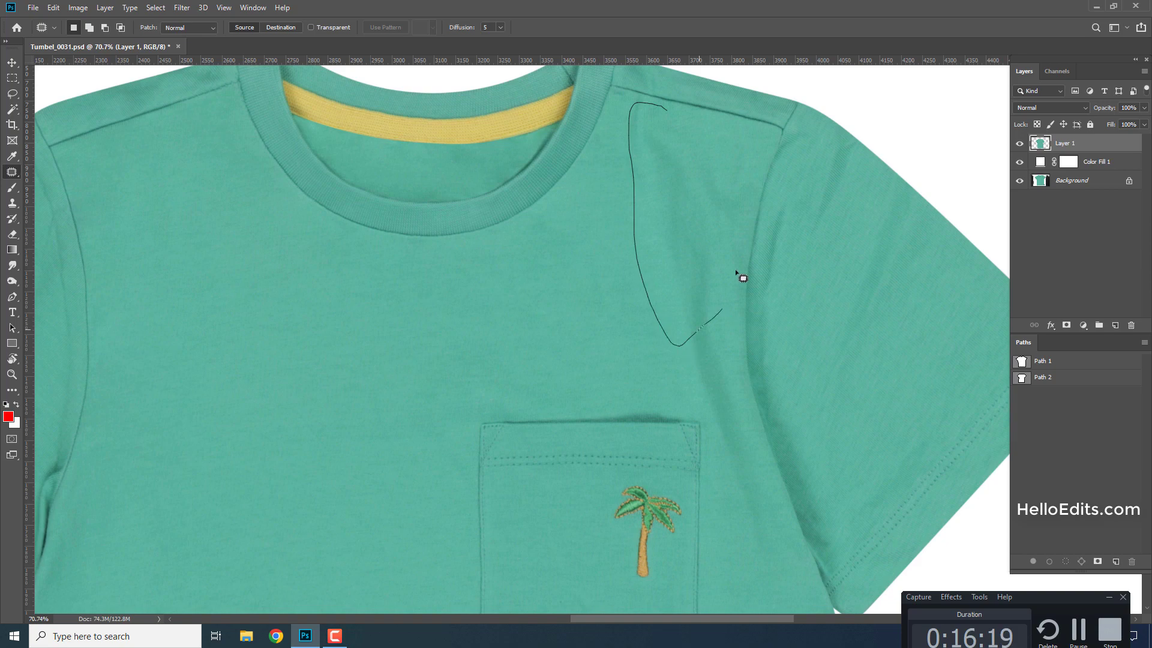
Patch the crease beside the right of the collar onto clean fabric.
drag(757, 155, 666, 109)
drag(689, 228, 446, 363)
key(ctrl+d)
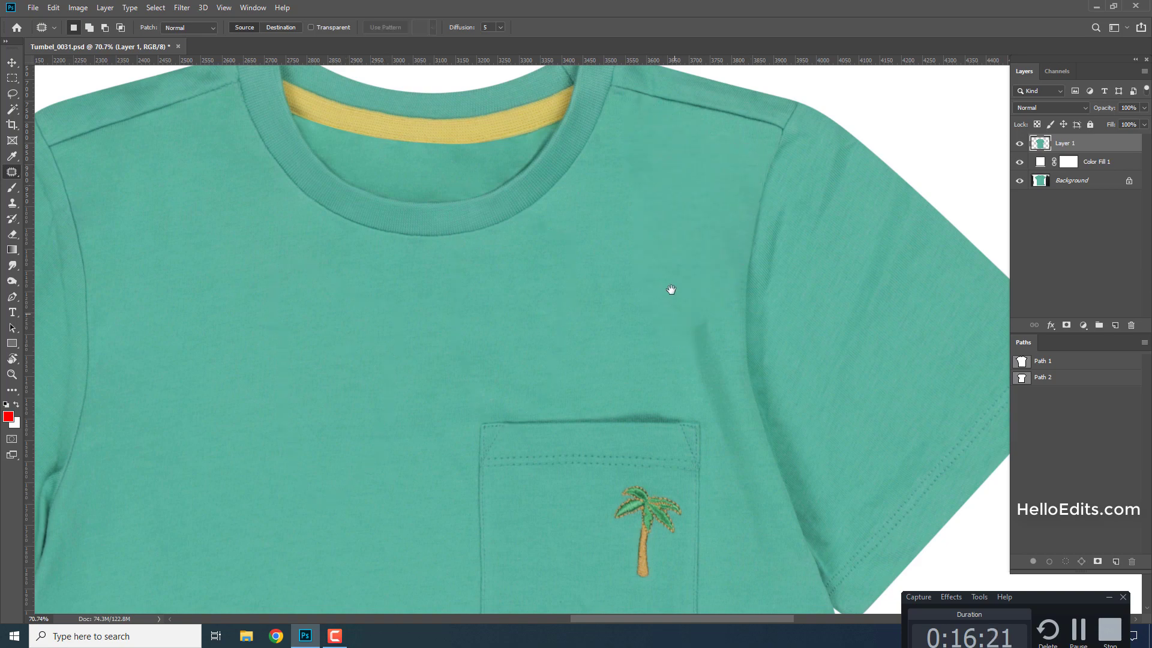
drag(699, 303, 673, 217)
key(Escape)
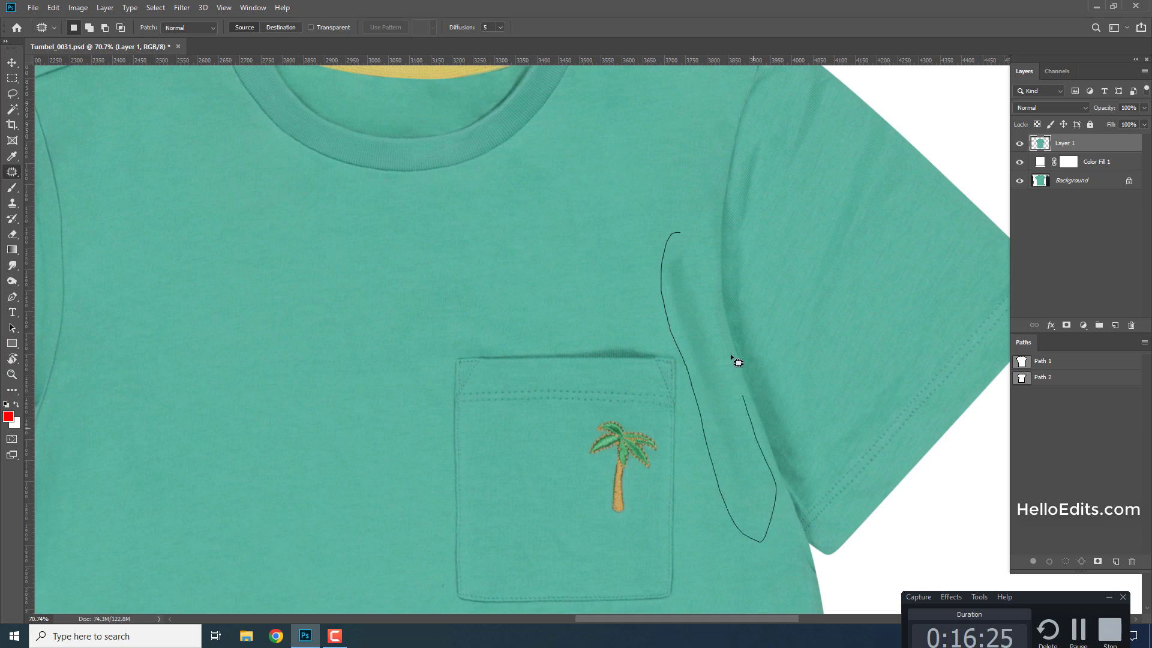
Patch the creases along the right armhole seam and the upper right sleeve.
drag(730, 355, 700, 312)
scroll(740, 398, down, 3)
key(ctrl+d)
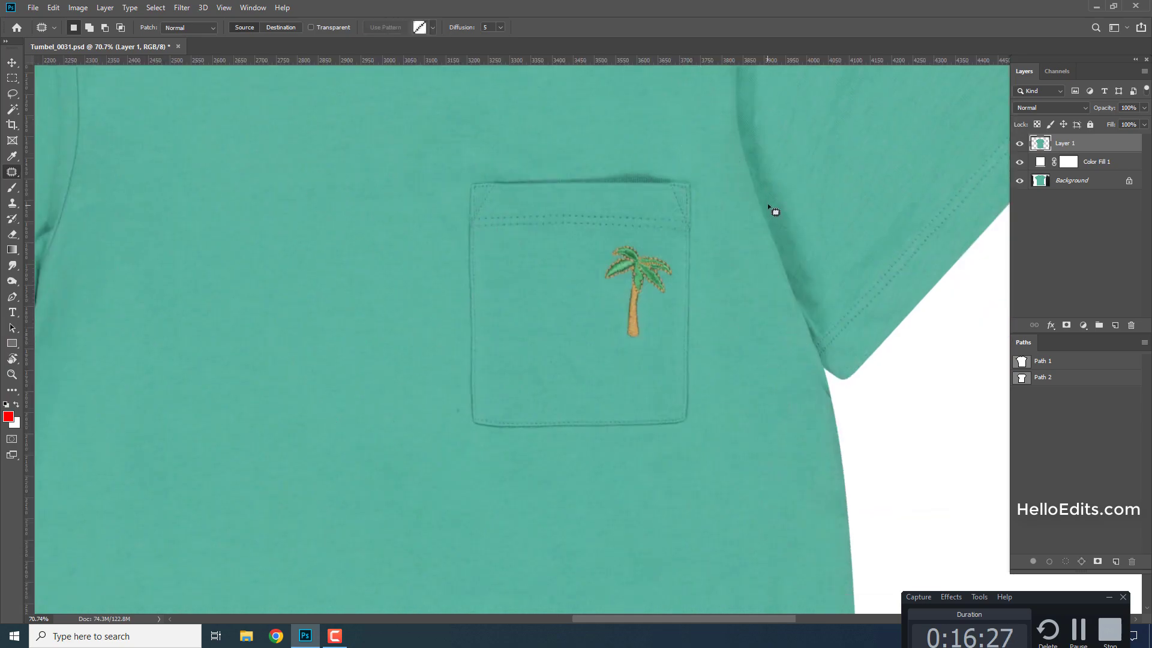
scroll(678, 385, down, 2)
scroll(714, 268, up, 2)
scroll(790, 297, up, 2)
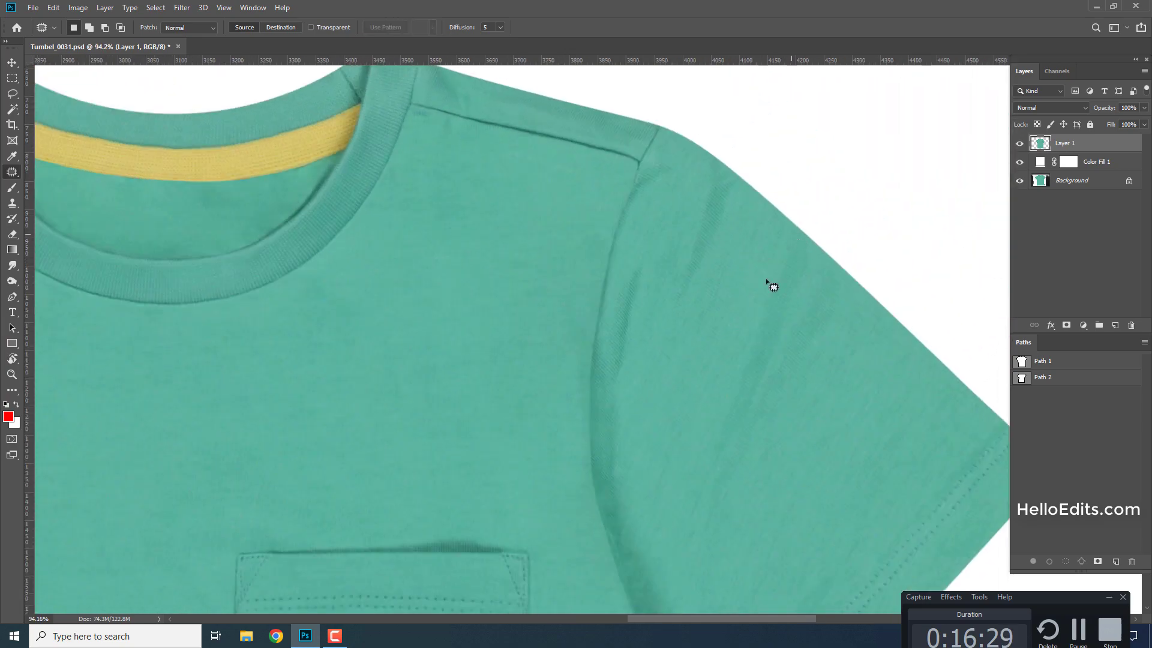
drag(758, 483, 830, 259)
scroll(694, 264, down, 1)
scroll(694, 264, right, 2)
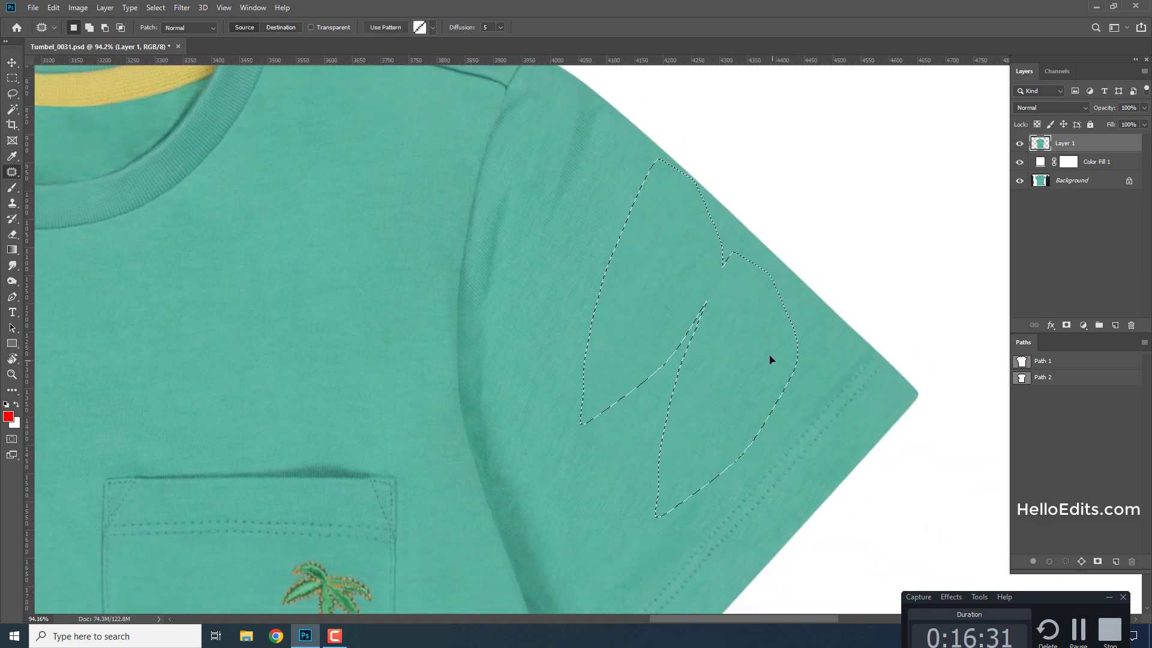
key(ctrl+d)
scroll(600, 174, up, 1)
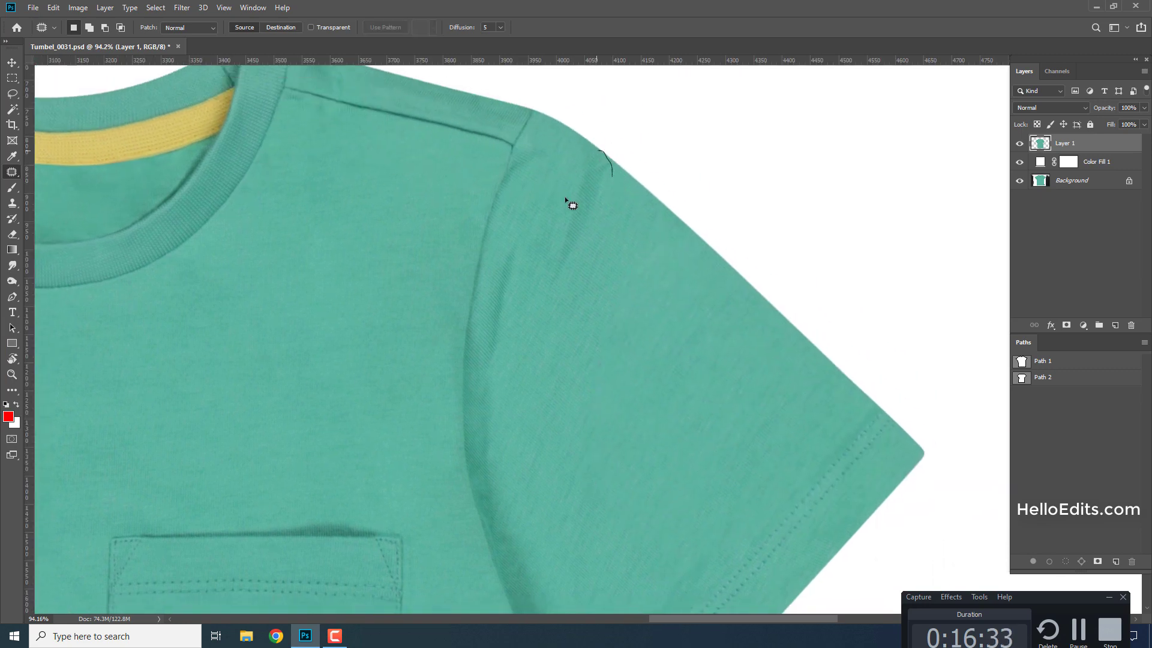
Patch the wrinkles near the right shoulder seam.
drag(565, 200, 598, 214)
scroll(570, 342, down, 2)
drag(539, 145, 520, 191)
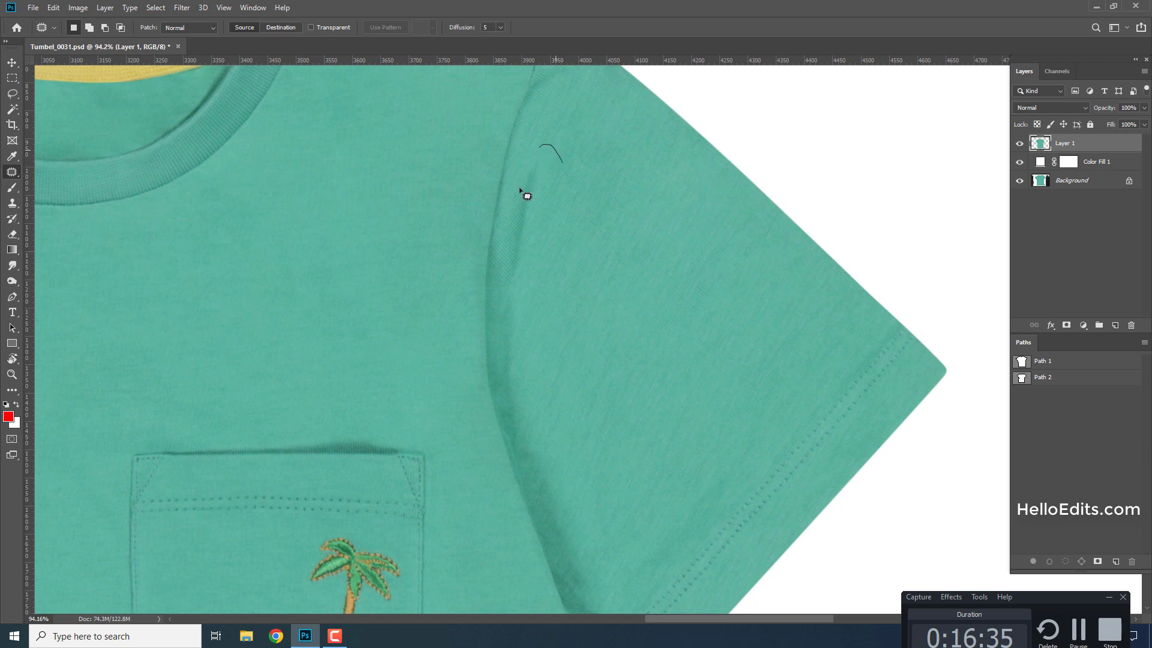
drag(543, 246, 552, 198)
key(ctrl+d)
scroll(560, 286, down, 2)
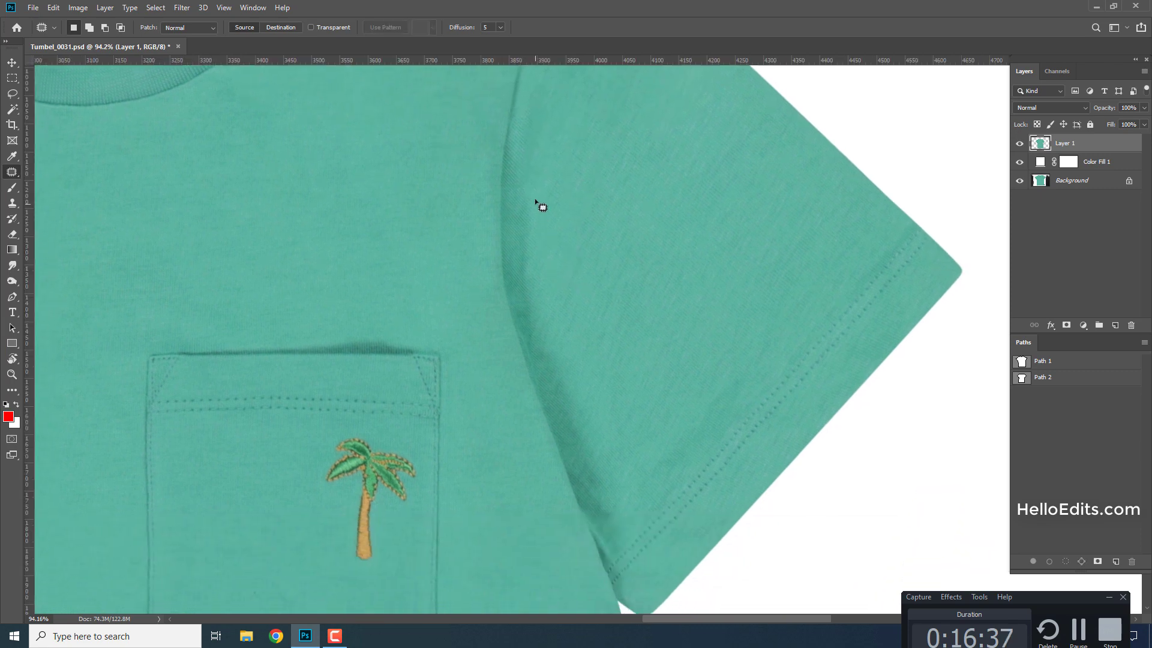
drag(532, 250, 543, 198)
key(ctrl+d)
scroll(606, 300, down, 2)
scroll(608, 316, down, 2)
scroll(612, 440, up, 2)
scroll(596, 418, up, 2)
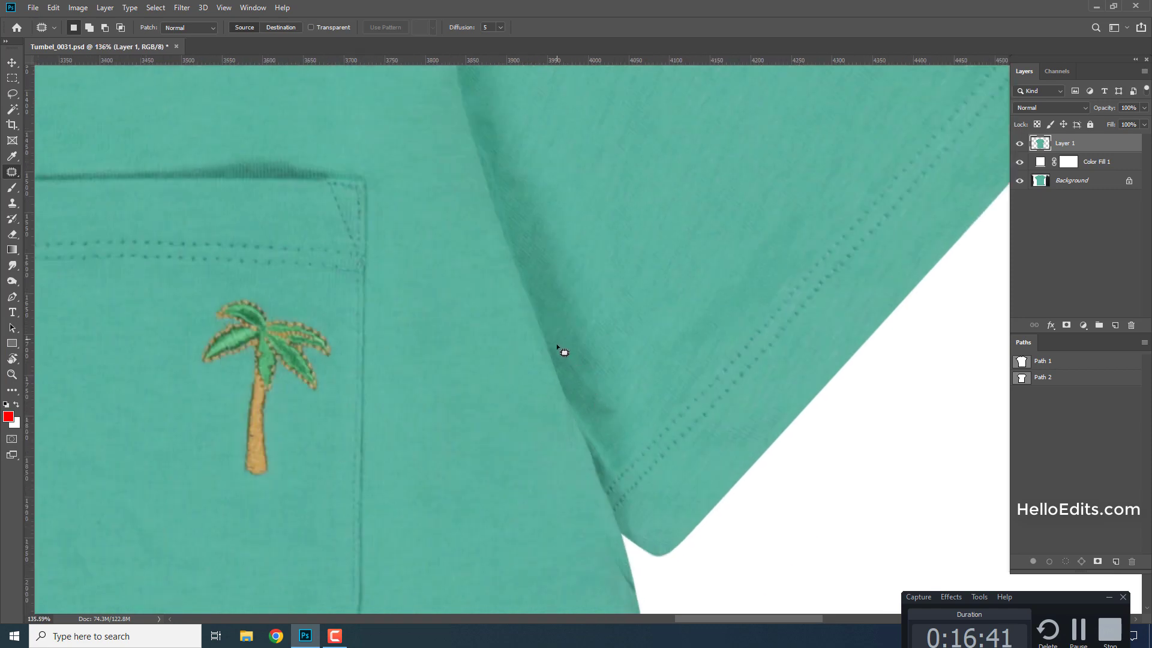
Clone-stamp clean fabric over the dark sleeve fold shadow beside the pocket, then return to the Patch tool.
key(ctrl+d)
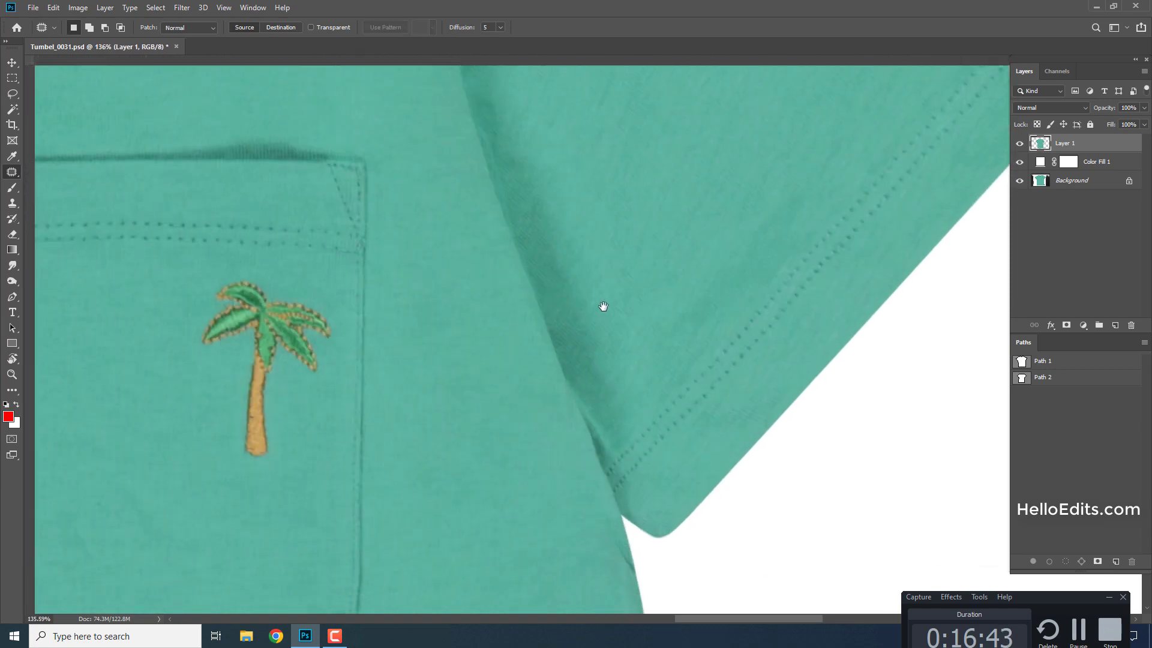
scroll(602, 306, down, 1)
key(s)
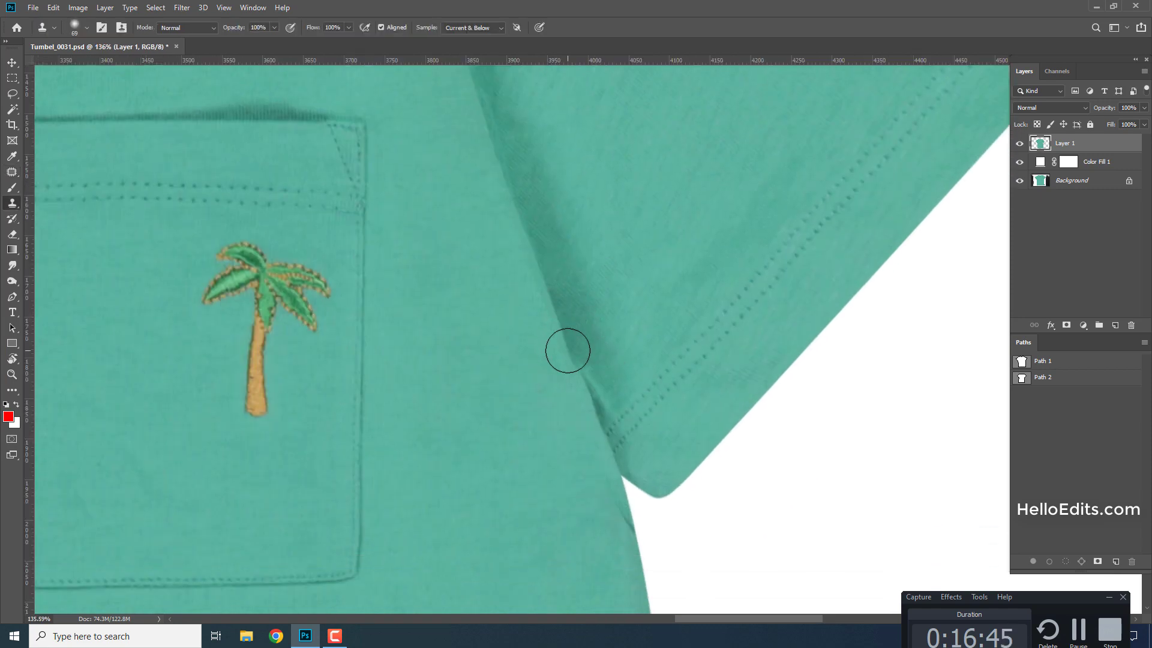
drag(570, 351, 585, 373)
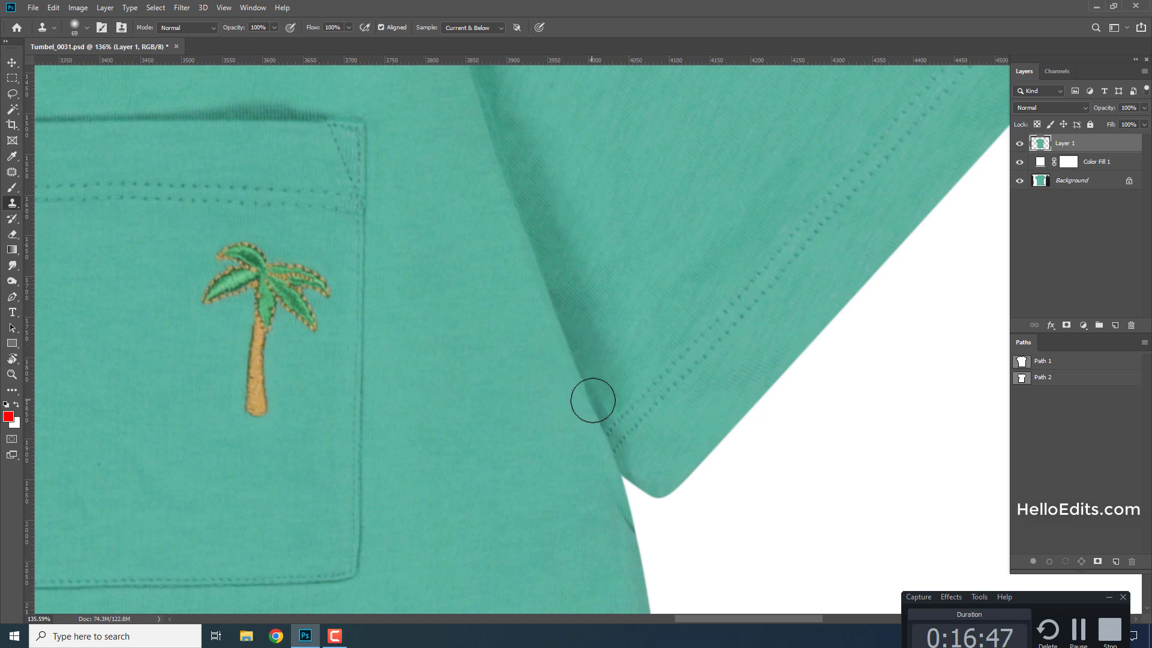
scroll(719, 286, down, 5)
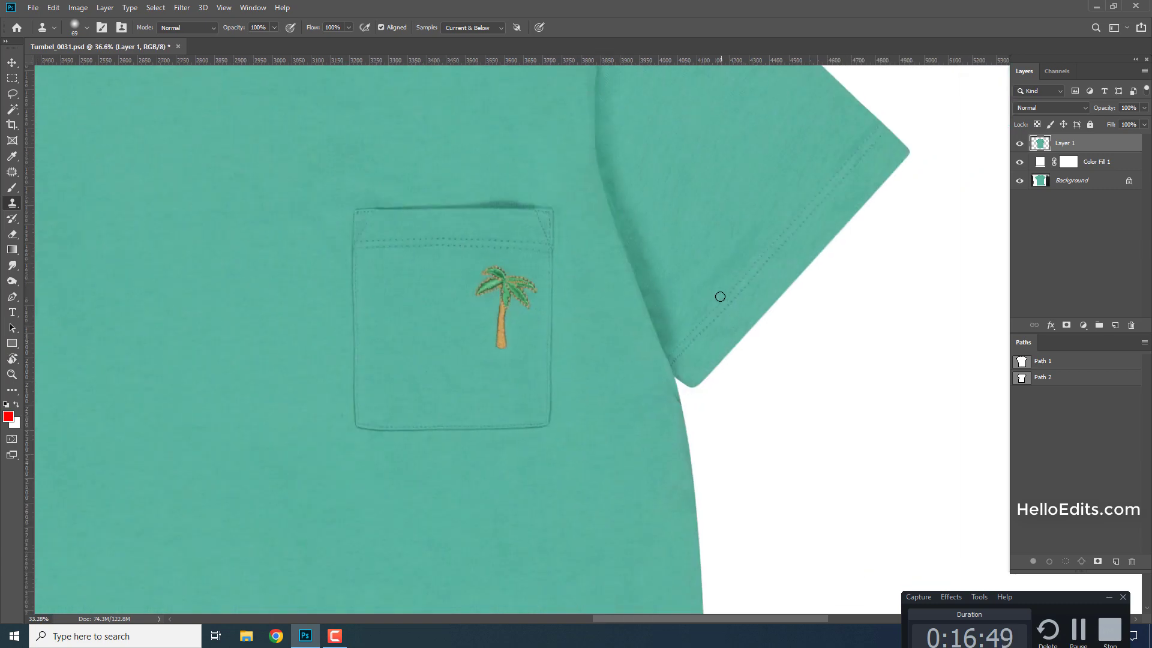
scroll(720, 296, down, 3)
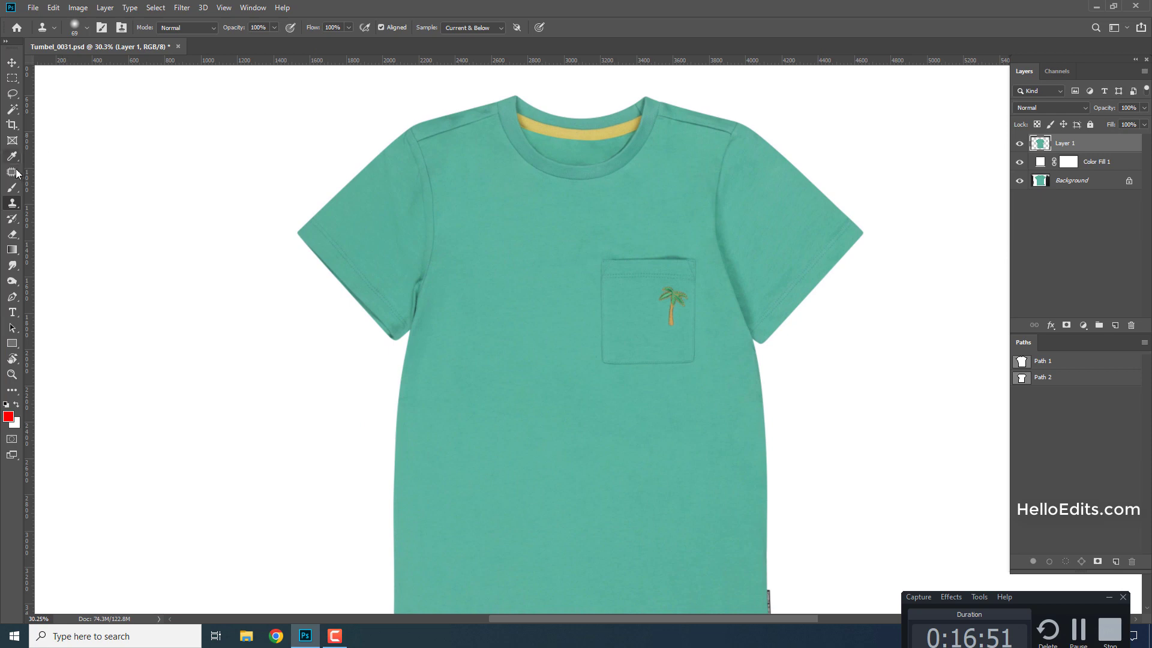
key(j)
right_click(379, 240)
Patch two wrinkles on the left sleeve.
click(419, 181)
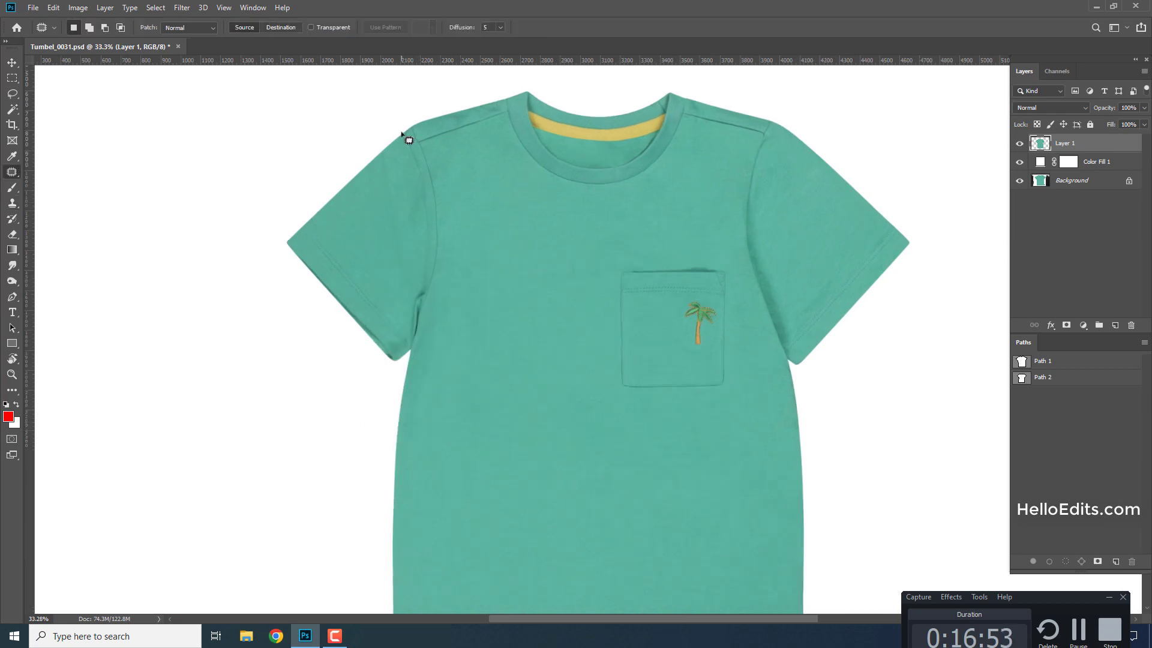
scroll(375, 156, up, 5)
drag(380, 215, 352, 247)
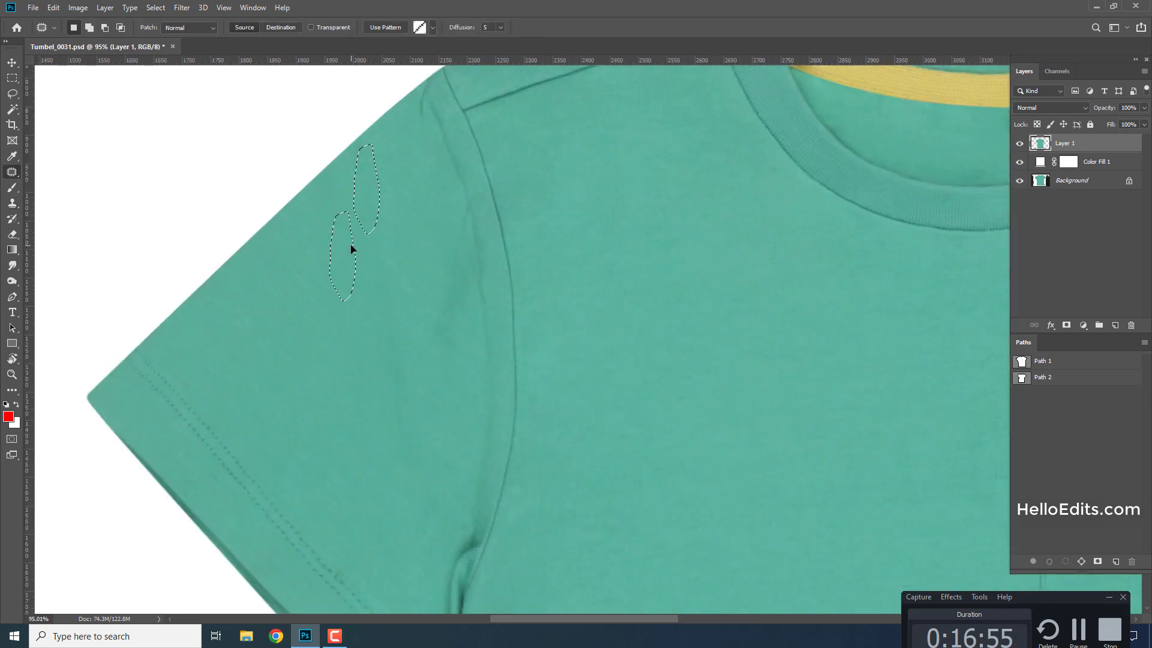
key(ctrl+d)
mouse_move(354, 199)
mouse_down()
mouse_move(383, 233)
mouse_move(415, 467)
mouse_up()
key(ctrl+d)
key(ctrl+d)
scroll(446, 196, down, 2)
key(ctrl+d)
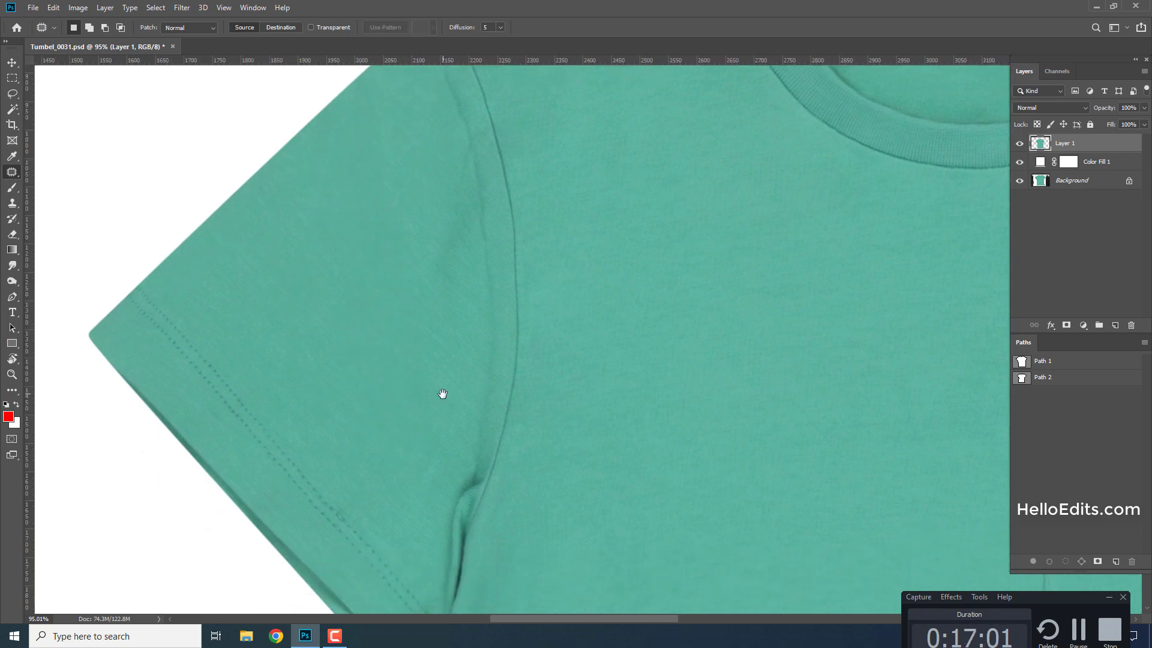
Patch the creases near the armhole seam, the left shoulder and along the sleeve seam.
scroll(443, 360, down, 3)
drag(396, 347, 378, 359)
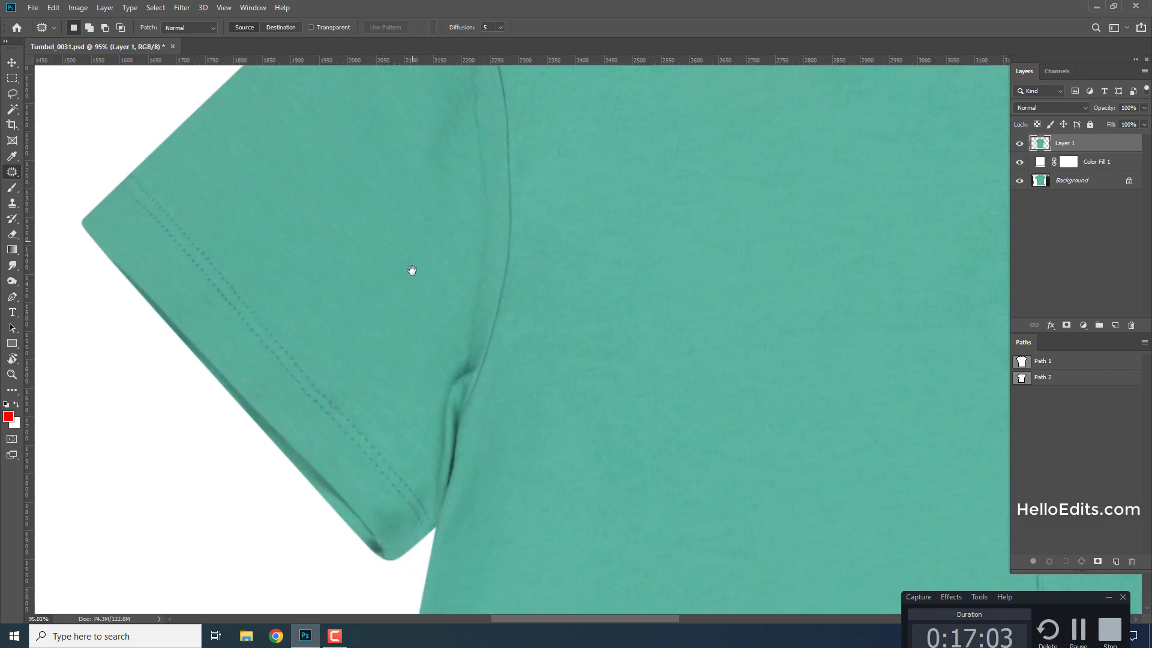
scroll(412, 271, up, 4)
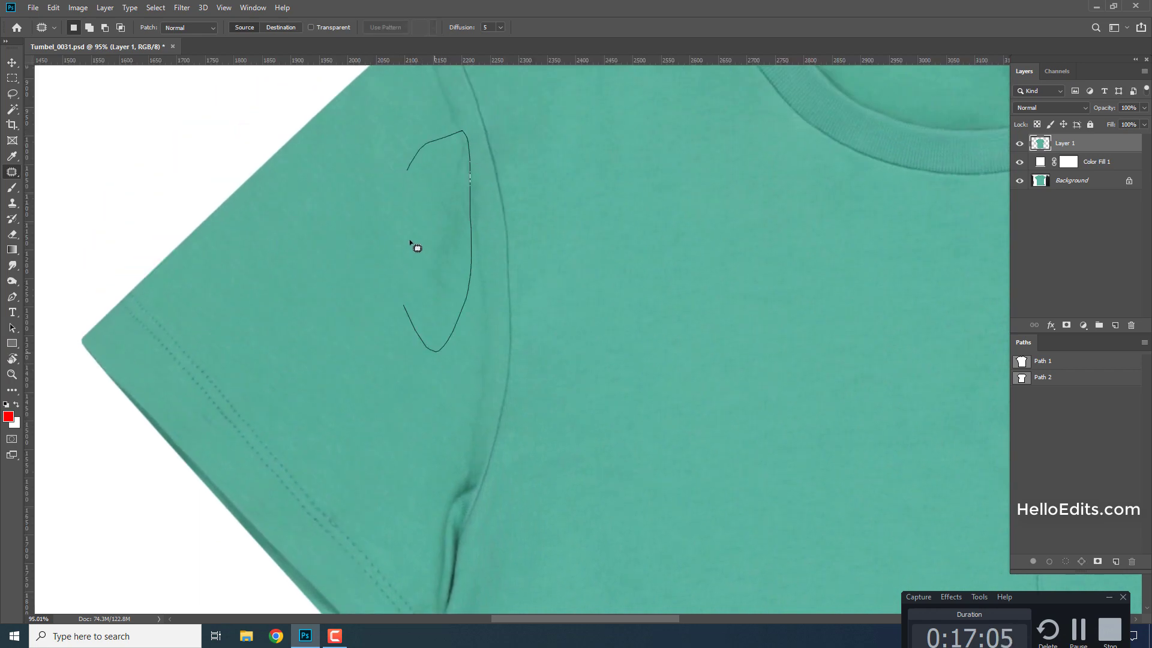
drag(411, 241, 412, 261)
scroll(412, 260, up, 3)
drag(412, 135, 425, 108)
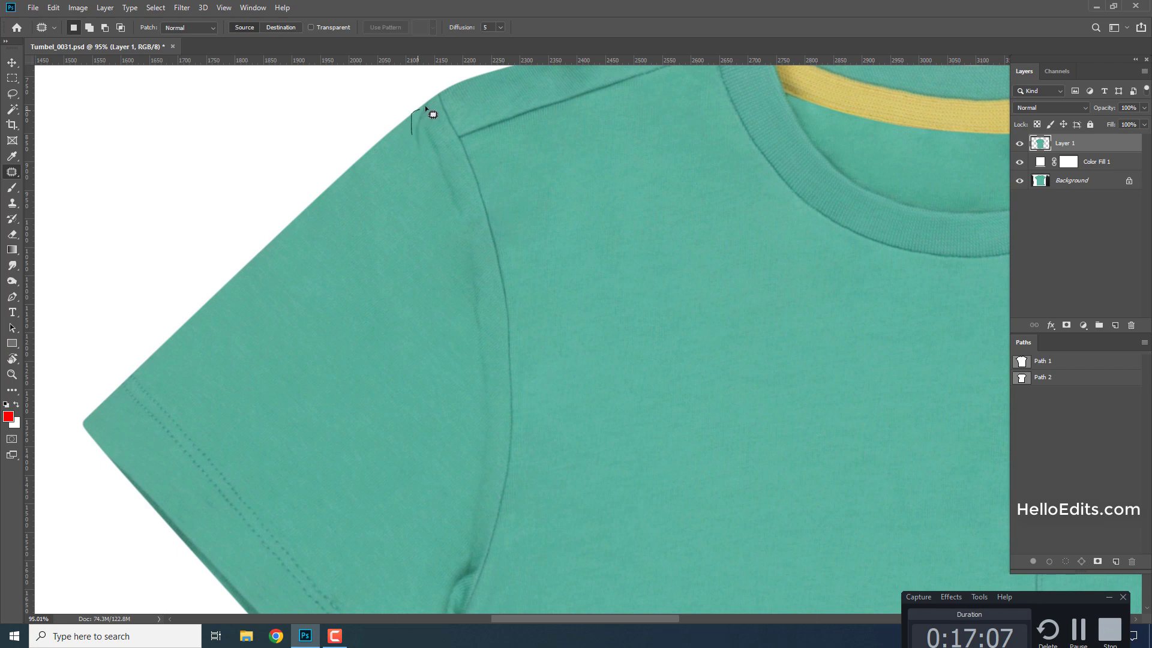
drag(432, 162, 403, 240)
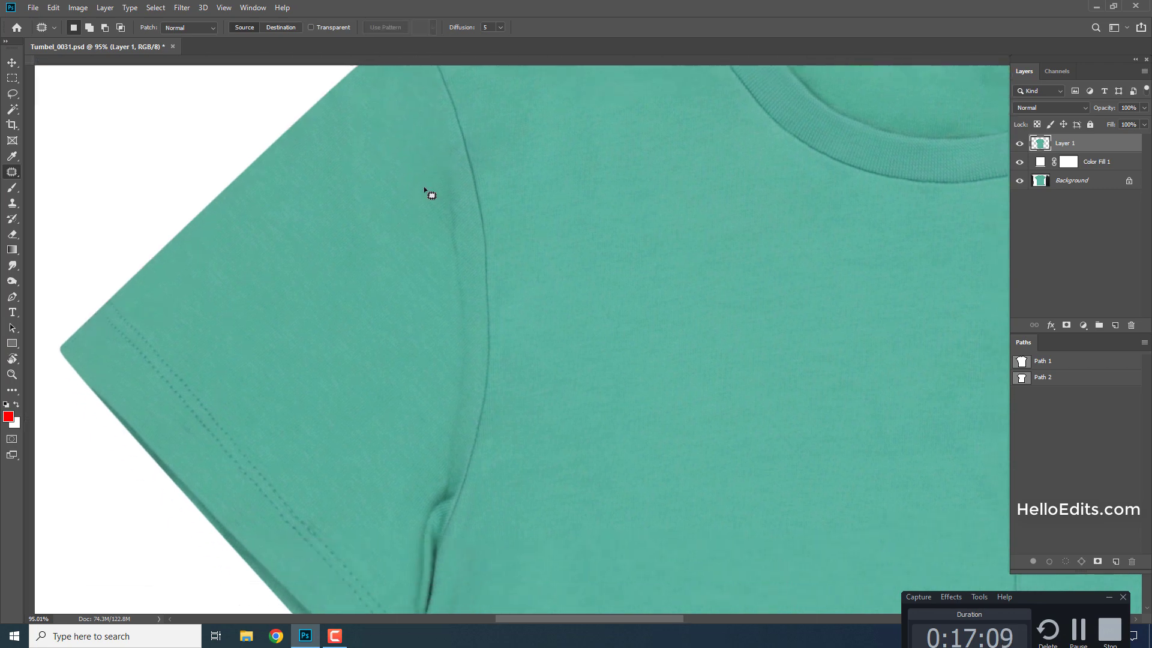
scroll(430, 192, down, 3)
mouse_move(453, 363)
mouse_down()
mouse_move(450, 380)
mouse_move(451, 360)
mouse_up()
scroll(435, 225, down, 3)
Sample clean fabric with the Clone Stamp and load the shirt outline as a selection.
key(s)
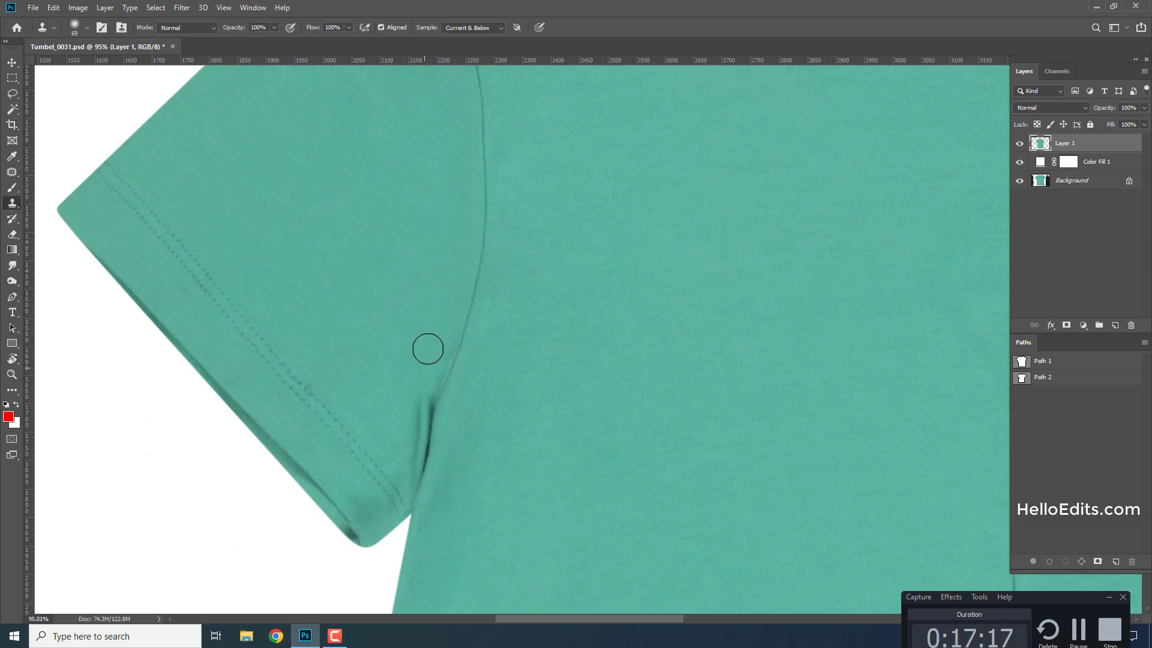
alt+click(415, 403)
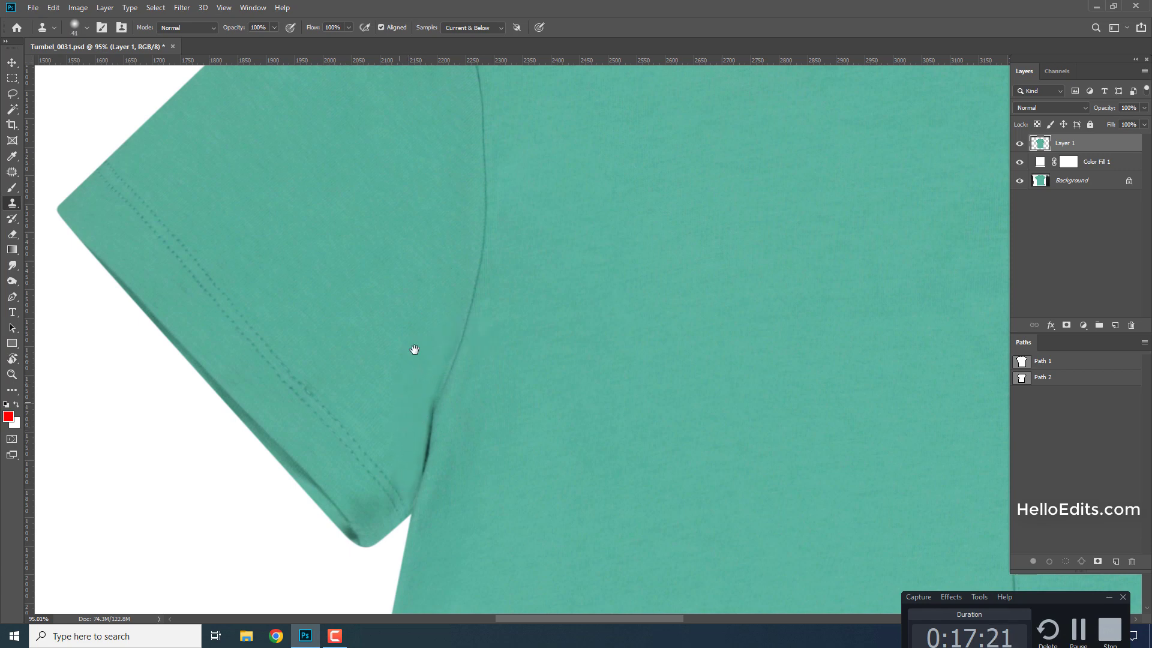
drag(414, 349, 459, 209)
click(1019, 163)
alt+scroll(581, 301, up, 3)
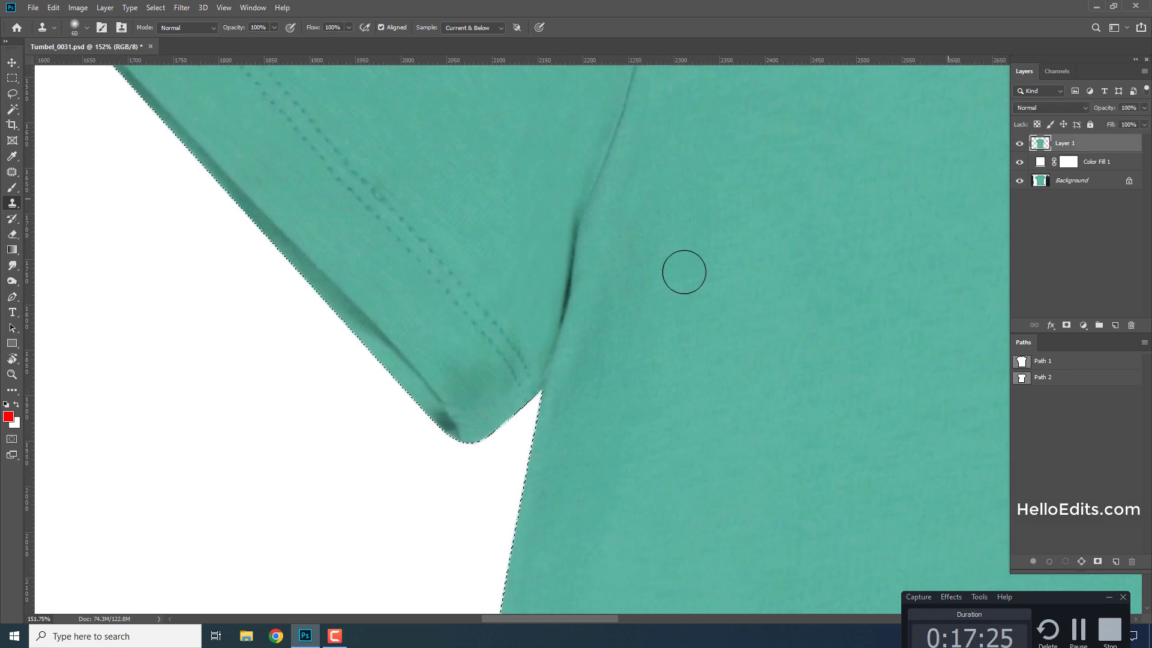
alt+scroll(450, 350, up, 1)
mouse_move(483, 336)
mouse_down()
mouse_move(474, 335)
mouse_move(533, 390)
mouse_move(532, 363)
mouse_move(547, 396)
mouse_move(478, 372)
mouse_up()
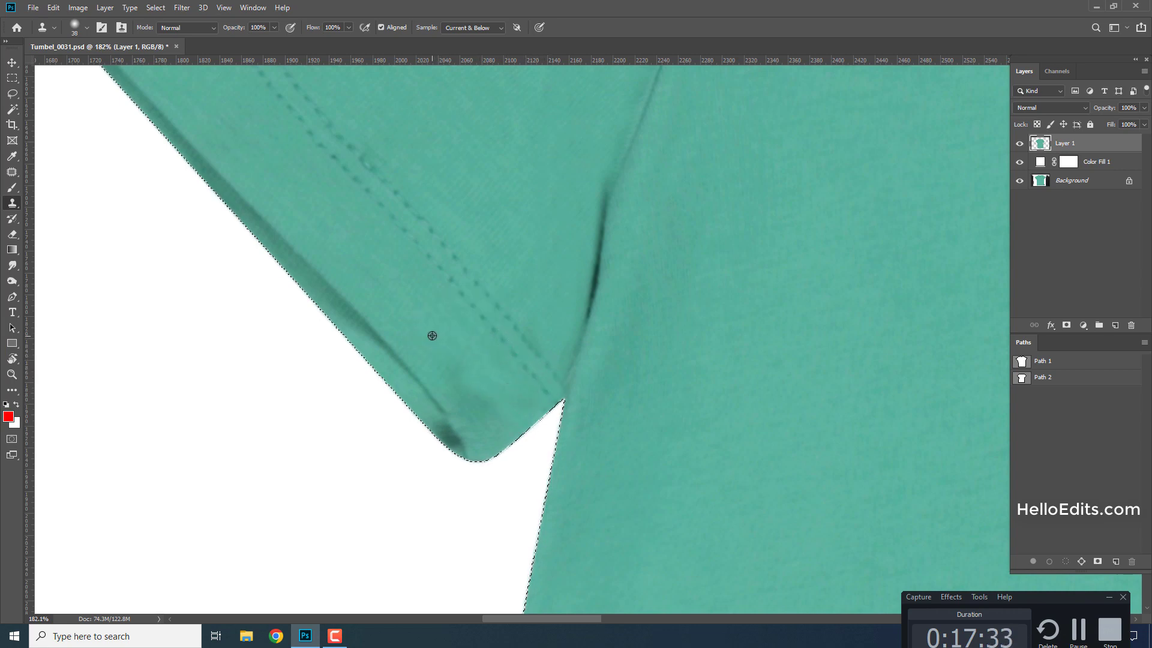
key(bracketright)
Clone away the dark shadows at the left sleeve's hem corner and underarm fold.
drag(432, 390, 470, 449)
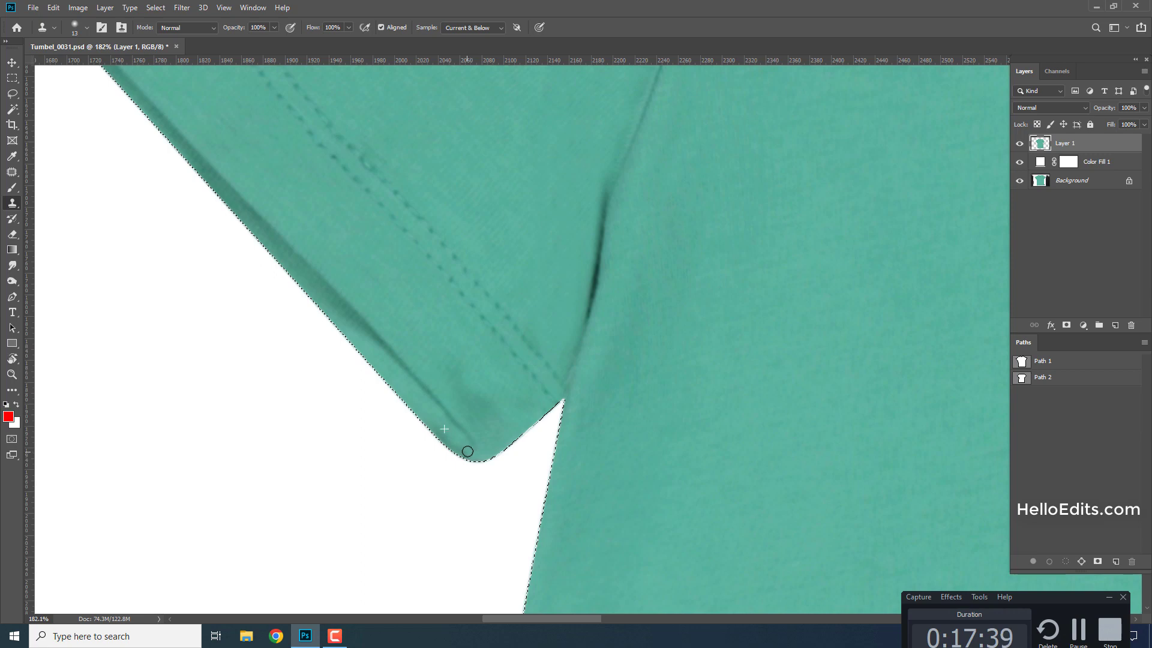
right_click(471, 394)
click(455, 332)
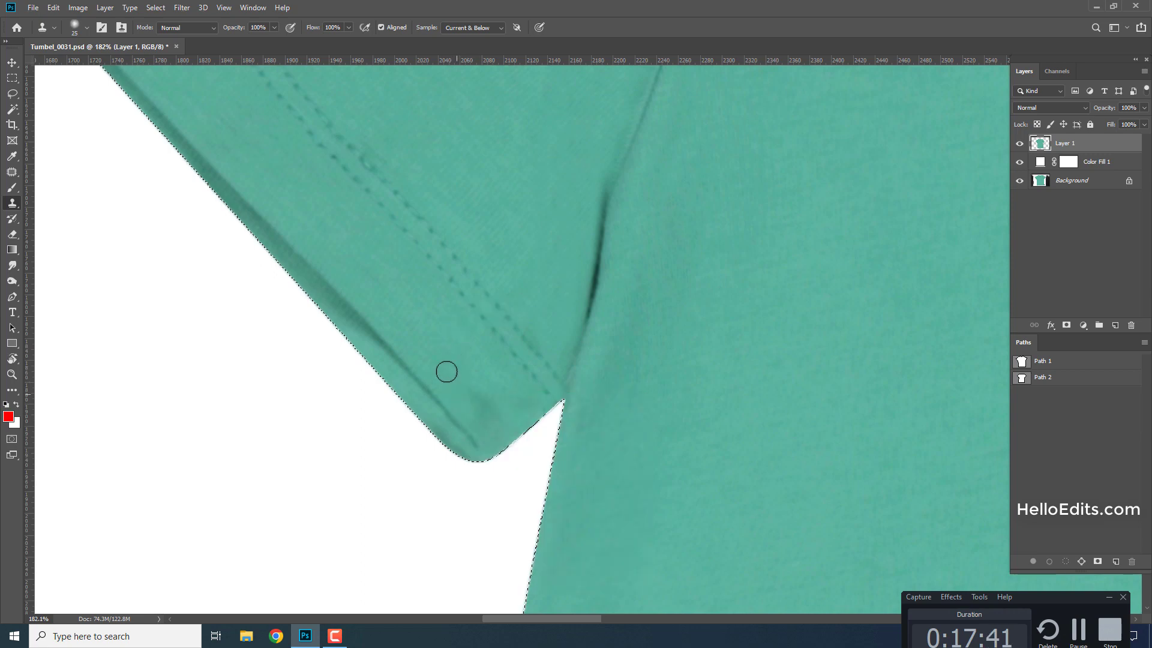
drag(486, 416, 502, 418)
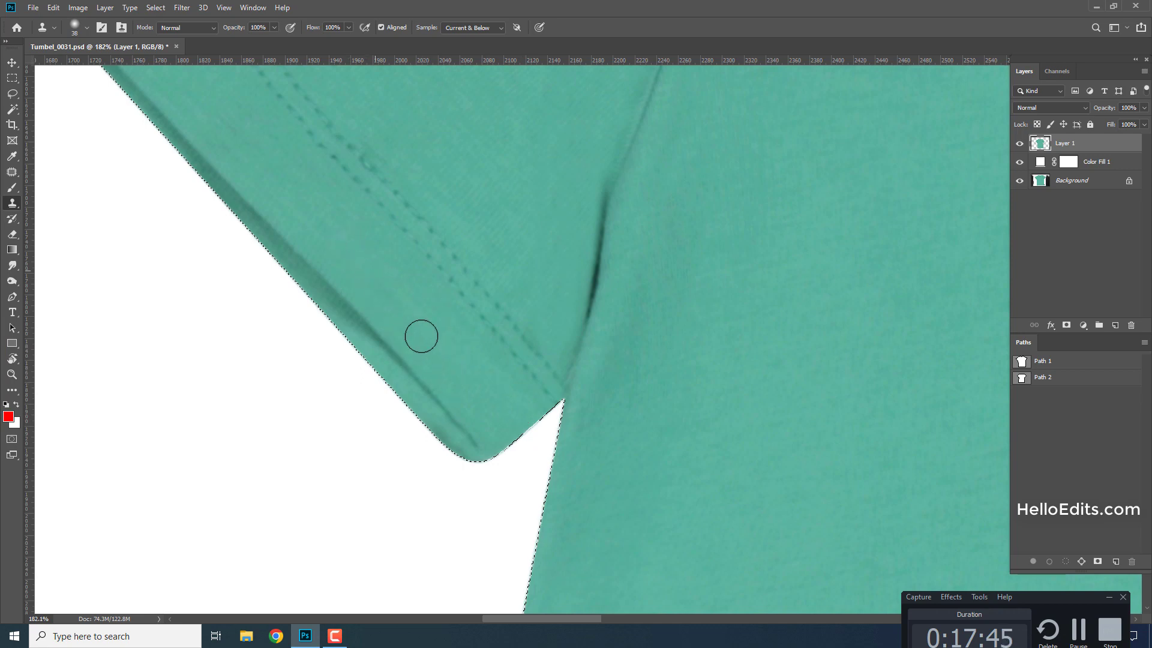
scroll(408, 176, down, 3)
scroll(535, 264, down, 2)
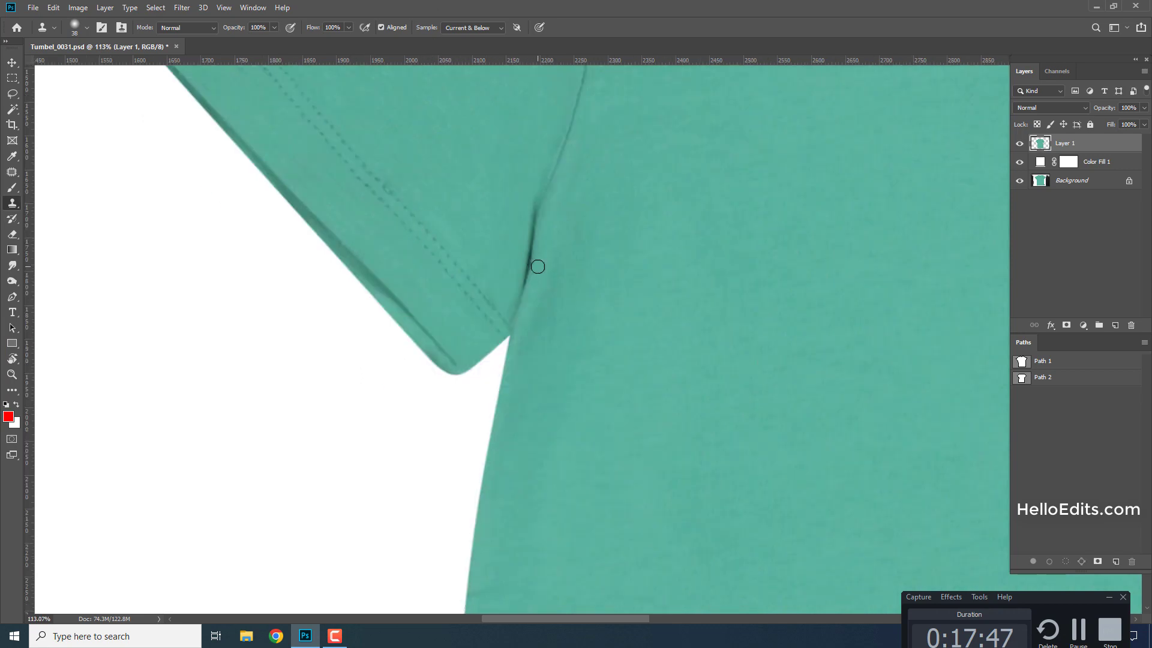
scroll(538, 268, down, 2)
scroll(627, 256, down, 3)
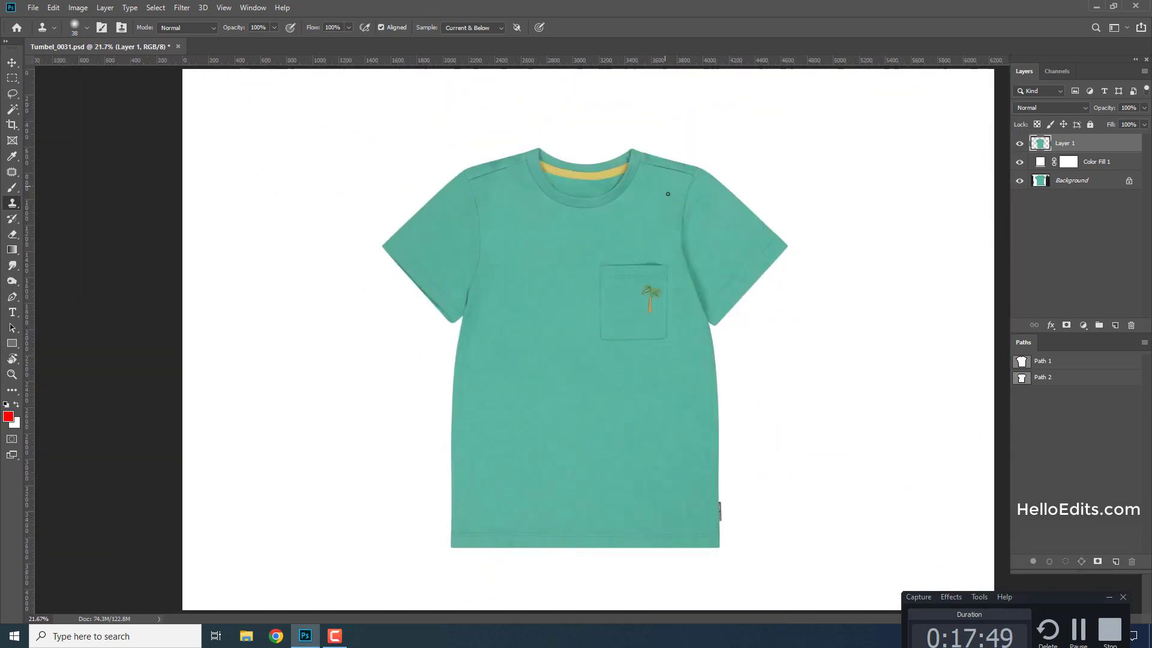
Save, reload the shirt selection, and clone over the discoloured left shoulder edge.
key(ctrl+s)
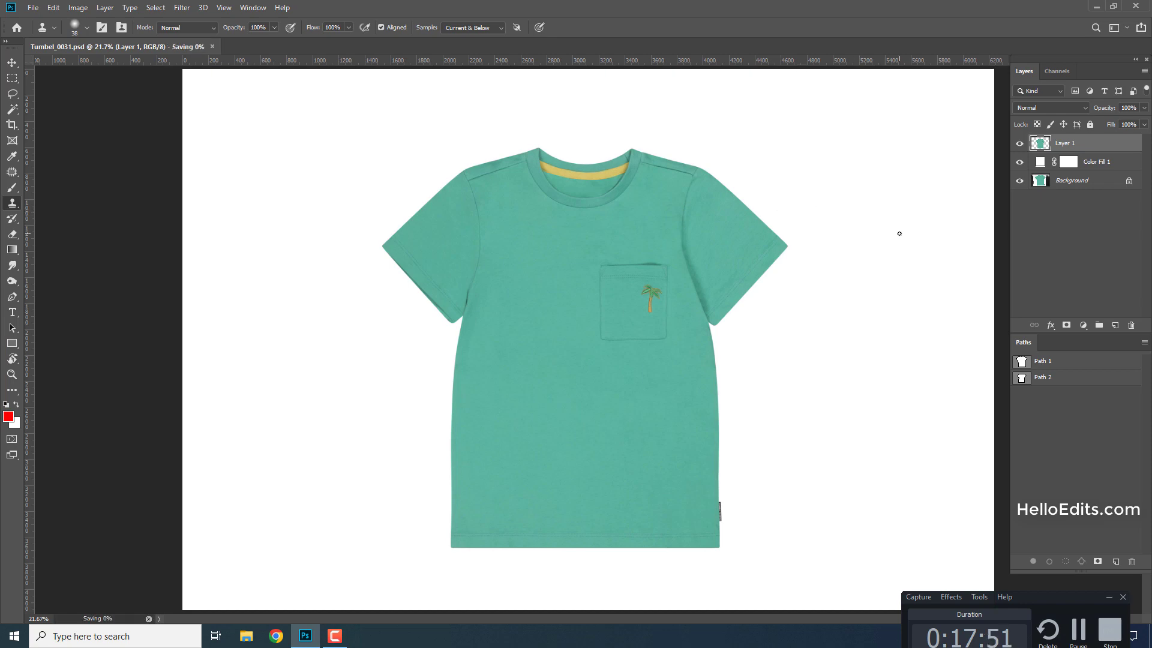
scroll(516, 157, up, 5)
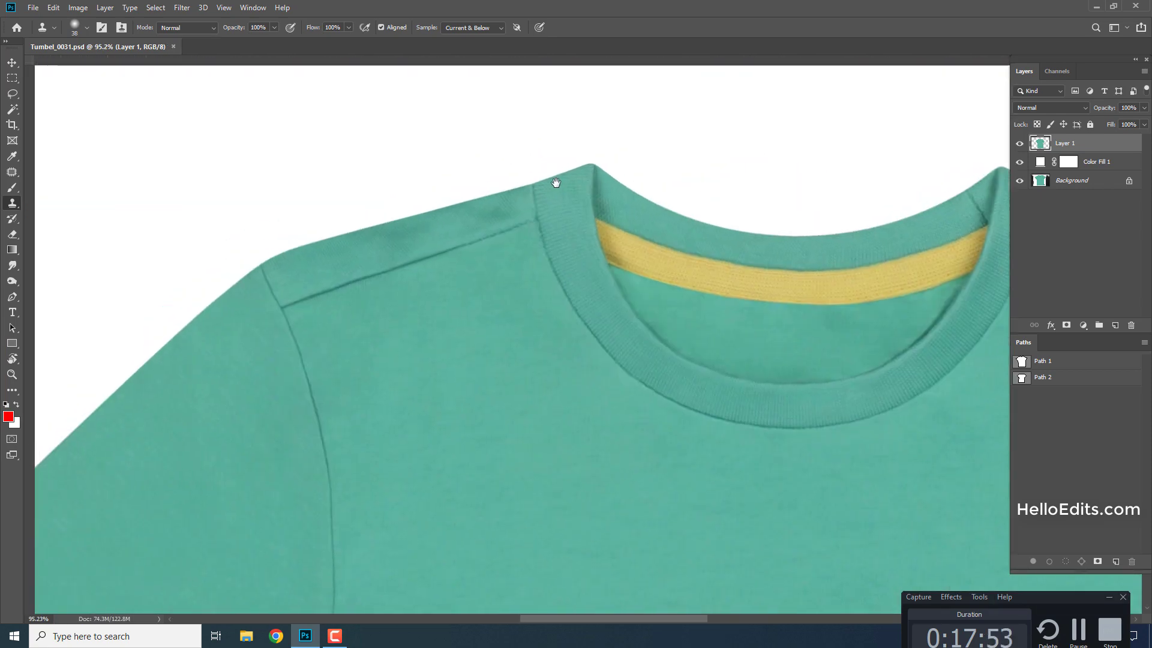
ctrl+click(1049, 146)
scroll(565, 268, up, 3)
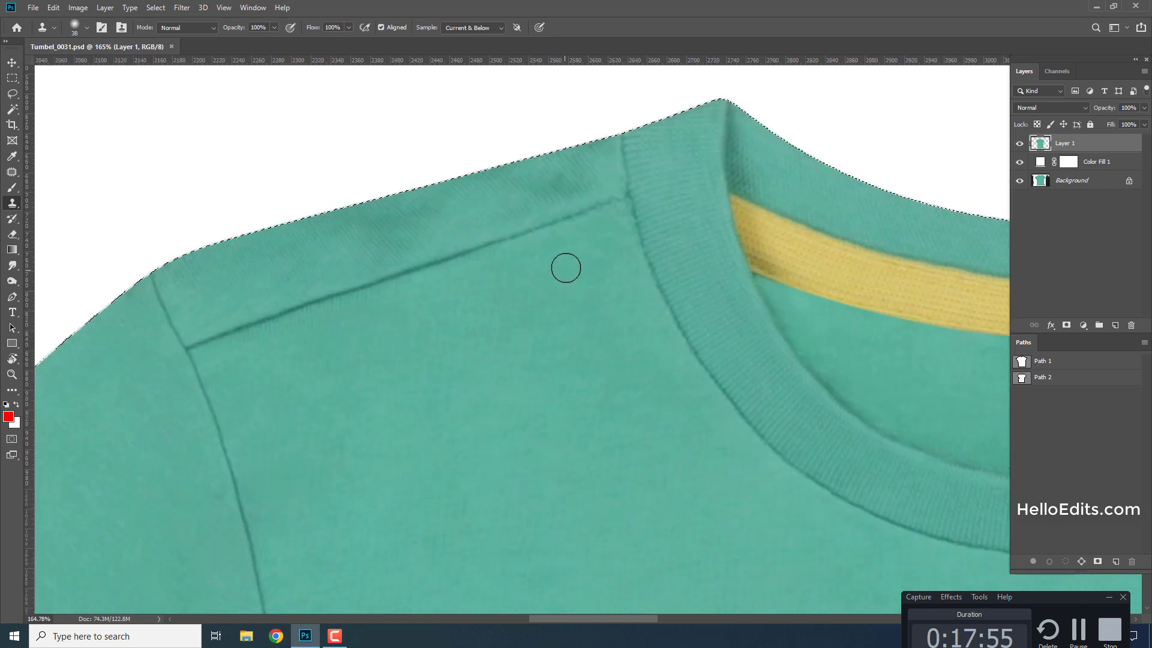
mouse_move(488, 196)
mouse_down()
mouse_move(571, 178)
mouse_move(375, 247)
mouse_up()
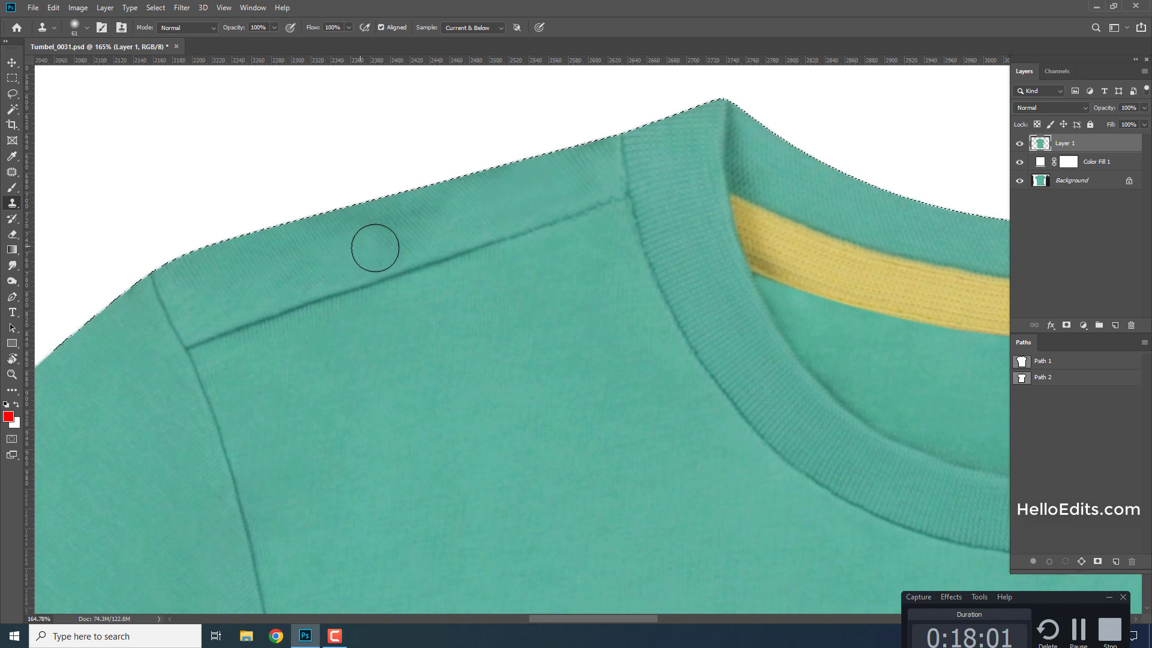
drag(501, 207, 506, 204)
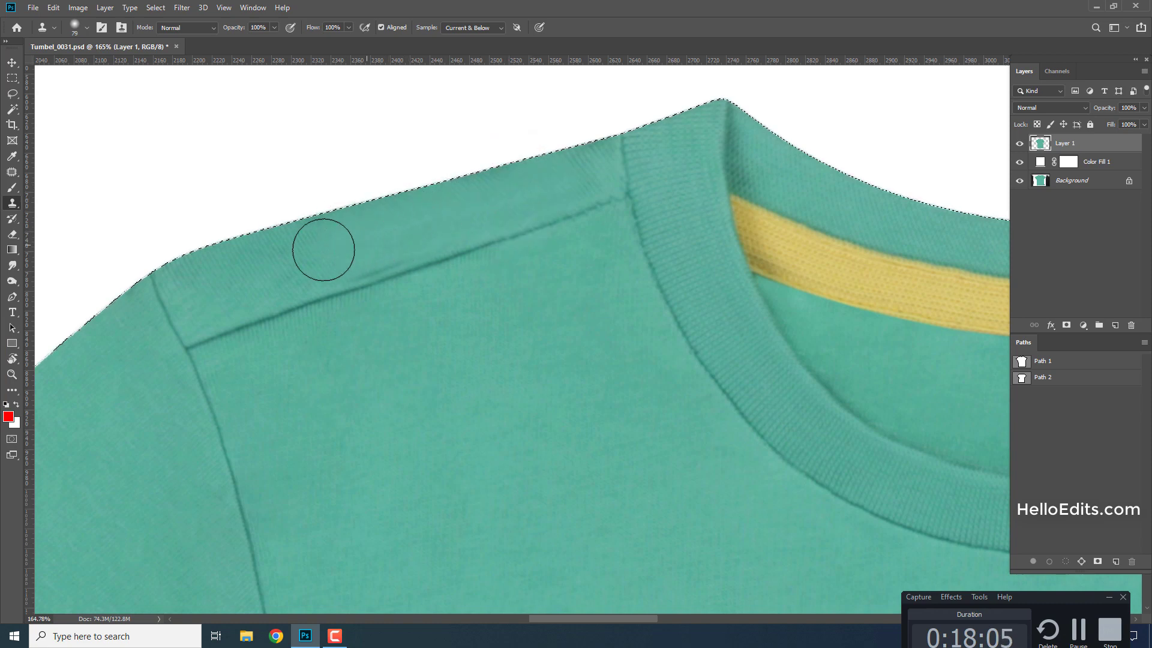
drag(408, 211, 342, 220)
Clone the right shoulder seam beside the collar clean, then zoom out to the whole shirt.
scroll(342, 220, down, 5)
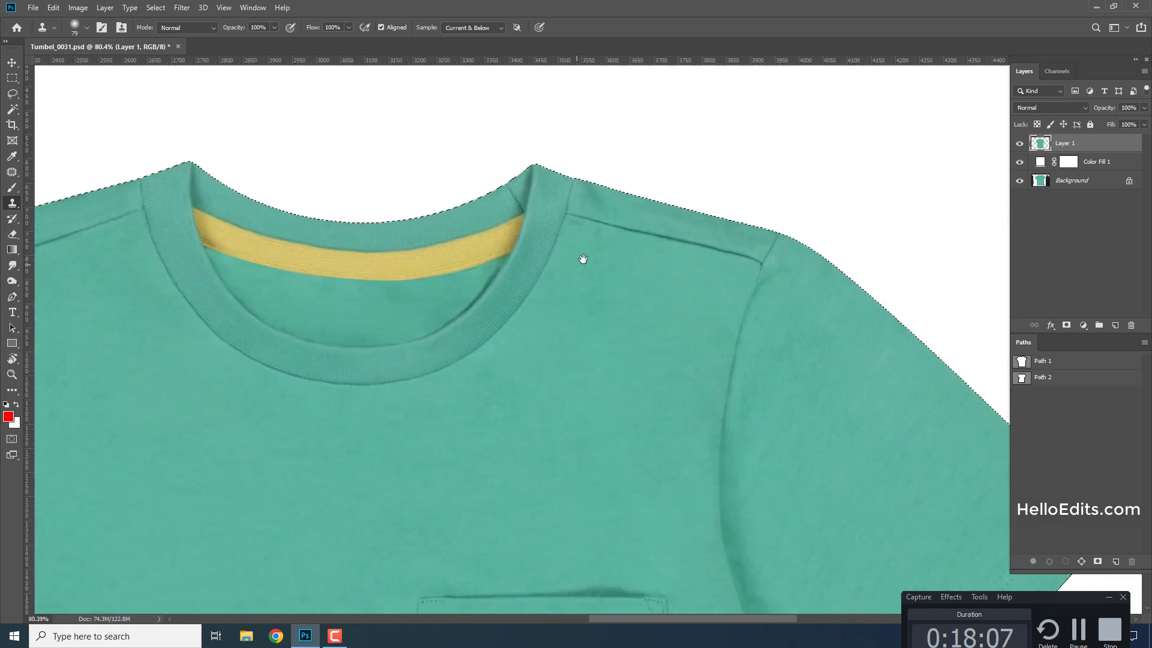
scroll(581, 258, up, 4)
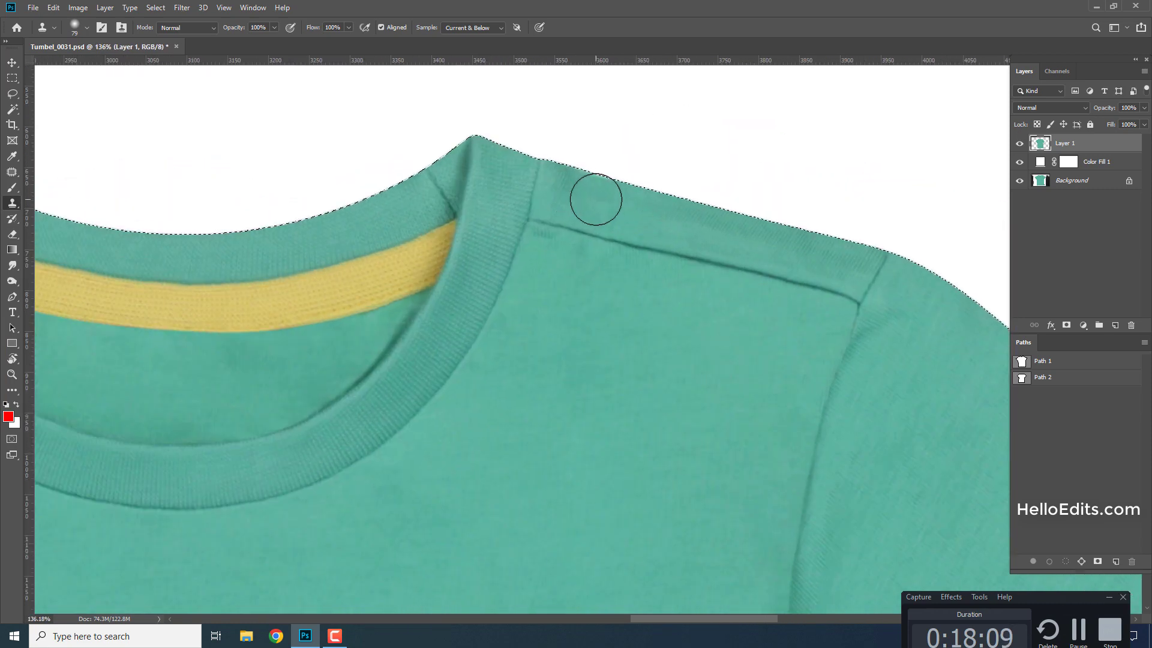
drag(596, 200, 571, 180)
alt+click(654, 214)
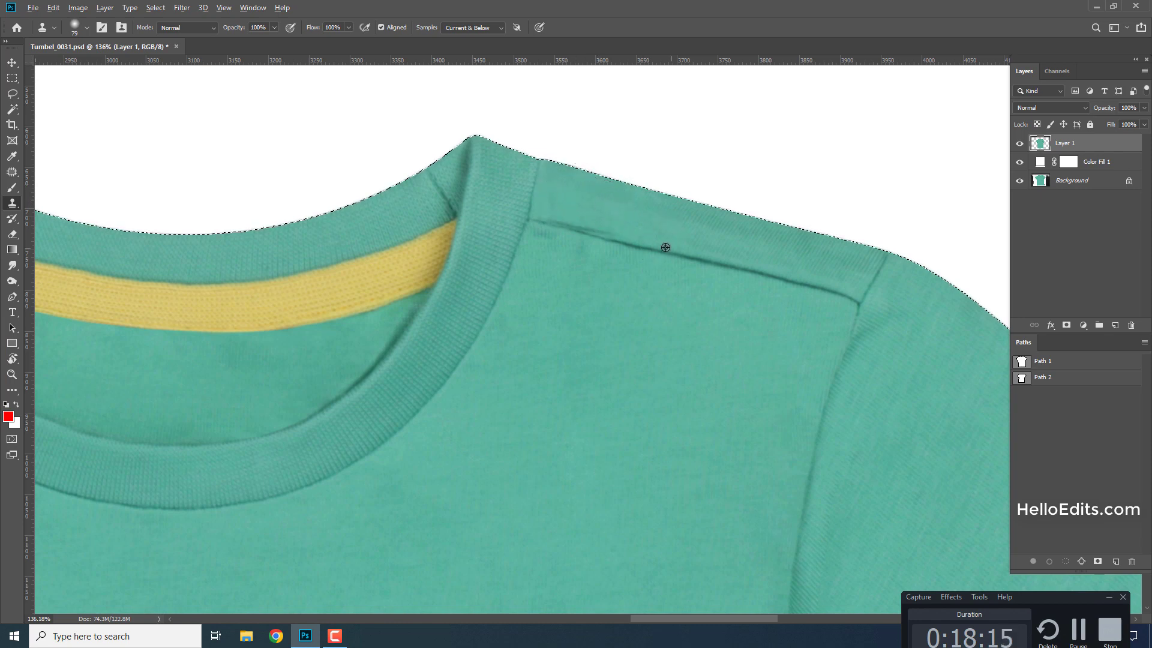
click(594, 232)
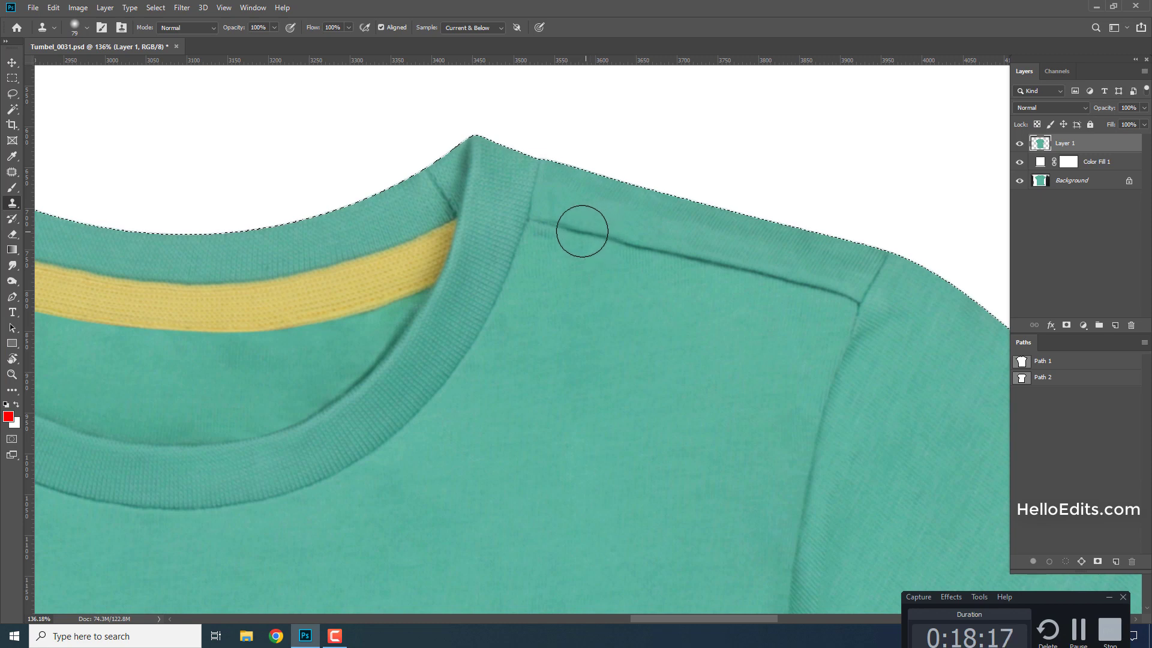
mouse_move(582, 231)
mouse_down()
mouse_move(562, 229)
mouse_move(600, 245)
mouse_up()
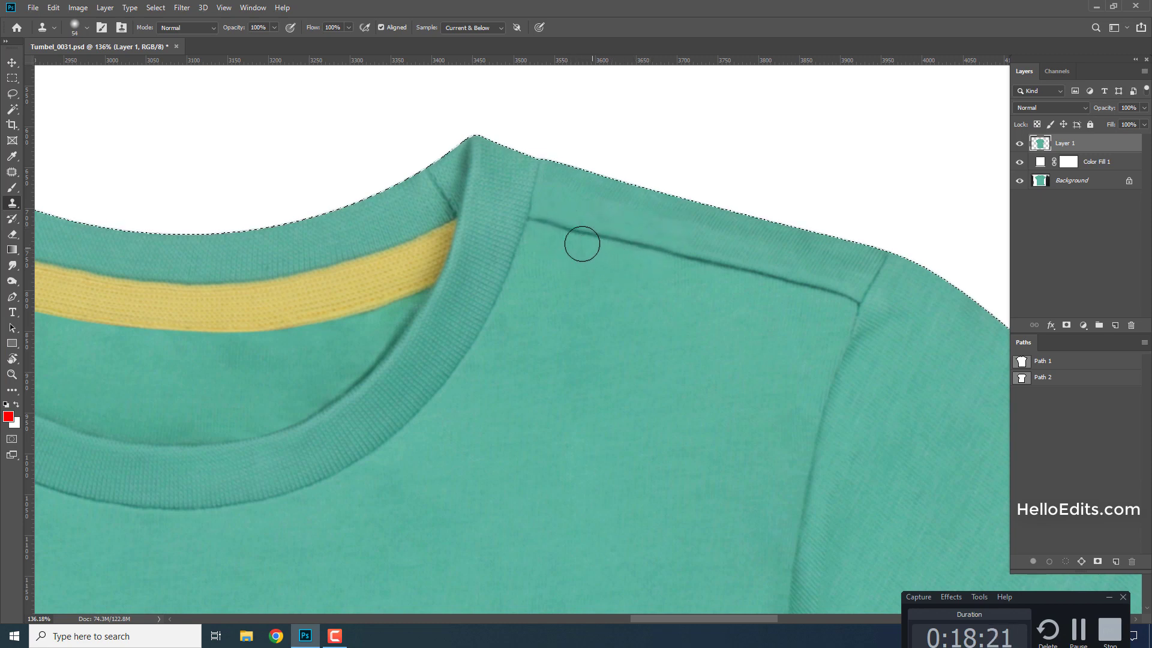
drag(590, 259, 565, 240)
scroll(671, 296, down, 4)
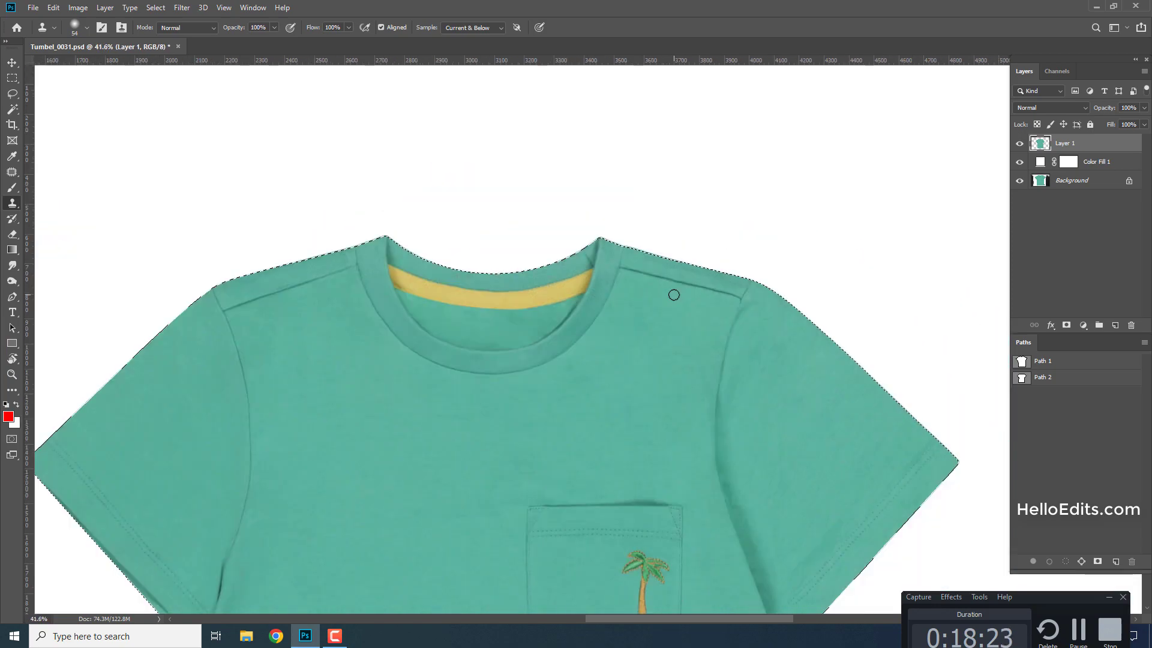
scroll(673, 297, down, 1)
scroll(674, 297, down, 2)
scroll(673, 297, down, 1)
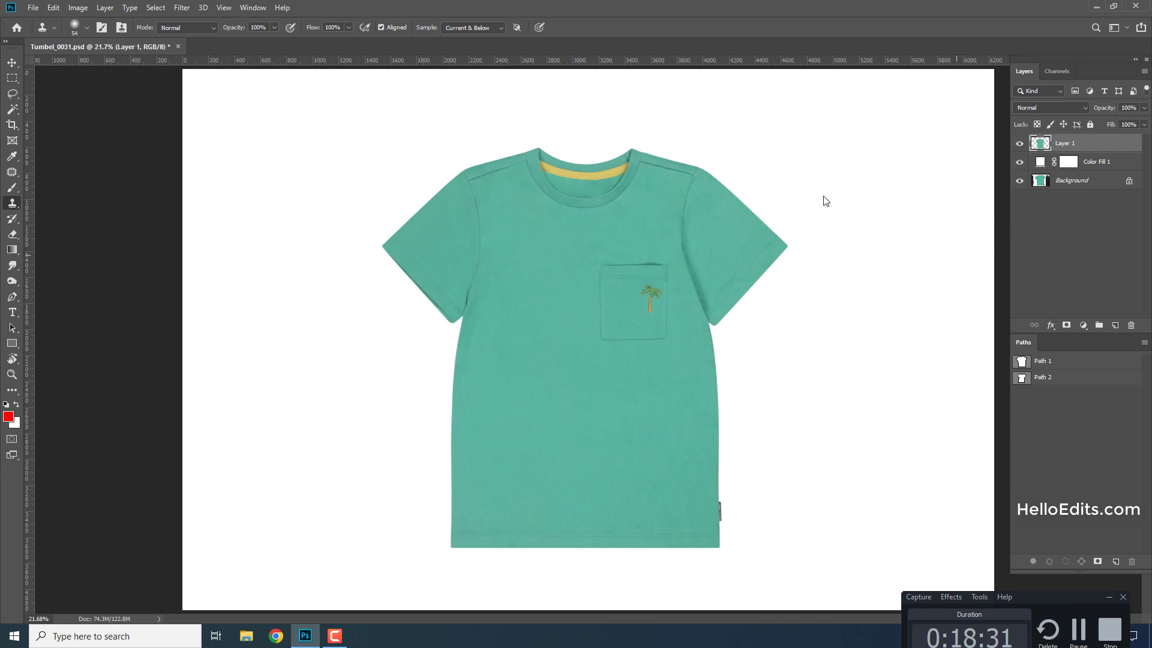
Open Liquify on the shirt and size the Forward Warp brush for the hem edge.
key(ctrl+shift+x)
key(ctrl+plus)
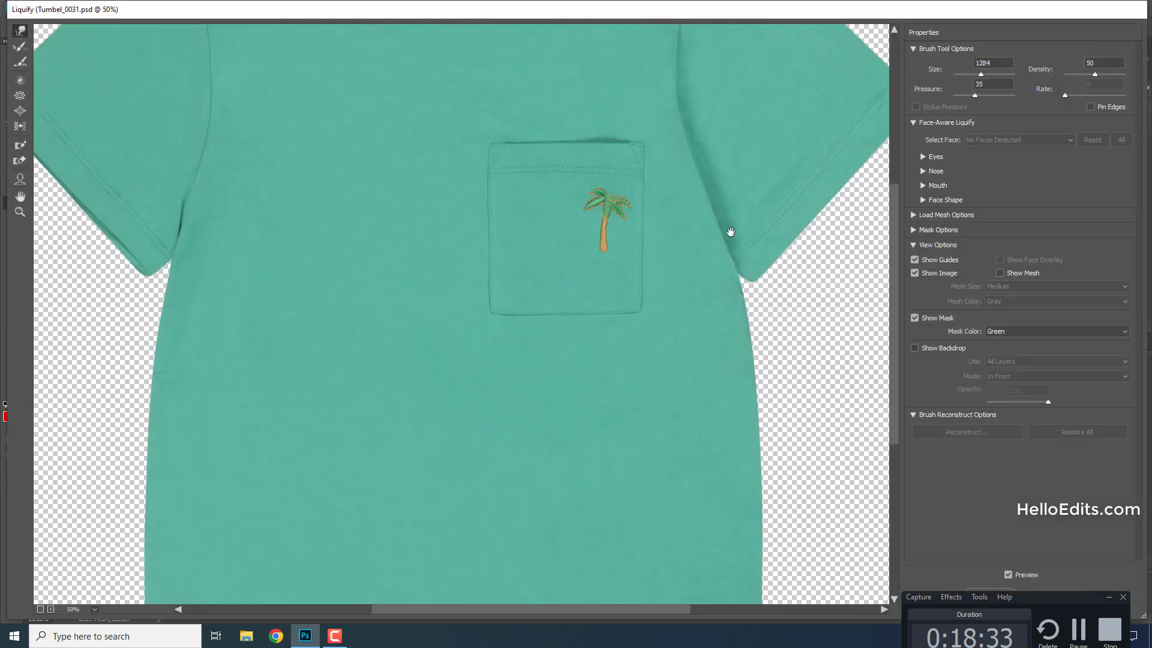
scroll(401, 315, down, 3)
scroll(500, 249, down, 2)
scroll(676, 381, up, 2)
scroll(458, 226, up, 2)
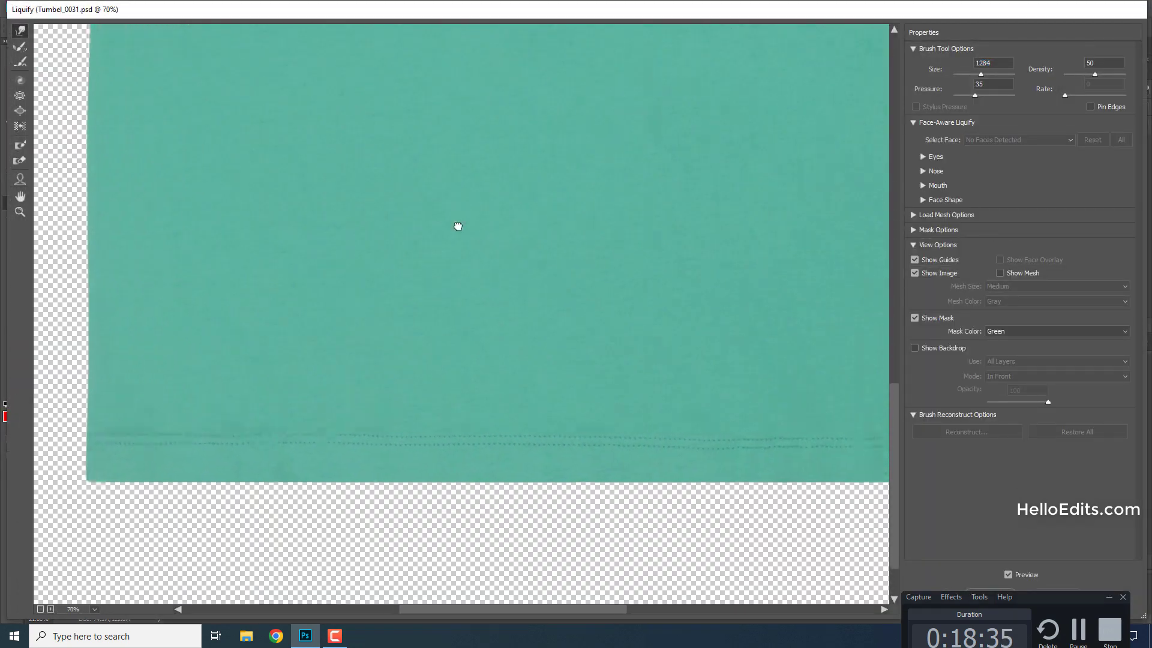
drag(424, 289, 257, 320)
scroll(480, 334, up, 2)
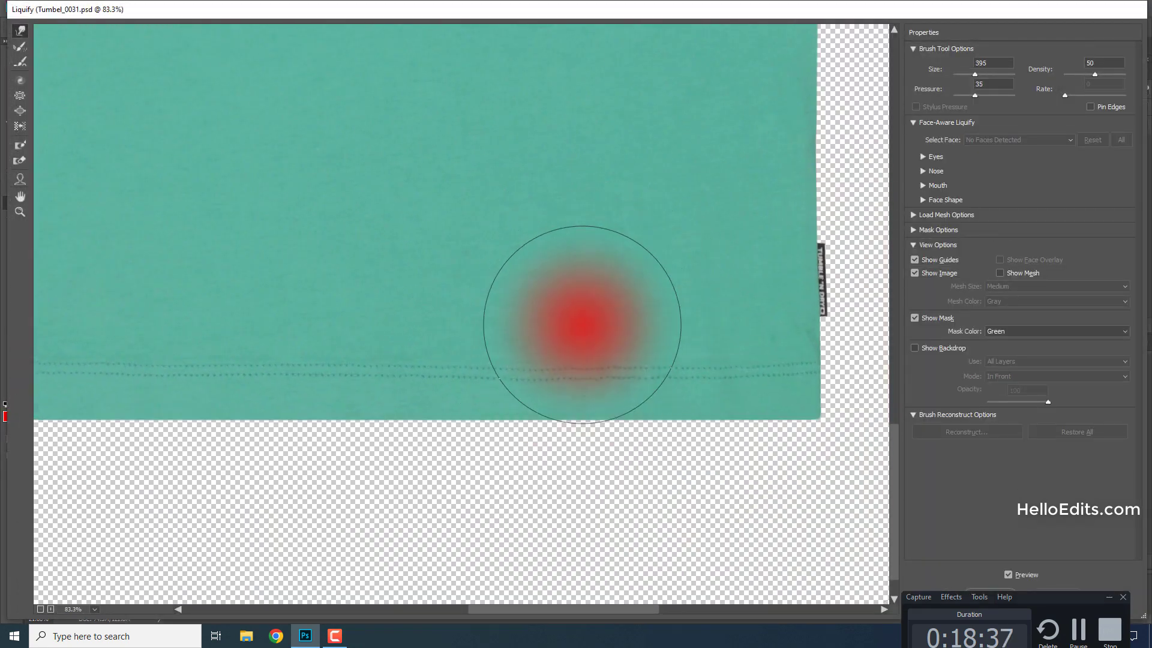
mouse_move(579, 347)
mouse_down()
mouse_move(528, 340)
mouse_move(676, 334)
mouse_up()
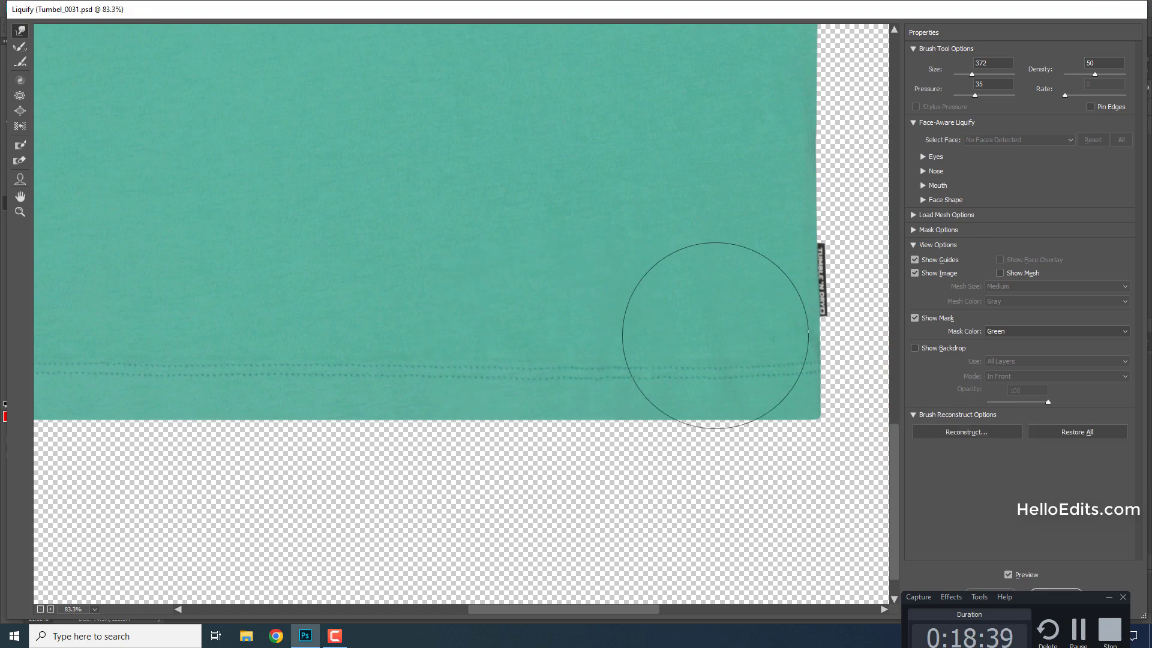
scroll(645, 278, down, 3)
drag(587, 208, 648, 367)
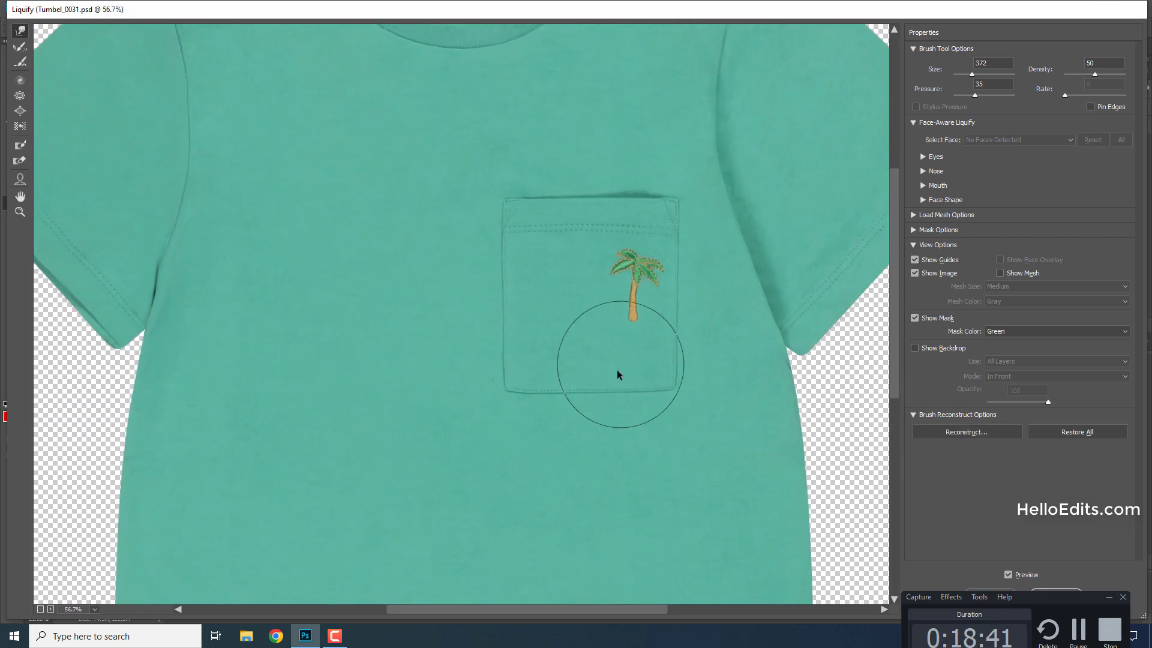
Warp the pocket's right, lower and left edges into straight lines.
key(bracketright)
key(bracketright)
key(bracketright)
key(bracketleft)
key(bracketleft)
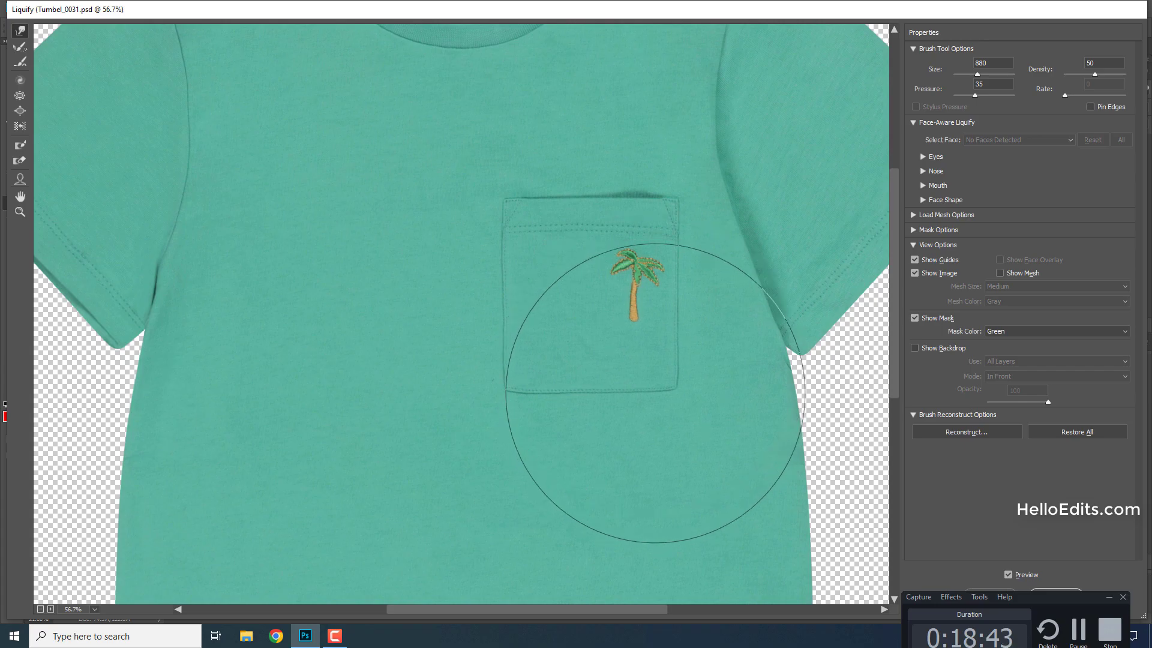
drag(618, 321, 694, 357)
key(bracketleft)
key(bracketleft)
drag(652, 429, 640, 404)
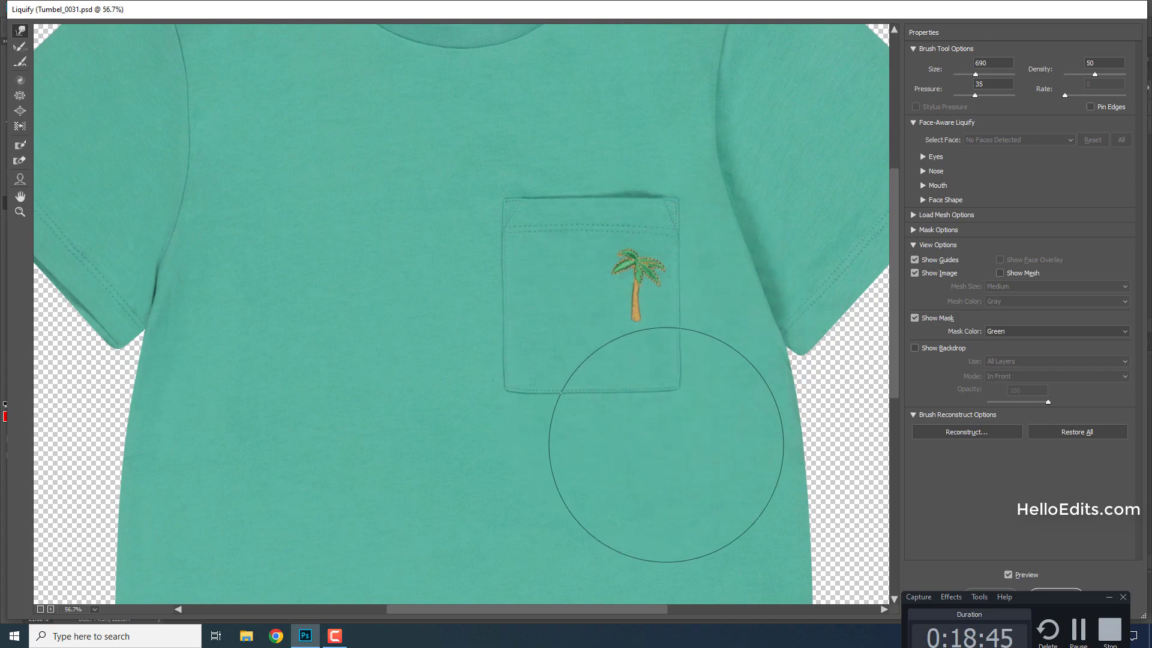
key(bracketleft)
key(bracketleft)
key(bracketleft)
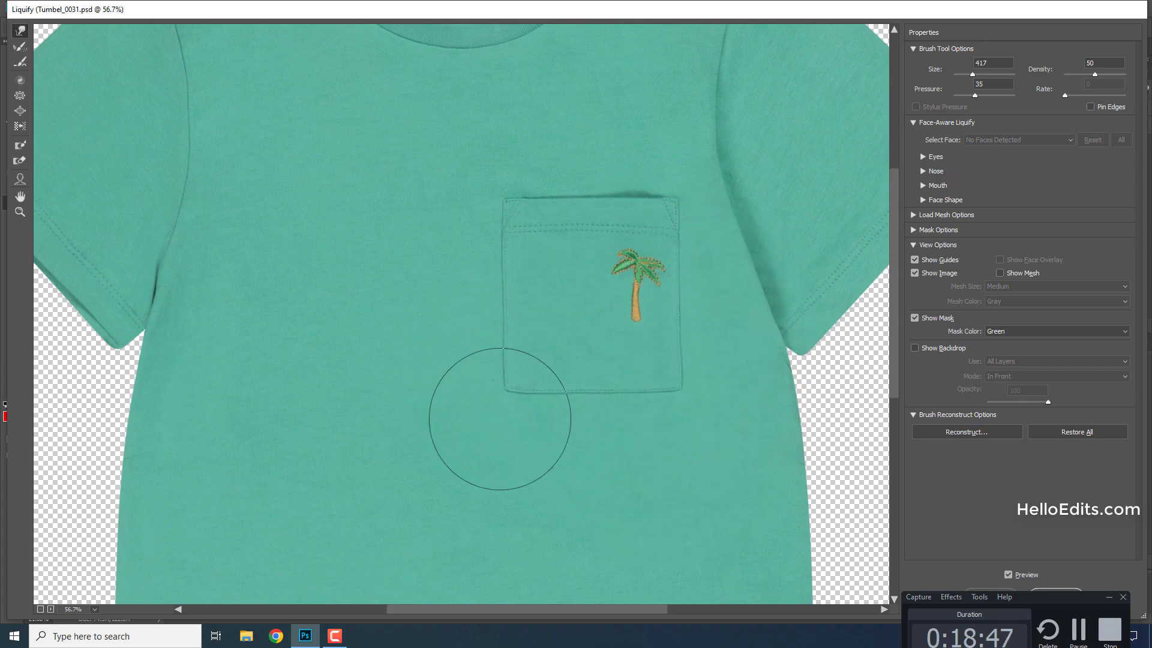
drag(545, 329, 514, 313)
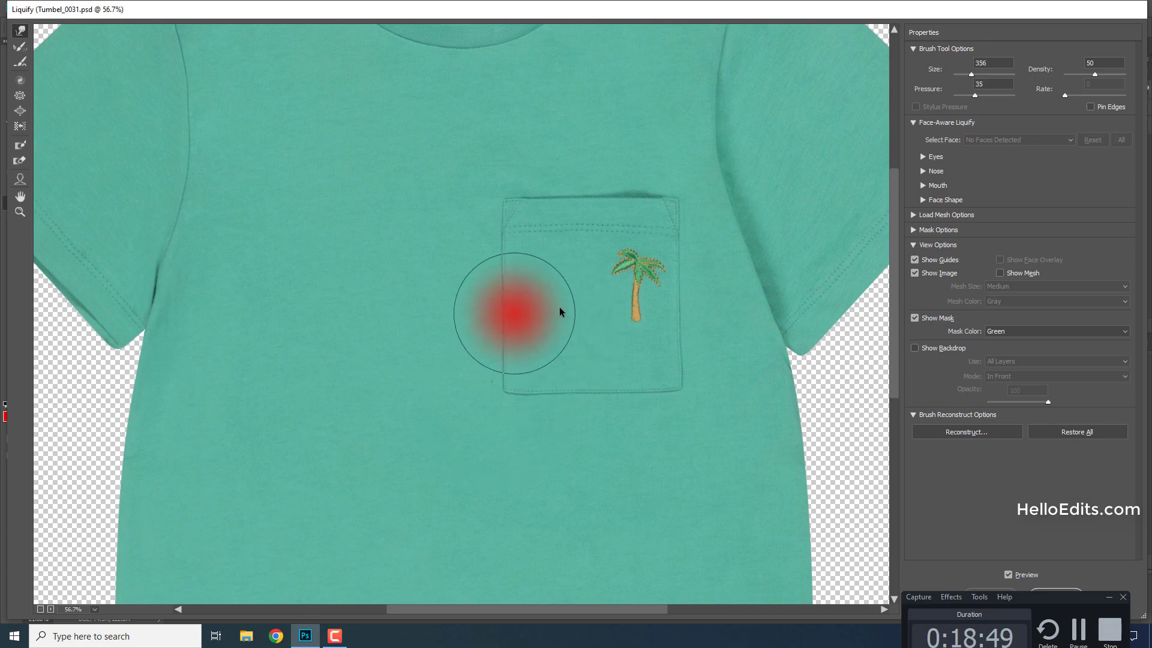
Reshape the pocket top and bottom corner with smaller warp strokes.
drag(534, 262, 544, 332)
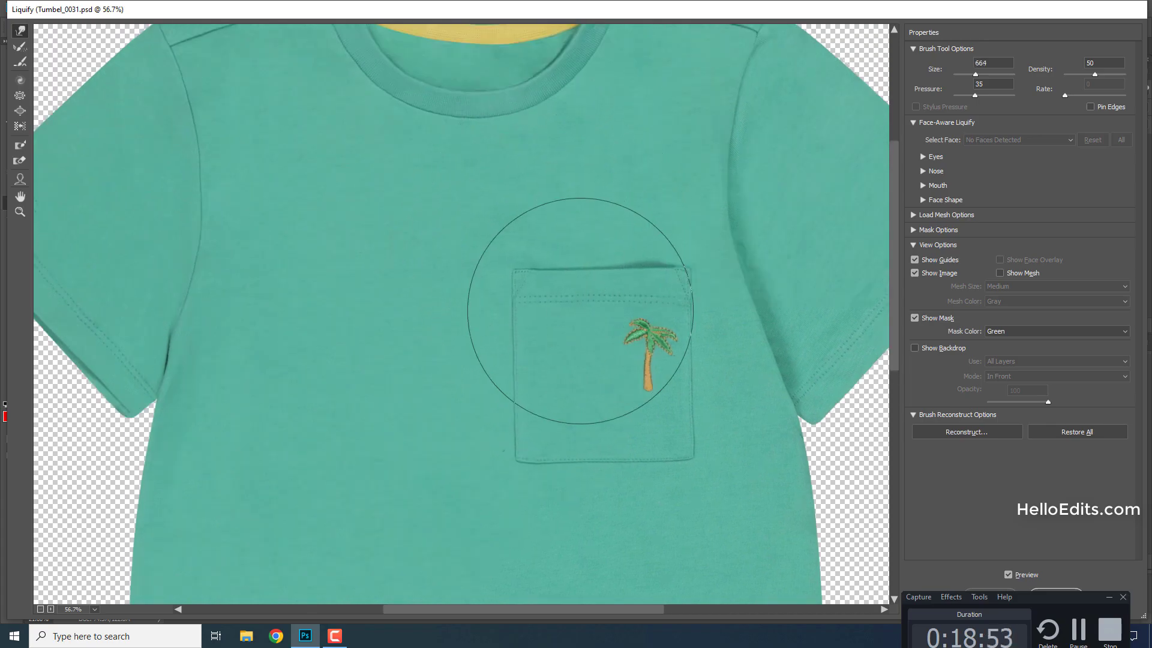
click(633, 303)
key(bracketleft)
key(bracketleft)
key(bracketleft)
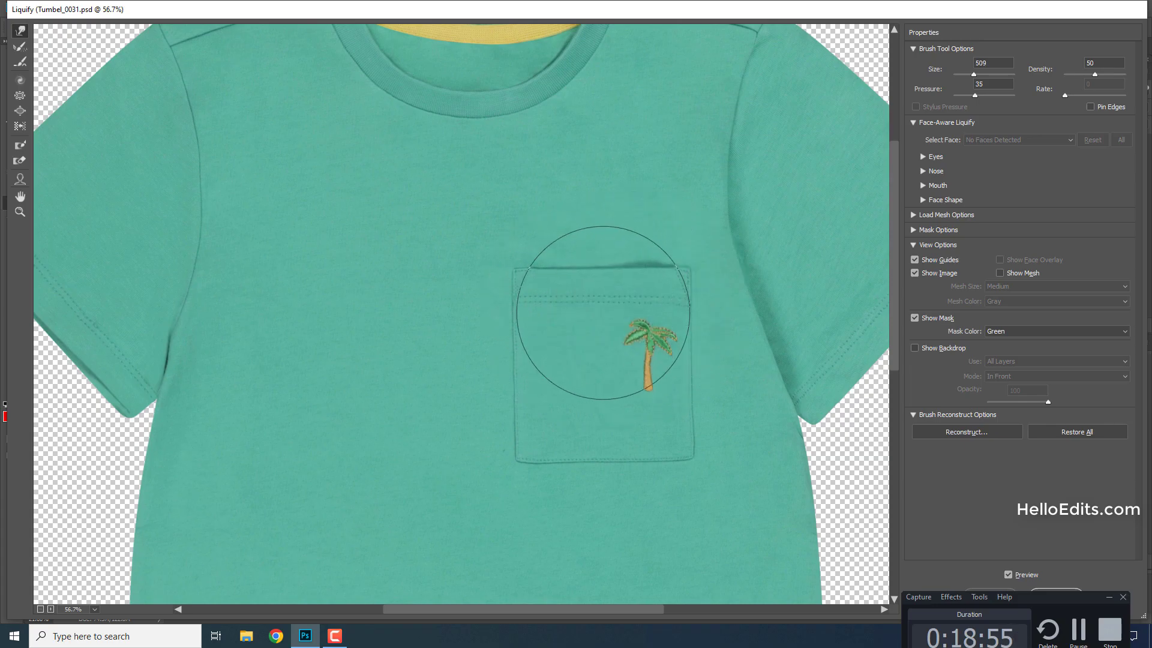
key(bracketleft)
key(bracketleft)
key(bracketleft)
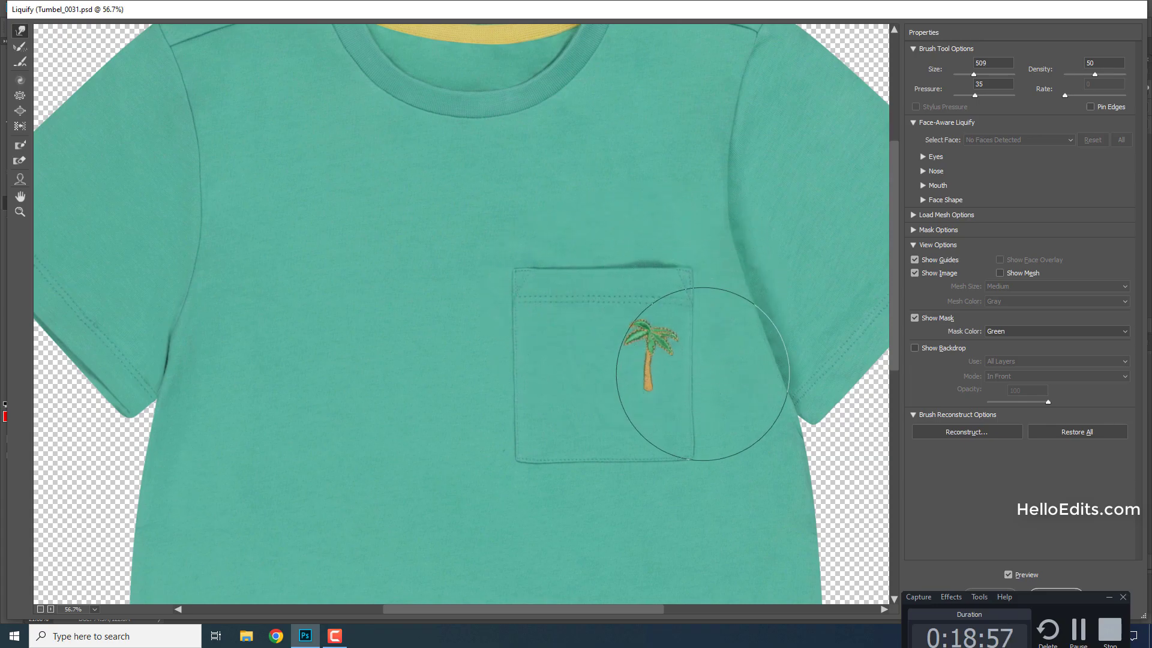
click(705, 425)
scroll(716, 443, down, 5)
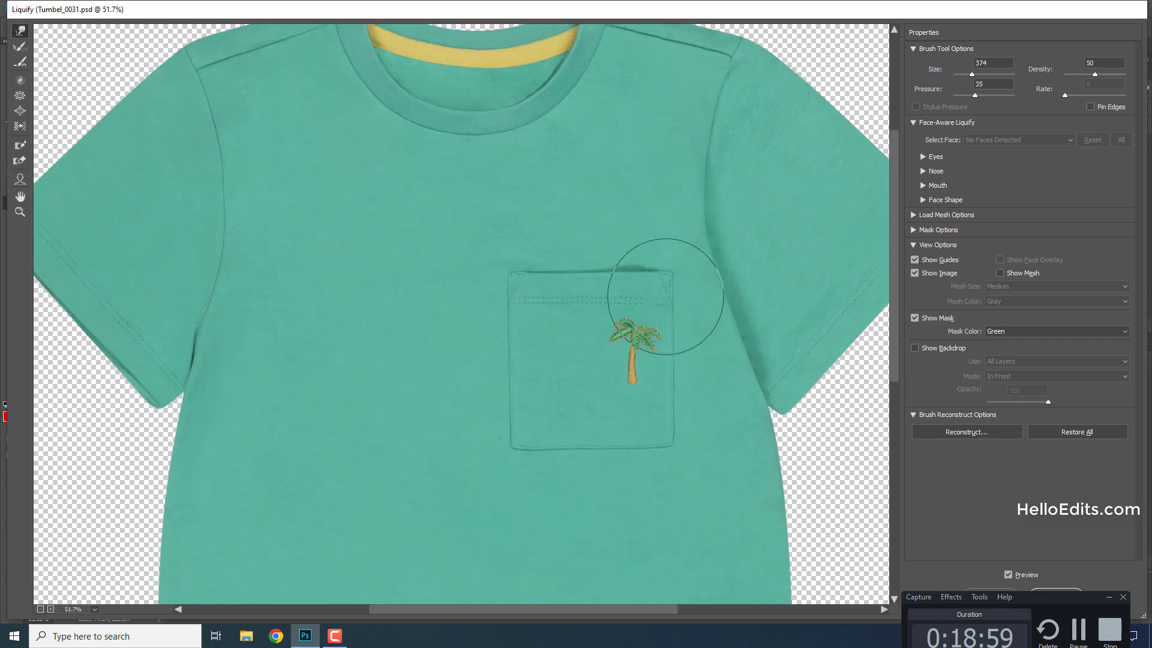
drag(509, 321, 571, 330)
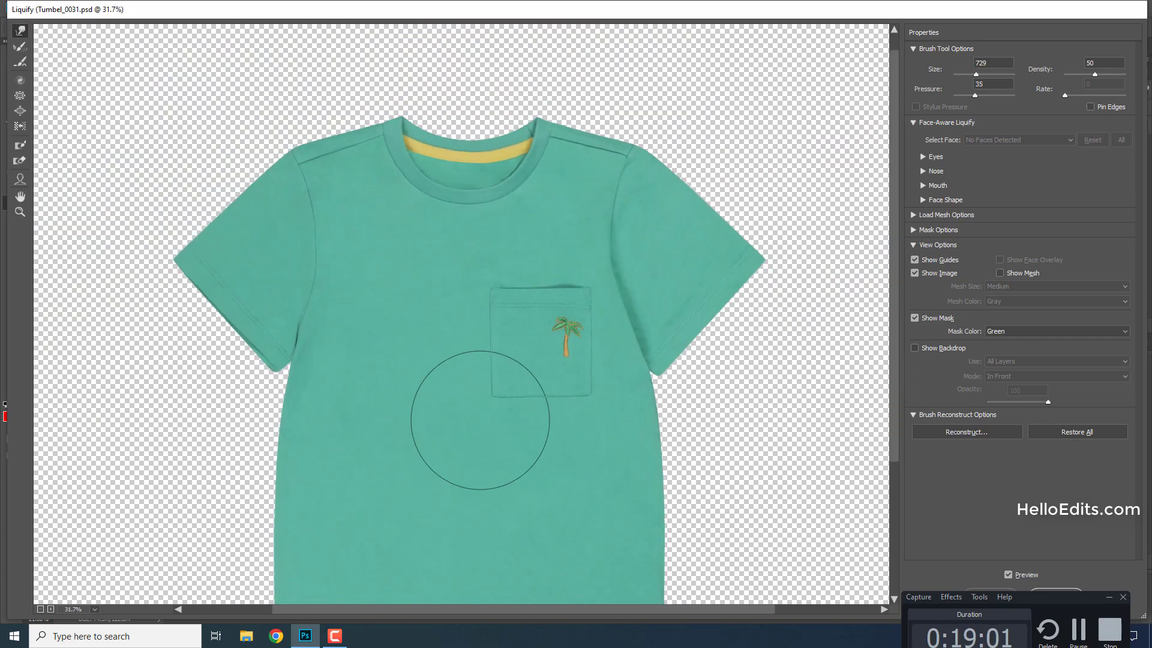
Forward Warp the left shoulder seam smooth with a progressively smaller brush.
scroll(480, 270, up, 3)
scroll(451, 304, up, 3)
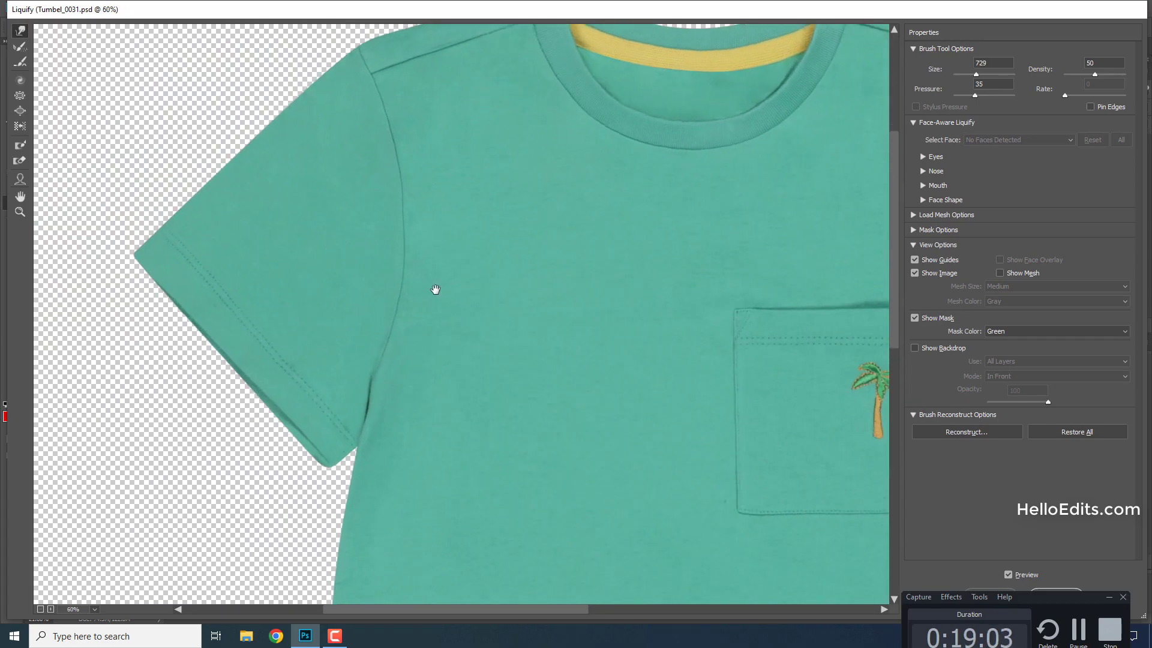
drag(545, 283, 475, 288)
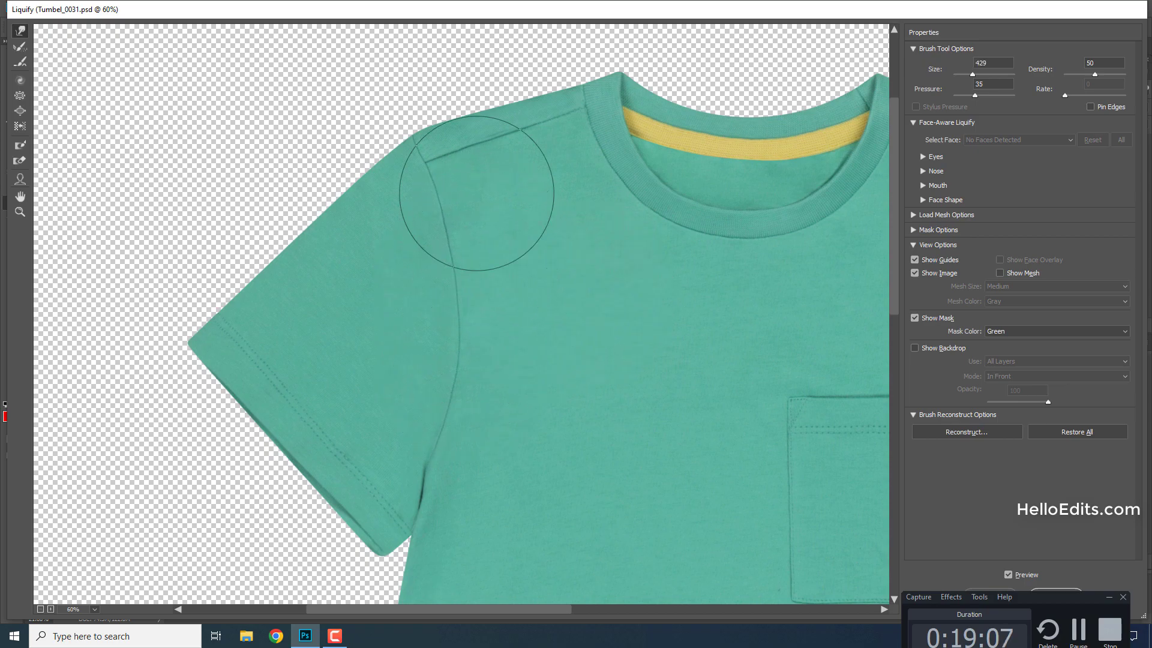
drag(476, 175, 411, 171)
scroll(411, 167, up, 1)
drag(417, 128, 404, 121)
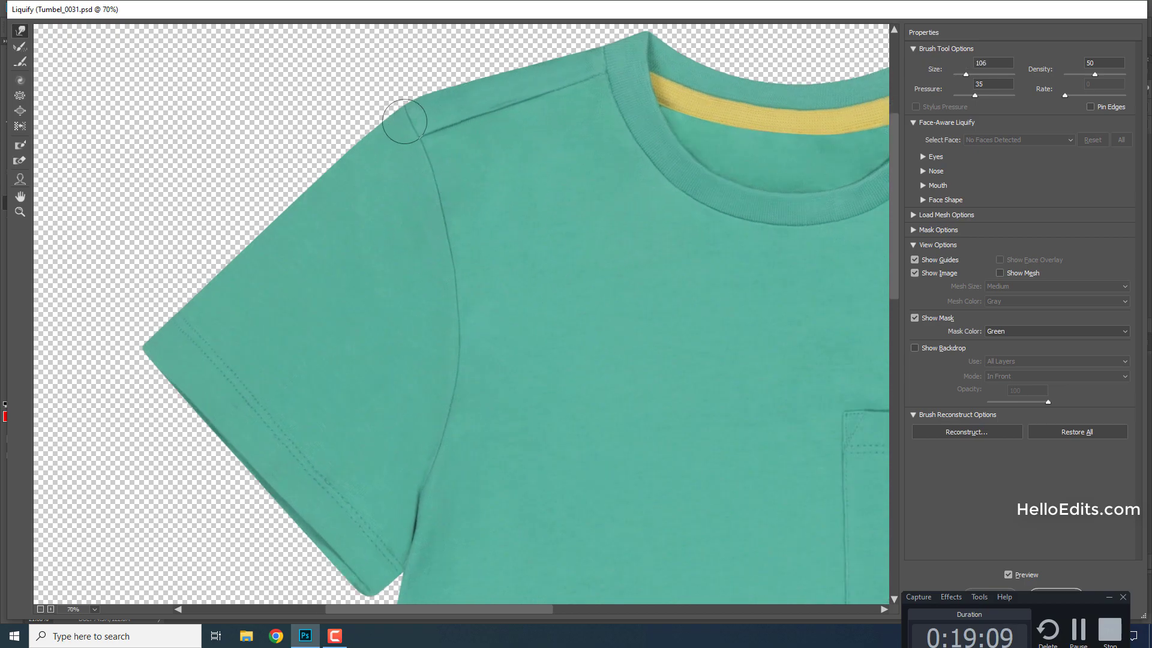
scroll(478, 211, down, 2)
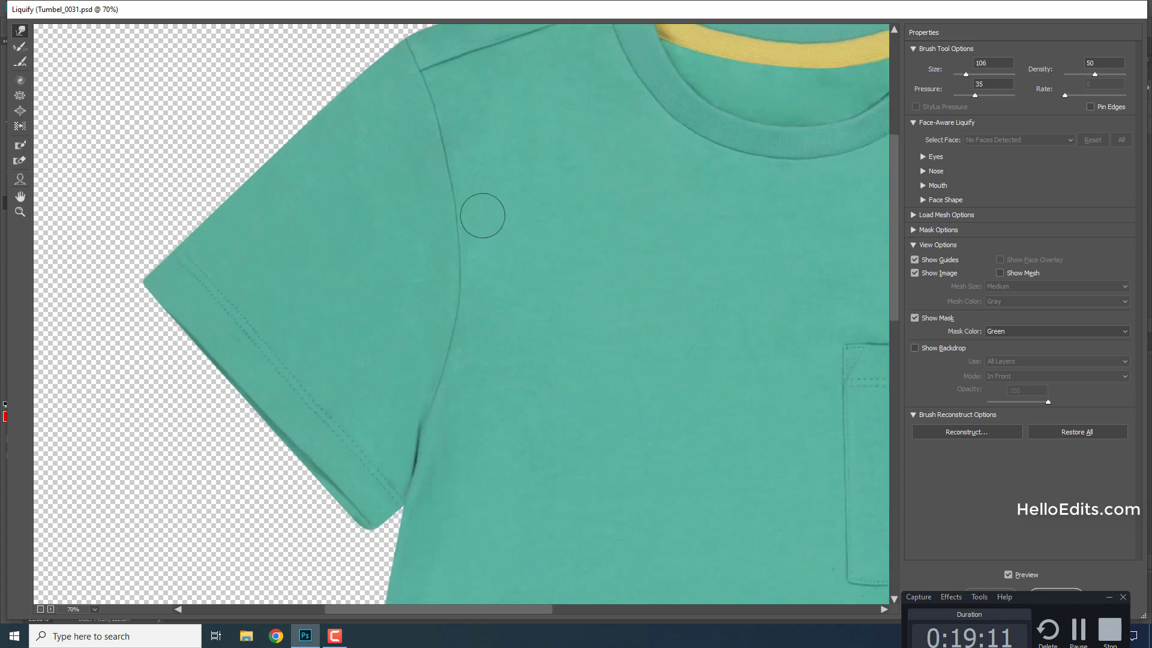
drag(477, 259, 529, 252)
drag(475, 199, 437, 188)
drag(479, 275, 528, 288)
Smooth the left underarm curve and the right sleeve seam, then commit Liquify.
mouse_move(460, 457)
mouse_down()
mouse_move(420, 449)
mouse_move(419, 427)
mouse_move(402, 428)
mouse_up()
scroll(432, 318, down, 3)
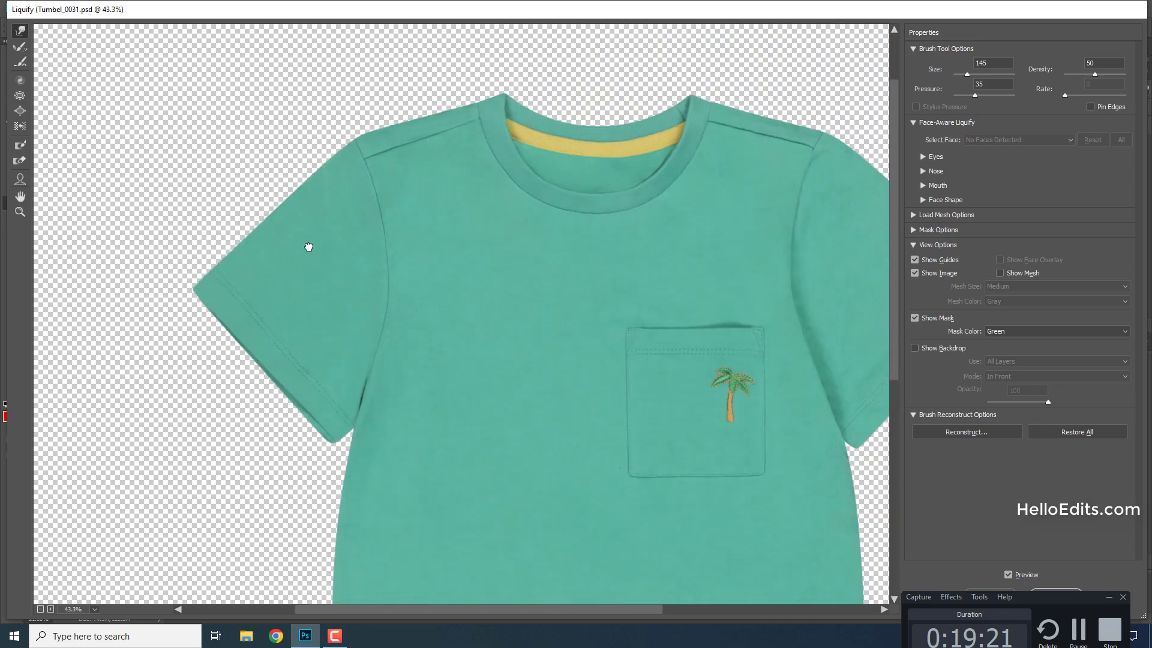
mouse_move(538, 266)
mouse_down()
mouse_move(672, 269)
mouse_move(549, 266)
mouse_up()
key(ctrl+plus)
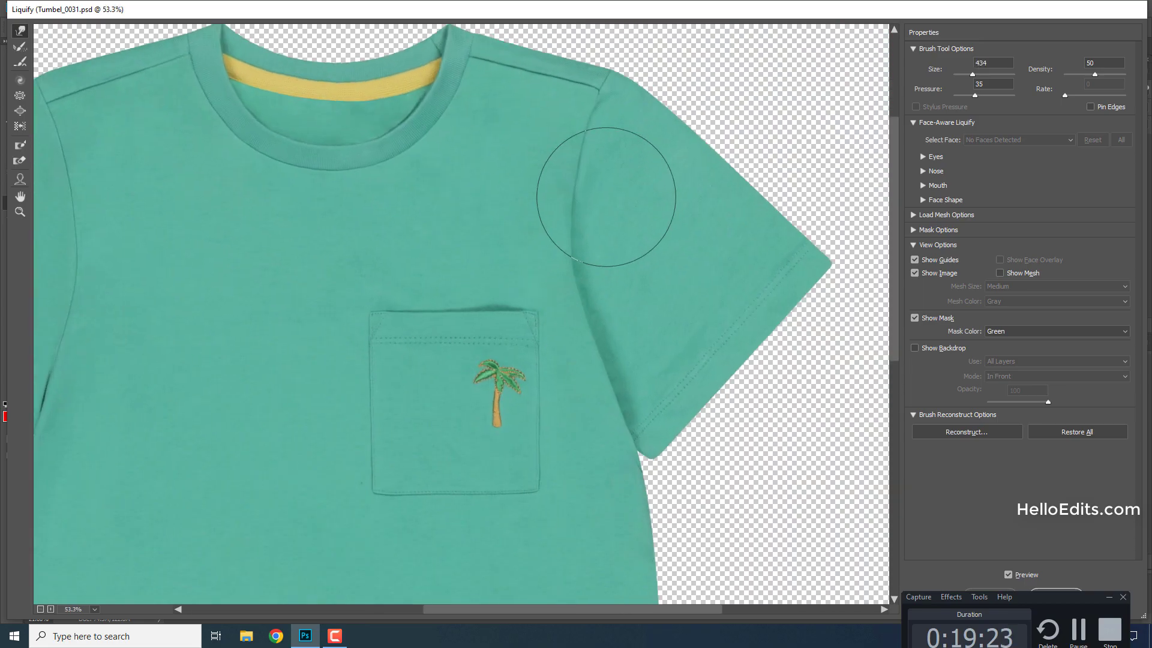
key(ctrl+plus)
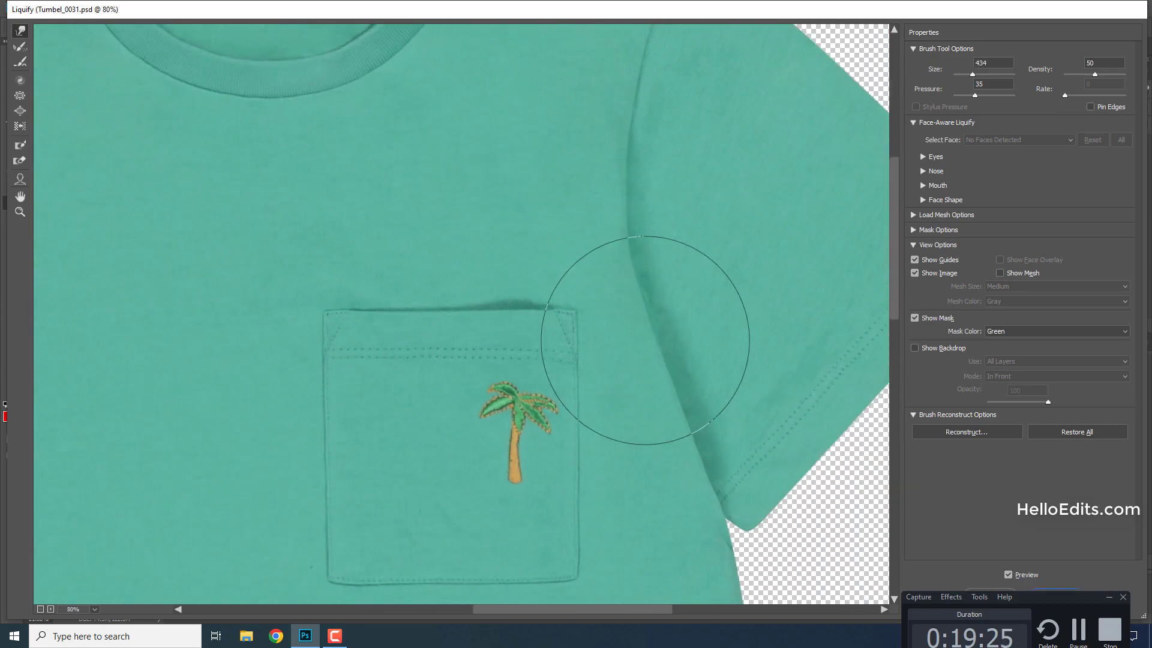
key(Return)
scroll(704, 264, up, 3)
Patch the dark crease beside the pocket with clean fabric and deselect.
scroll(628, 301, up, 3)
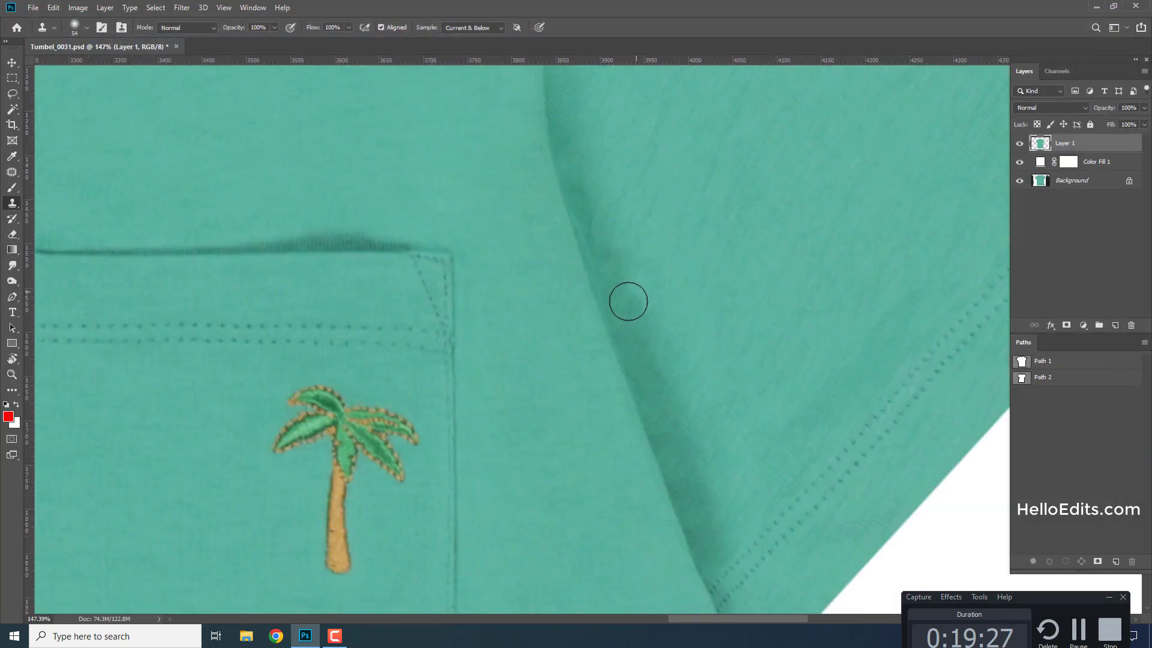
key(bracketleft)
key(bracketleft)
key(bracketleft)
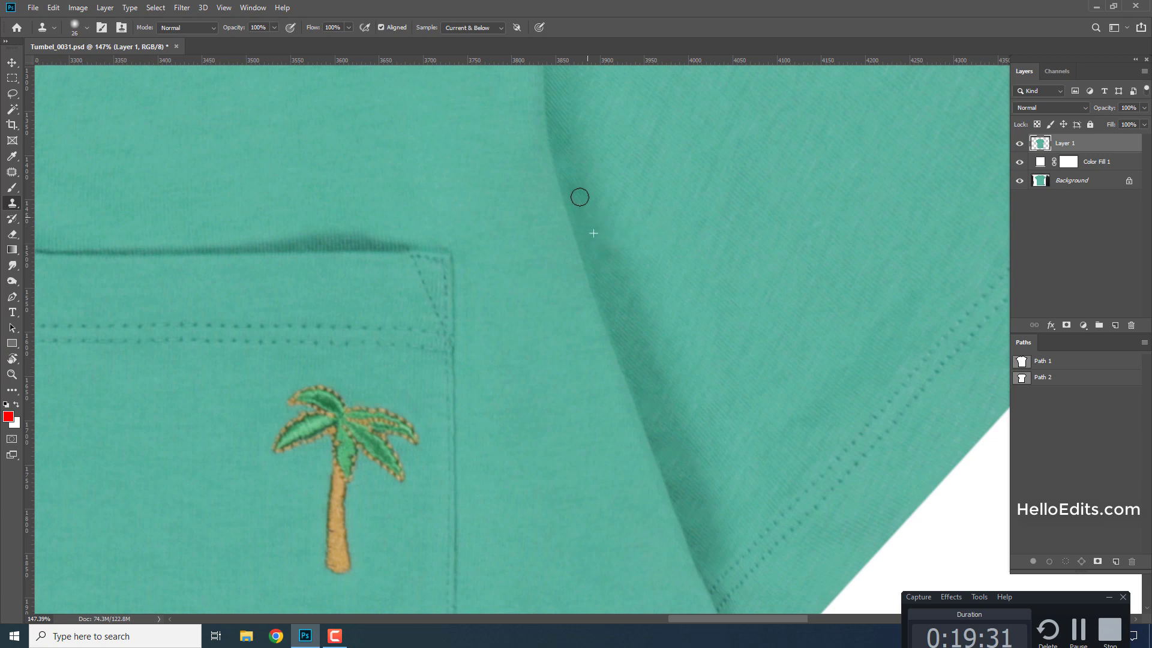
scroll(621, 317, down, 2)
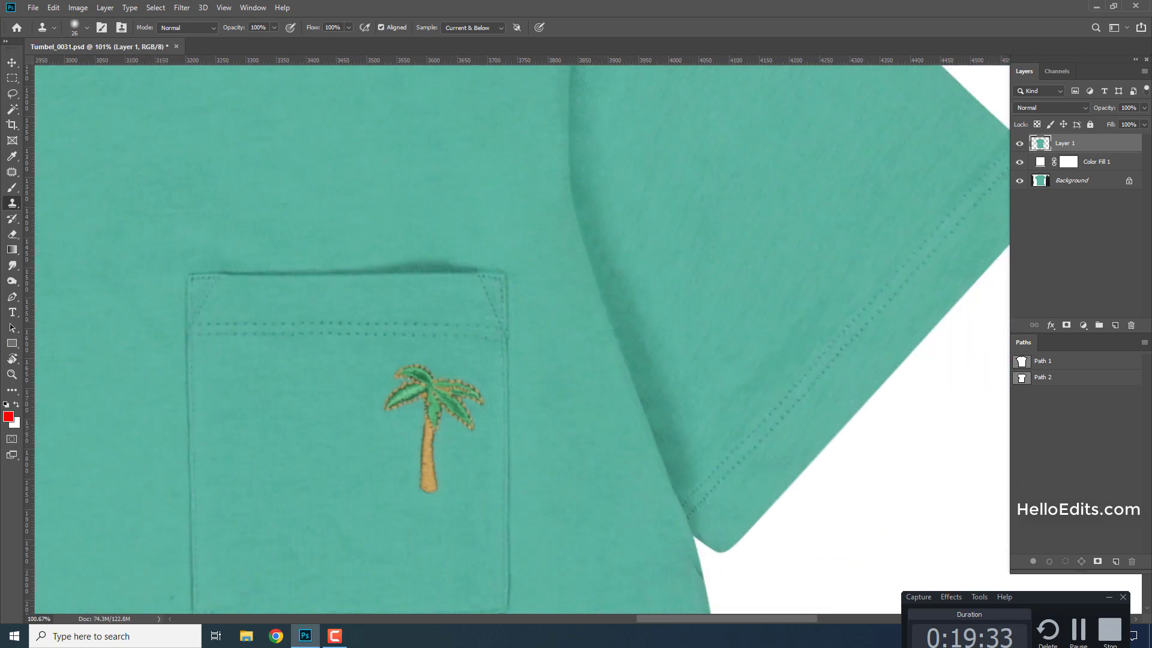
click(11, 173)
scroll(660, 414, up, 2)
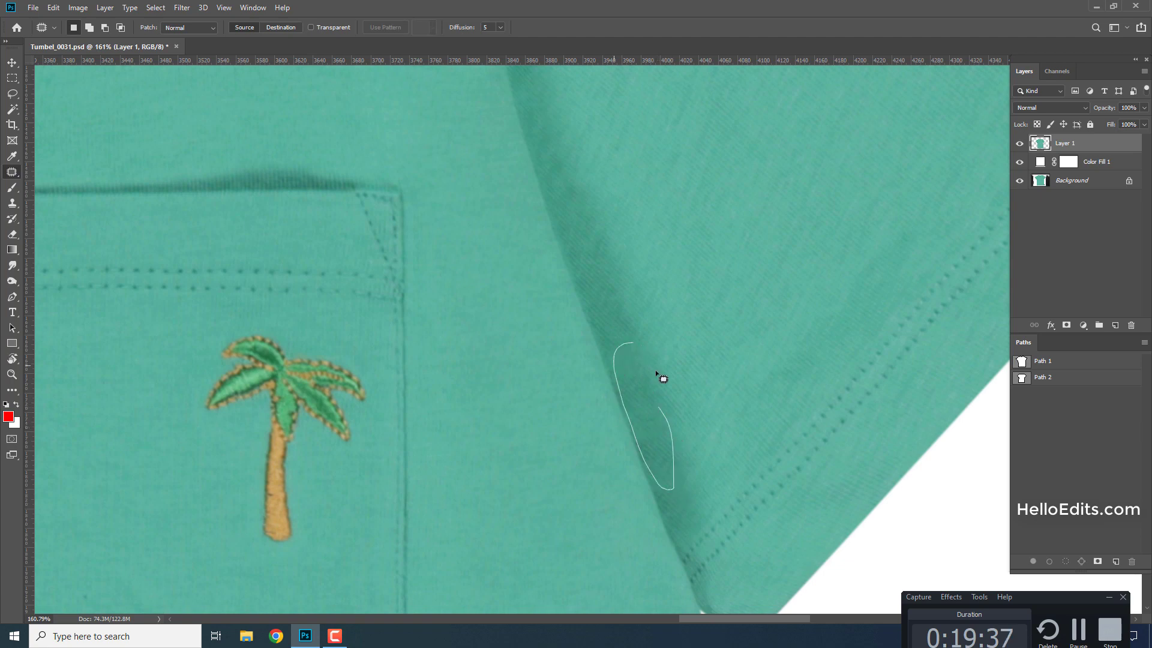
drag(621, 298, 609, 268)
key(ctrl+d)
Outline the shoulder-seam wrinkle with the Patch tool for the next fix.
scroll(602, 259, down, 4)
scroll(641, 305, up, 3)
scroll(654, 145, up, 3)
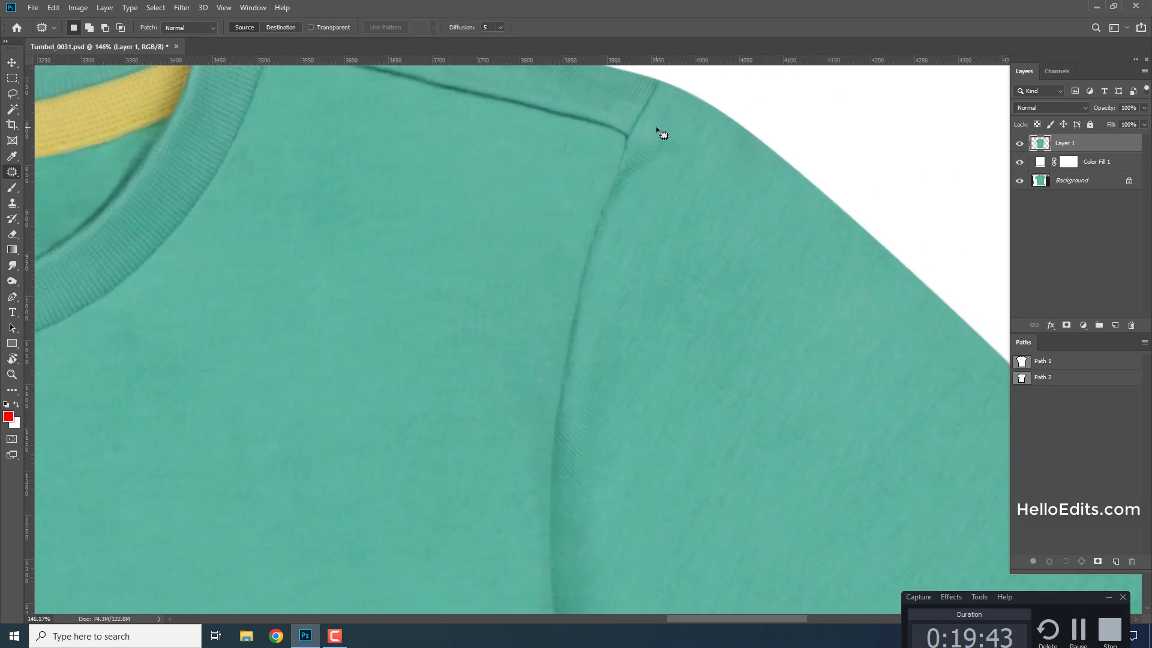
drag(624, 207, 671, 178)
scroll(684, 185, down, 3)
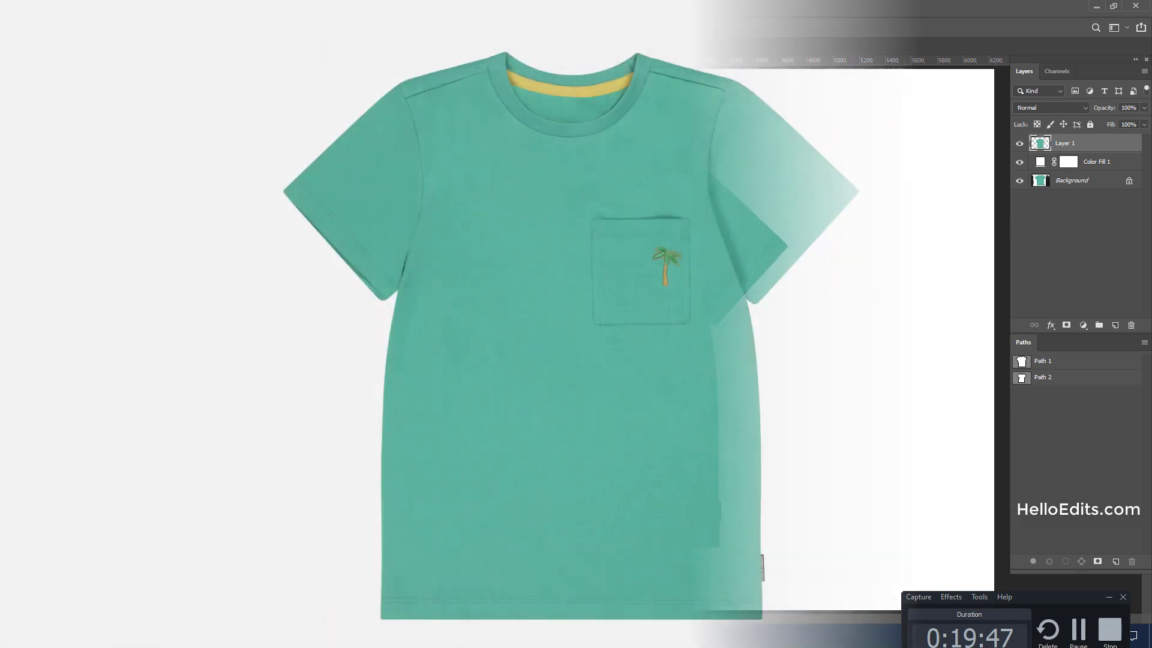